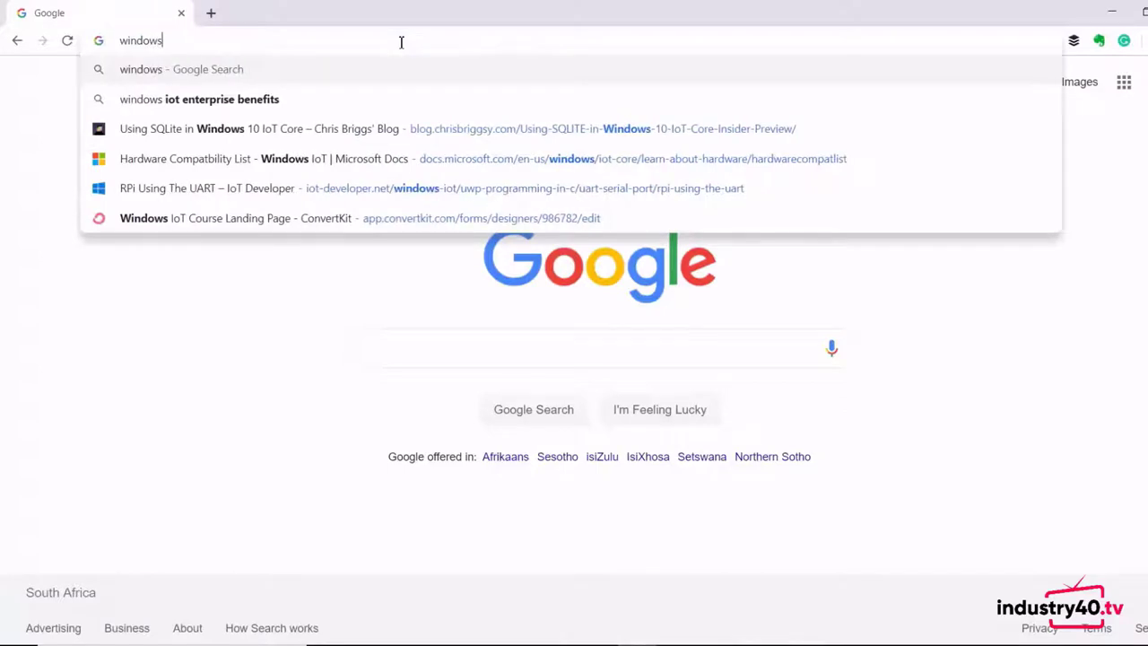
Download the Windows 10 IoT Core Dashboard setup.exe from windowsondevices.com Downloads and show it in its folder.
type("ondev")
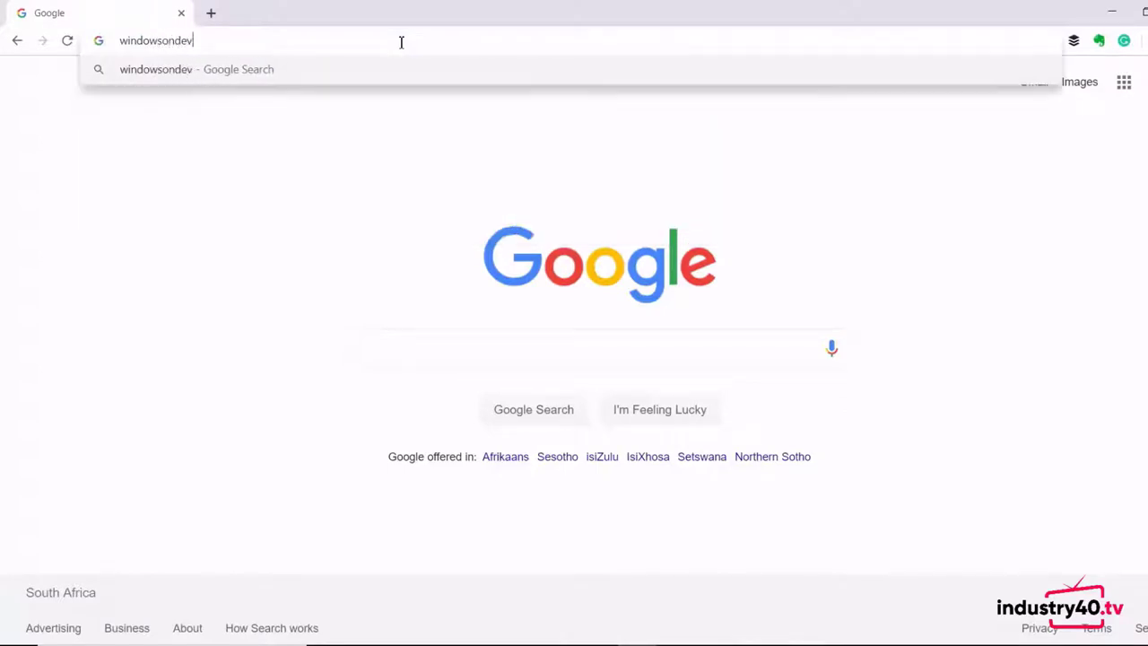
type("ices.com")
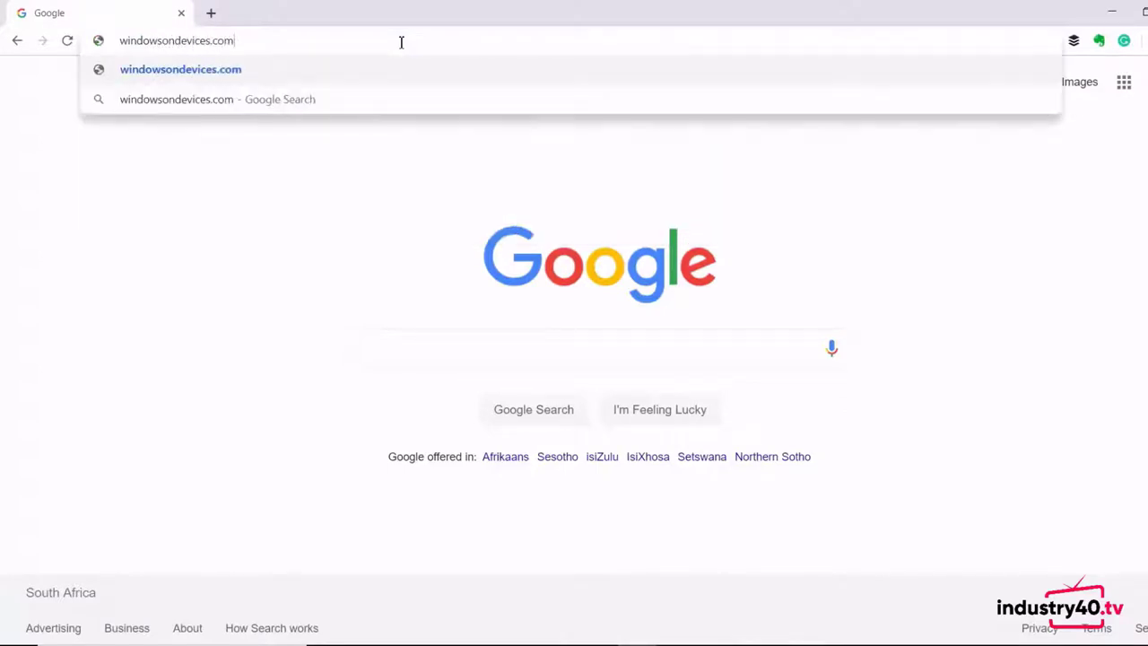
key("Return")
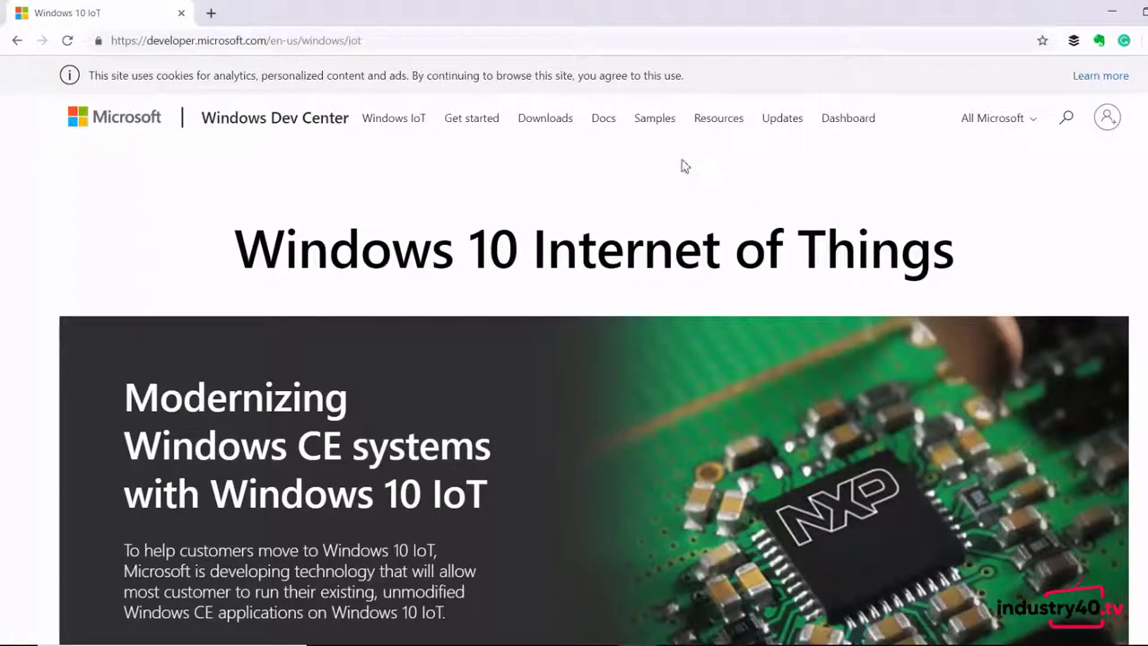
left_click(546, 117)
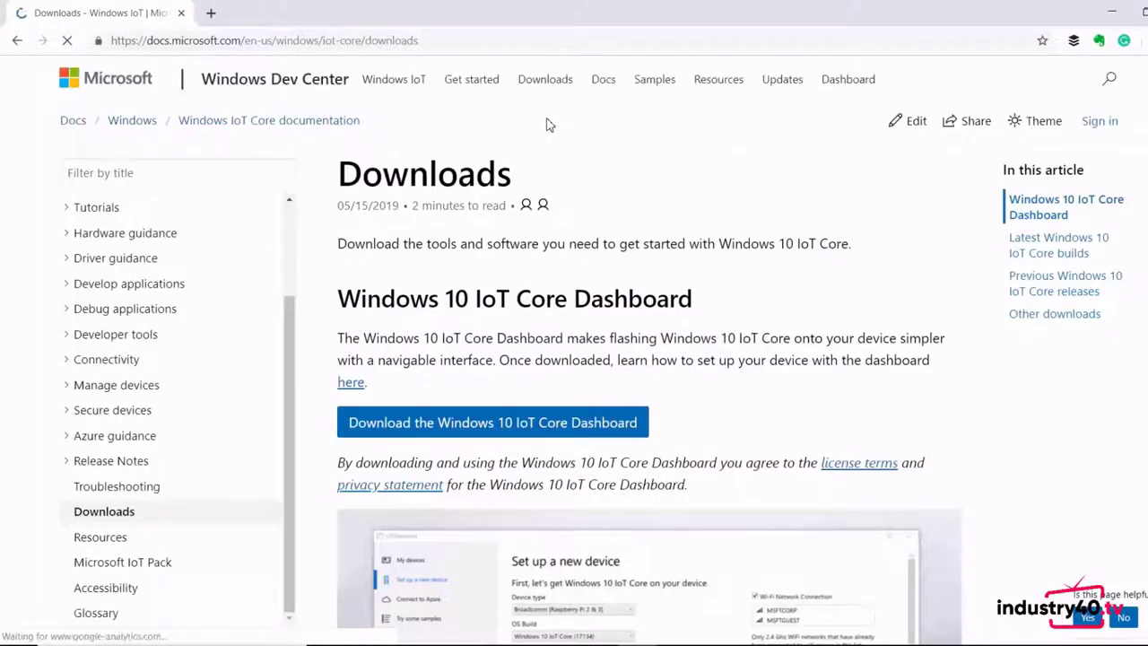
left_click(518, 432)
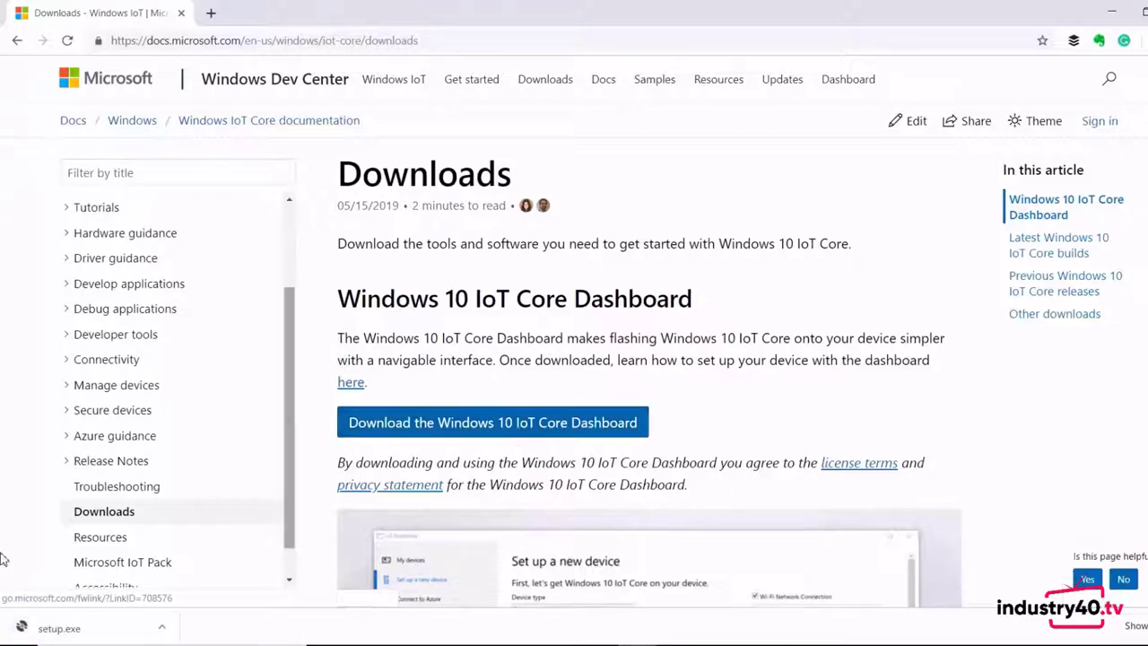
right_click(64, 628)
left_click(153, 583)
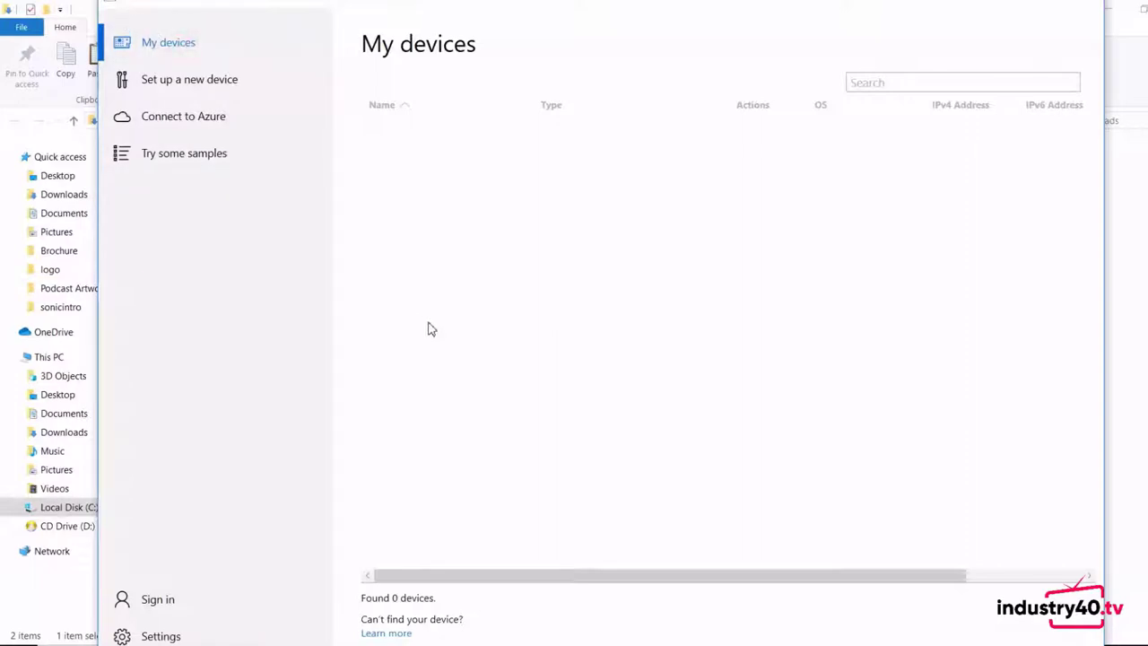
View the Dashboard's Set up a new device, Connect to Azure and Try some samples pages.
left_click(229, 88)
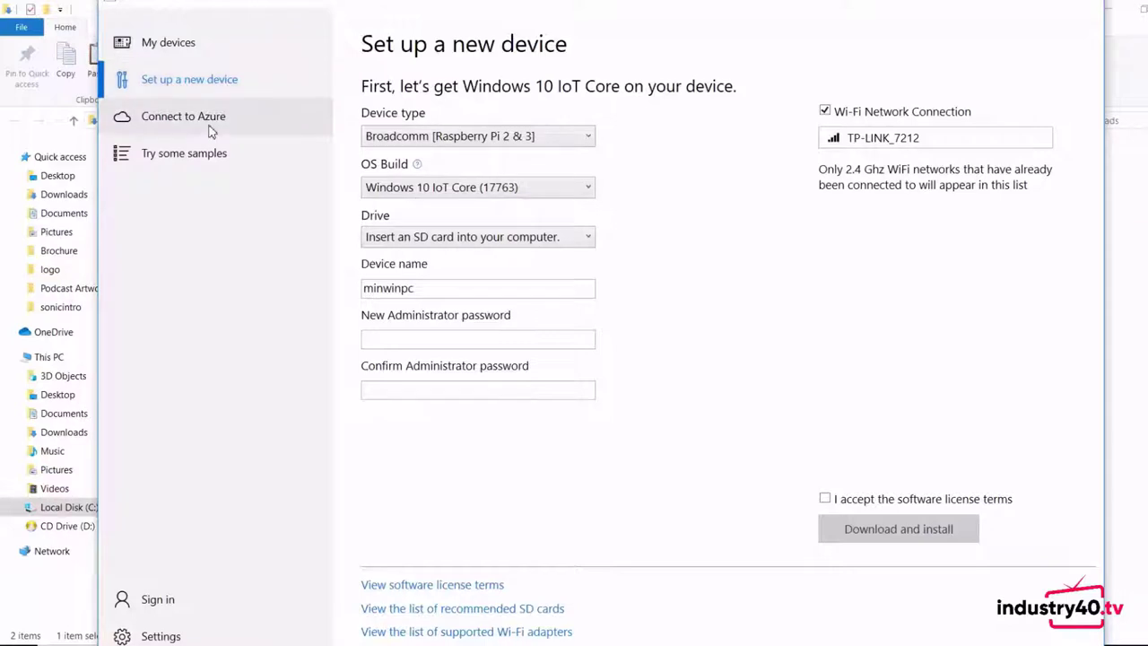
left_click(210, 126)
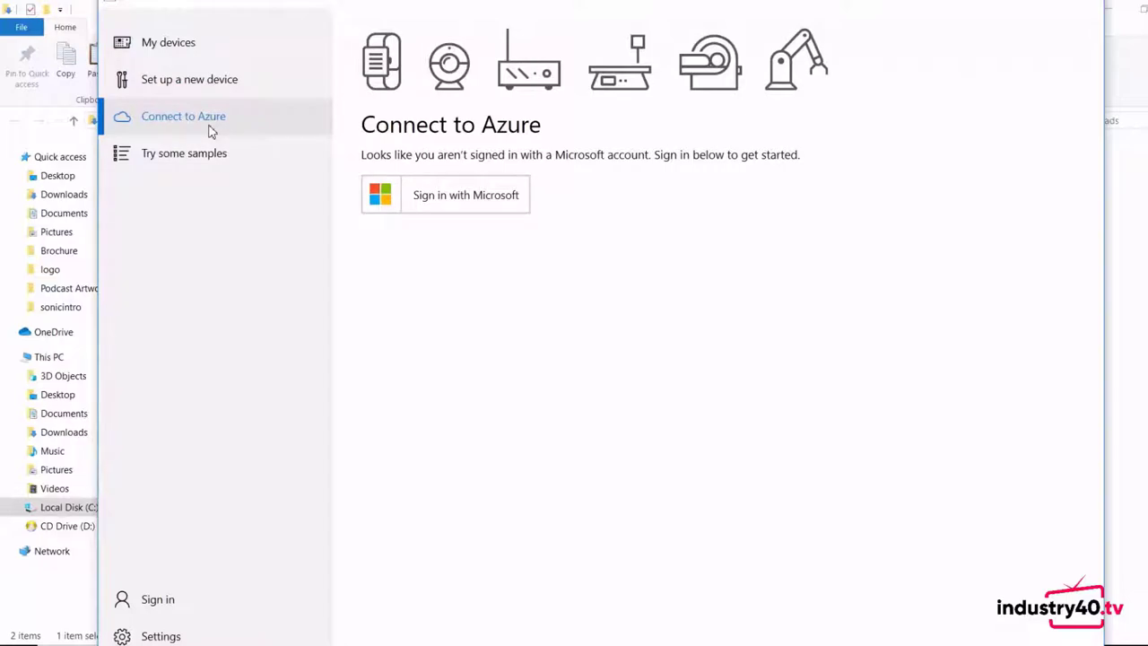
left_click(198, 164)
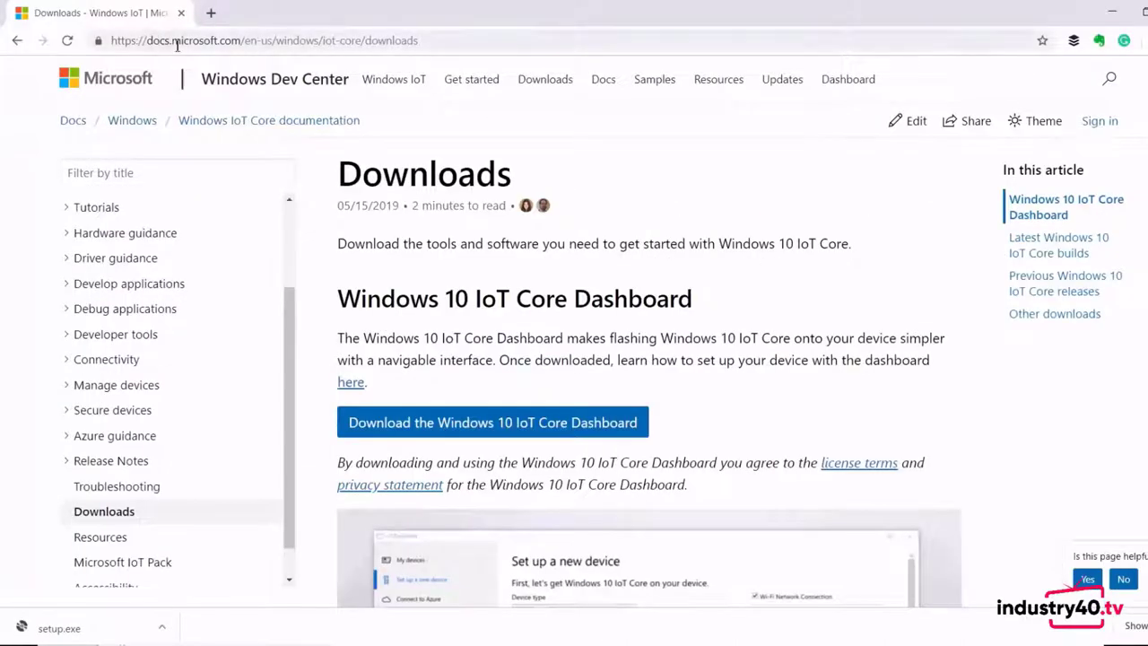
Go to visualstudio.microsoft.com and download the Community 2019 edition of Visual Studio.
left_click(178, 42)
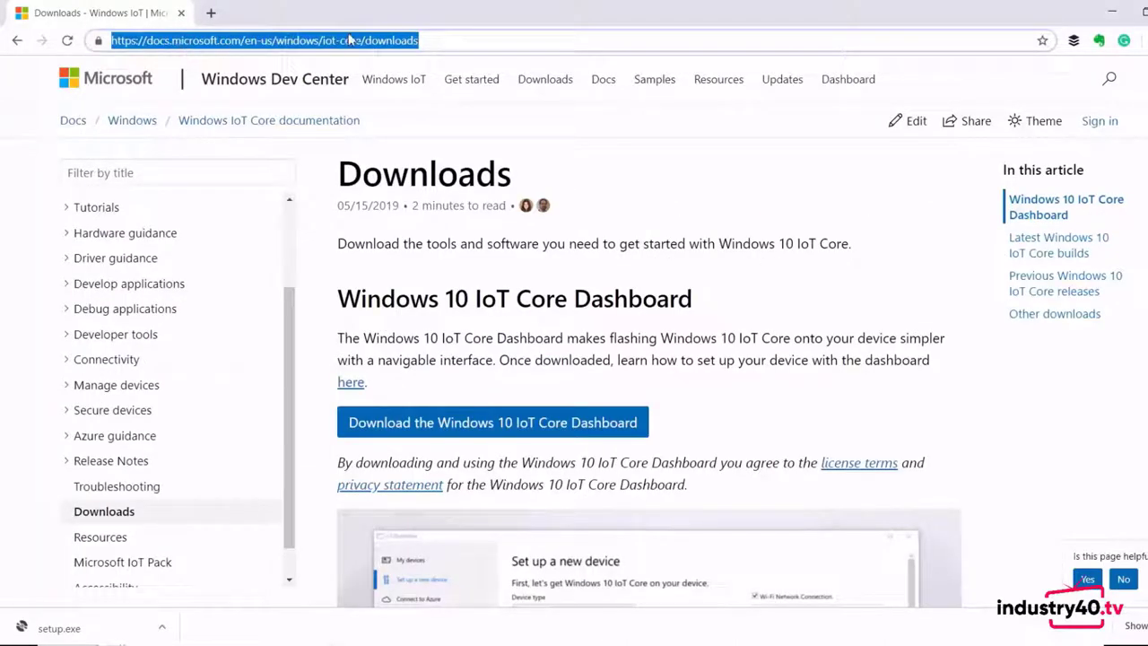
type("visualstudio.microsoft.com")
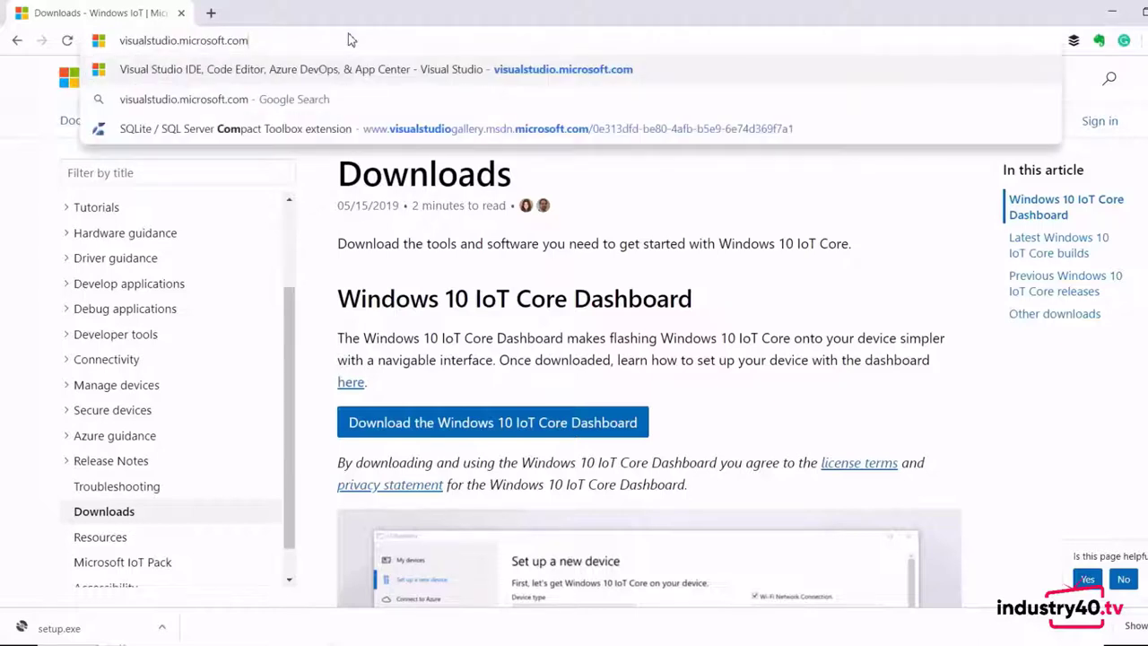
key("Return")
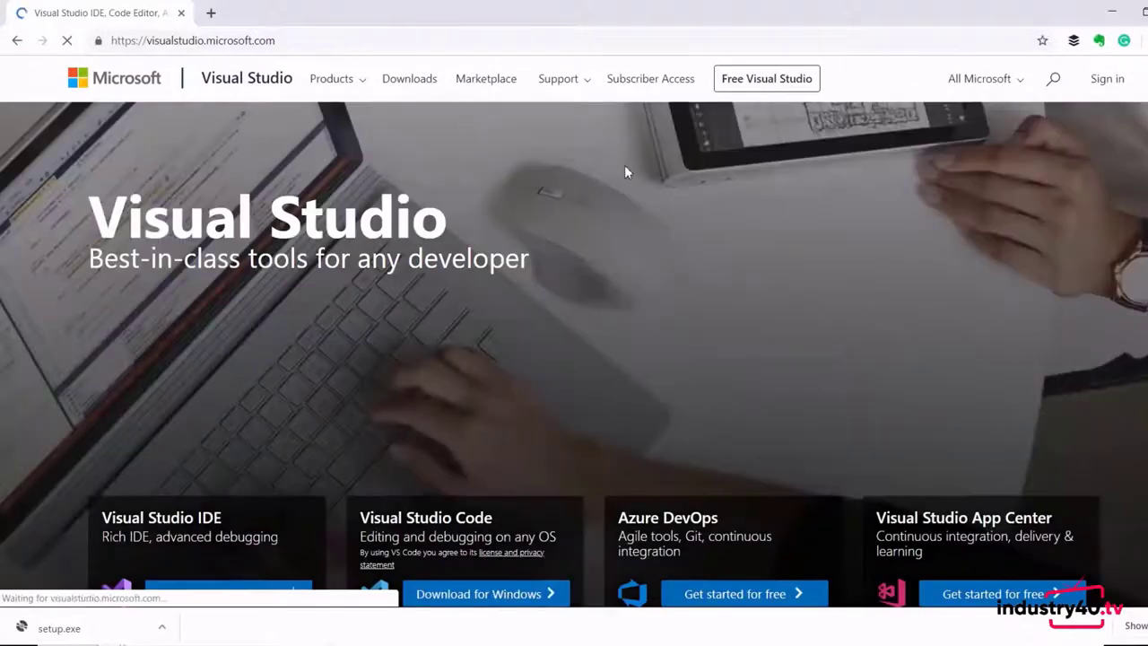
scroll(624, 166, "down", 1)
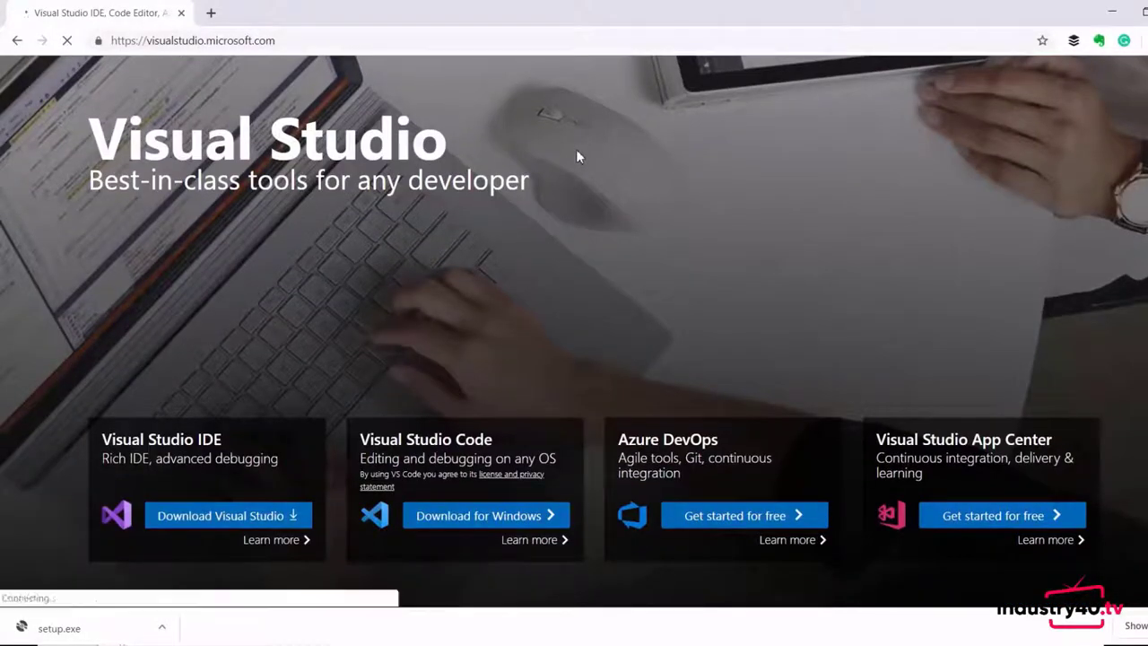
scroll(576, 156, "down", 2)
mouse_move(304, 361)
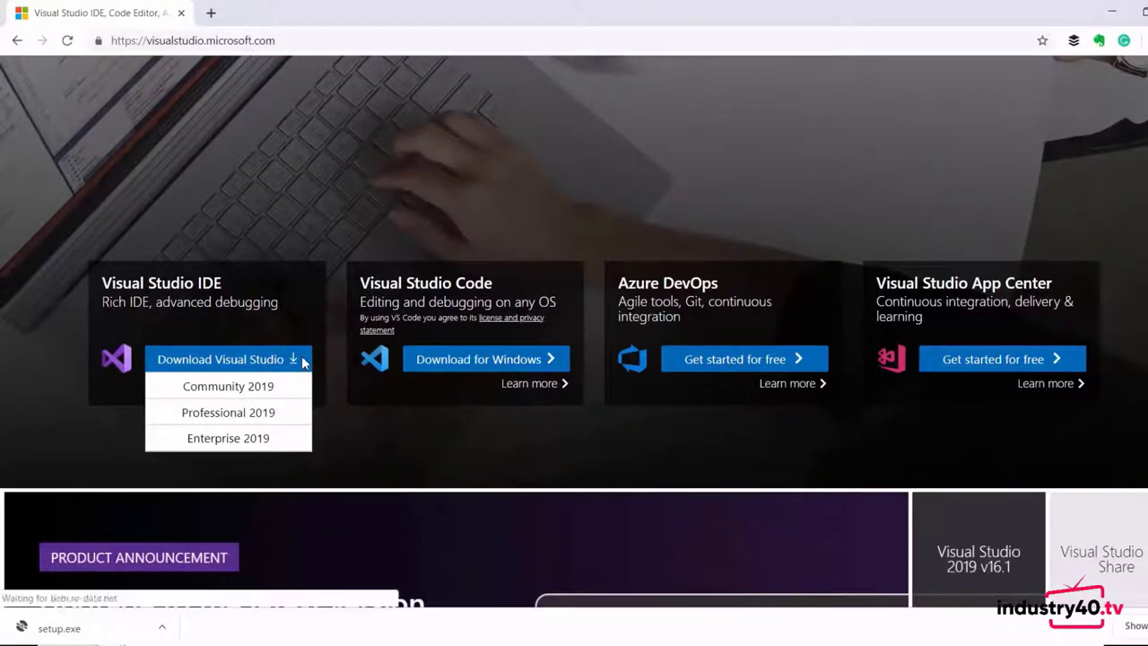
left_click(235, 387)
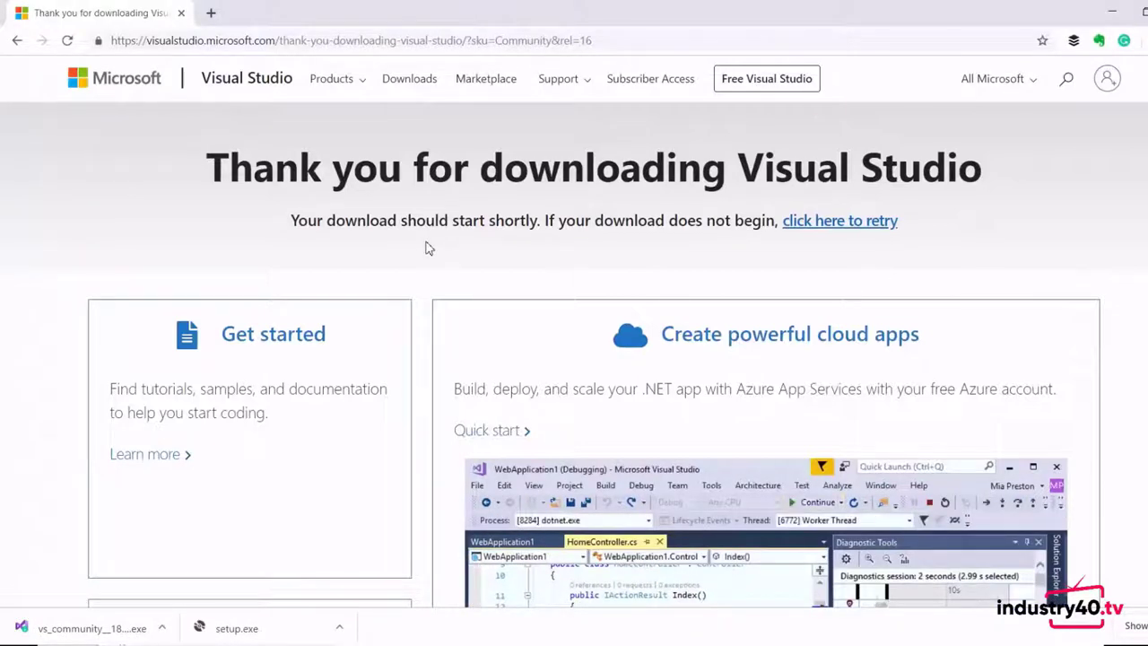
Run the vs_community installer and select the Universal Windows Platform development workload.
left_click(90, 628)
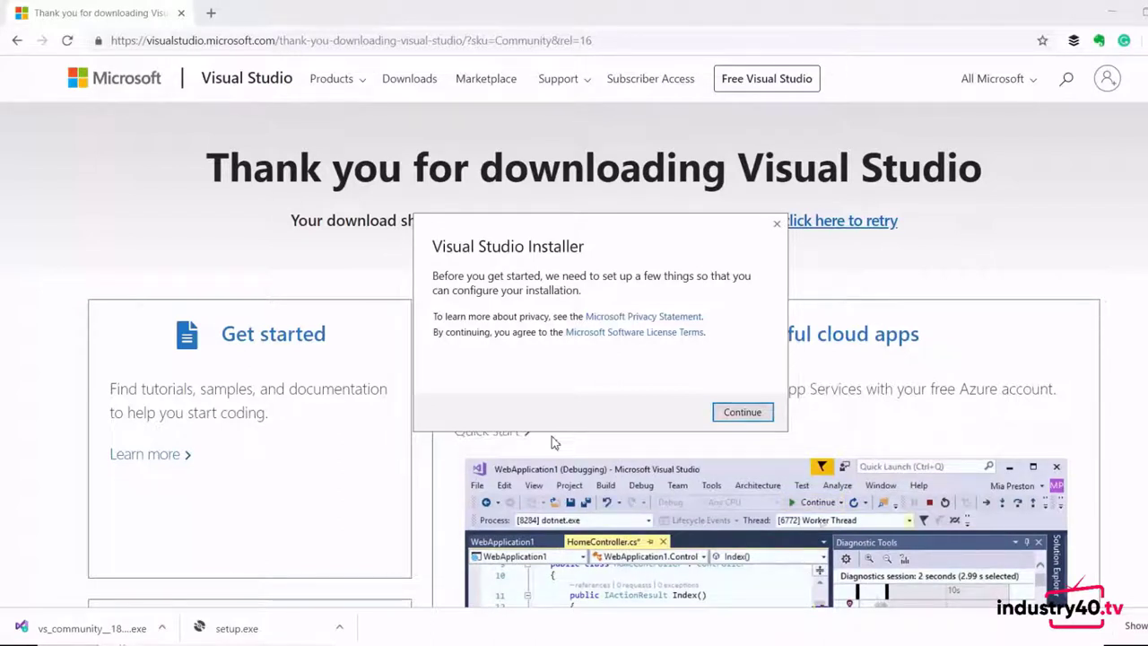
left_click(744, 417)
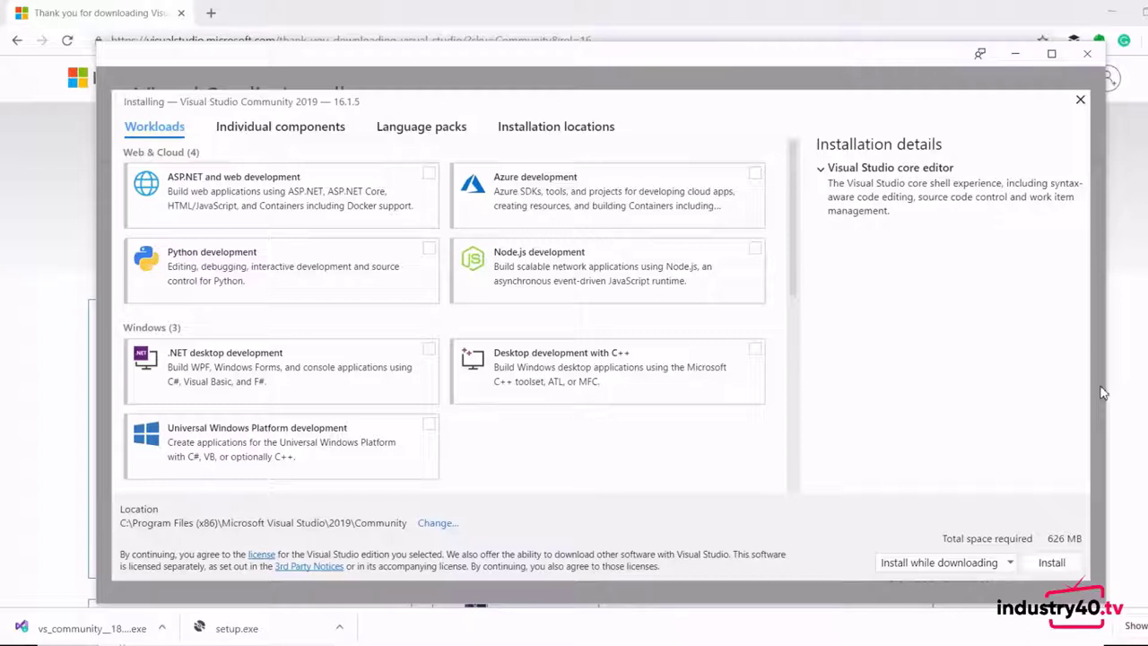
left_click(435, 434)
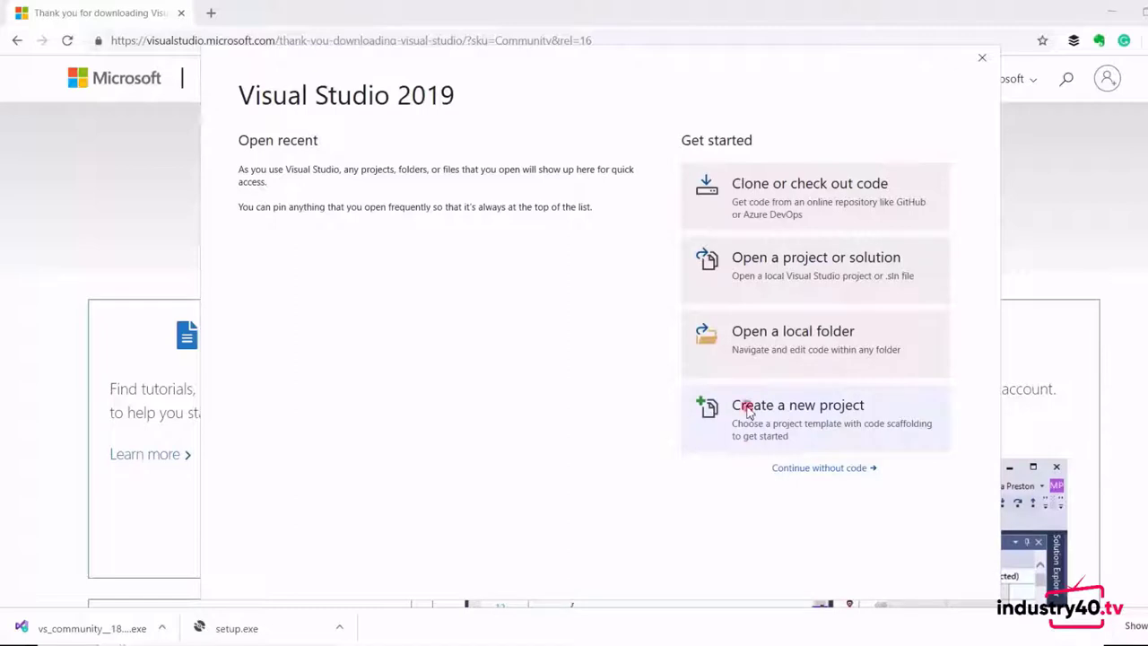
Create a Blank App (Universal Windows) project named App1, keeping default target platform versions.
left_click(749, 410)
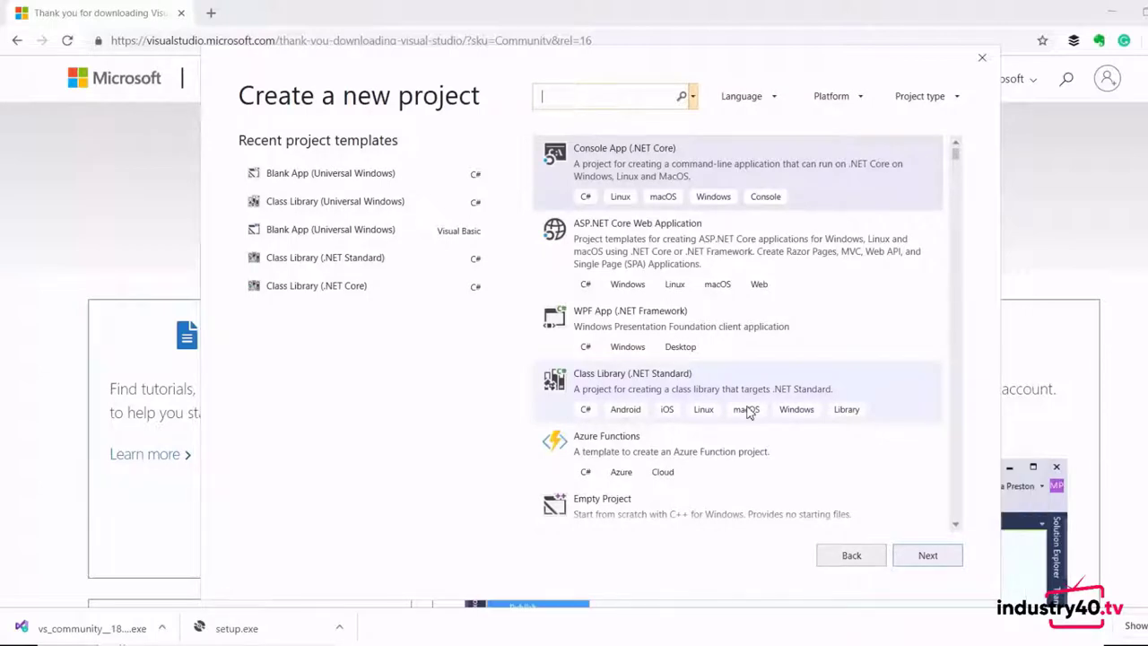
scroll(755, 334, "down", 5)
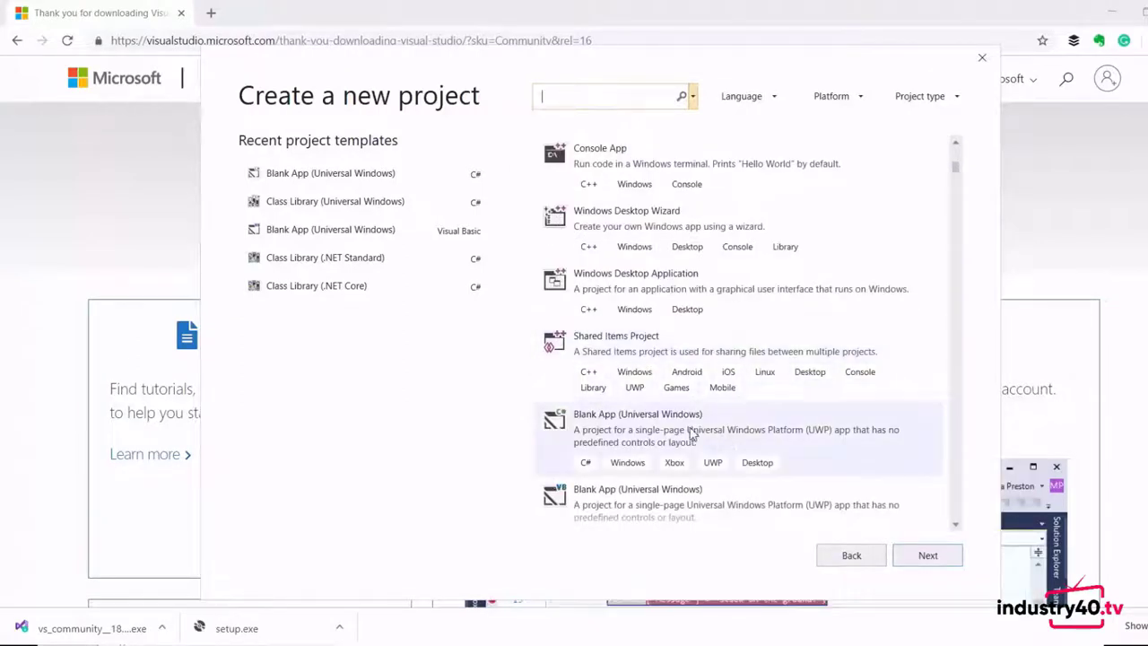
left_click(622, 437)
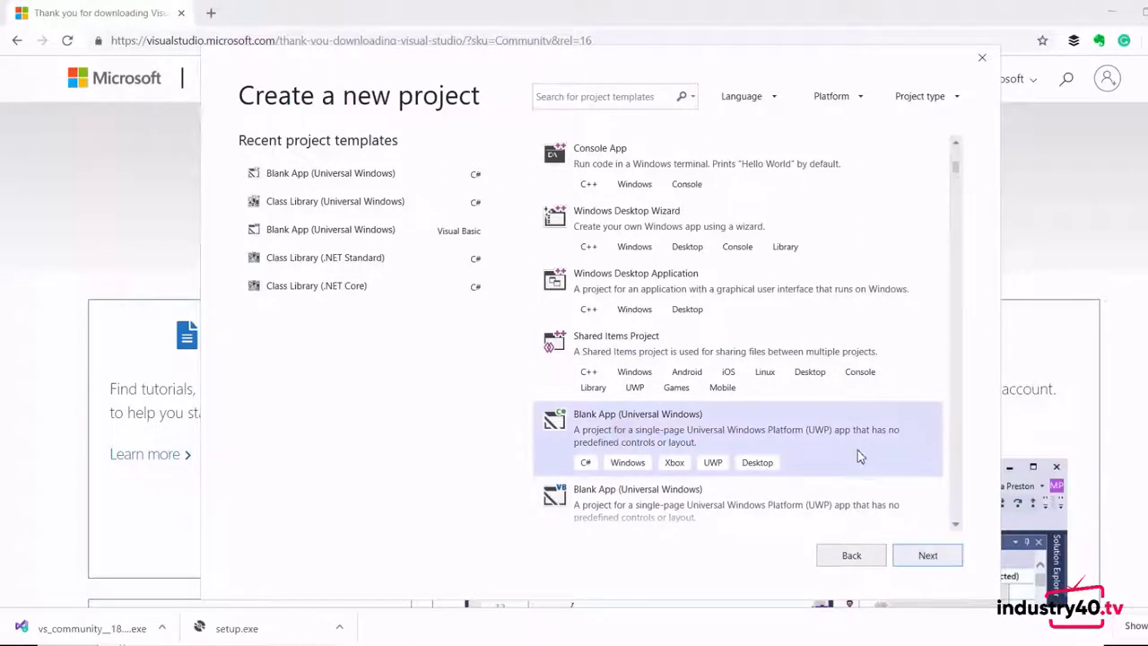
left_click(936, 558)
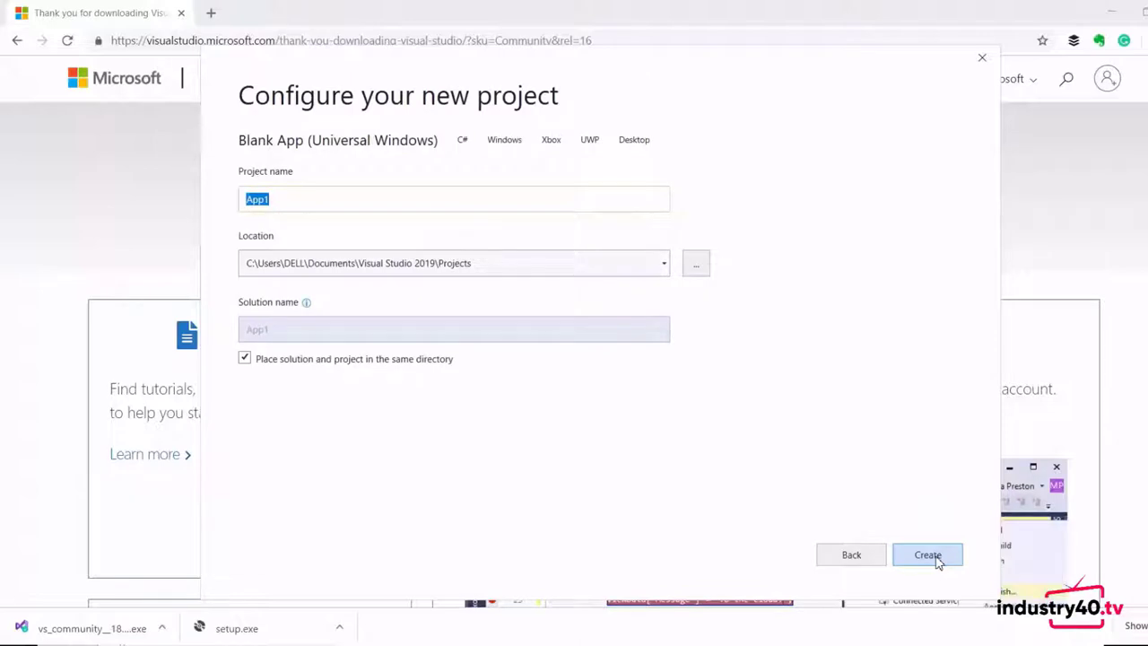
left_click(933, 554)
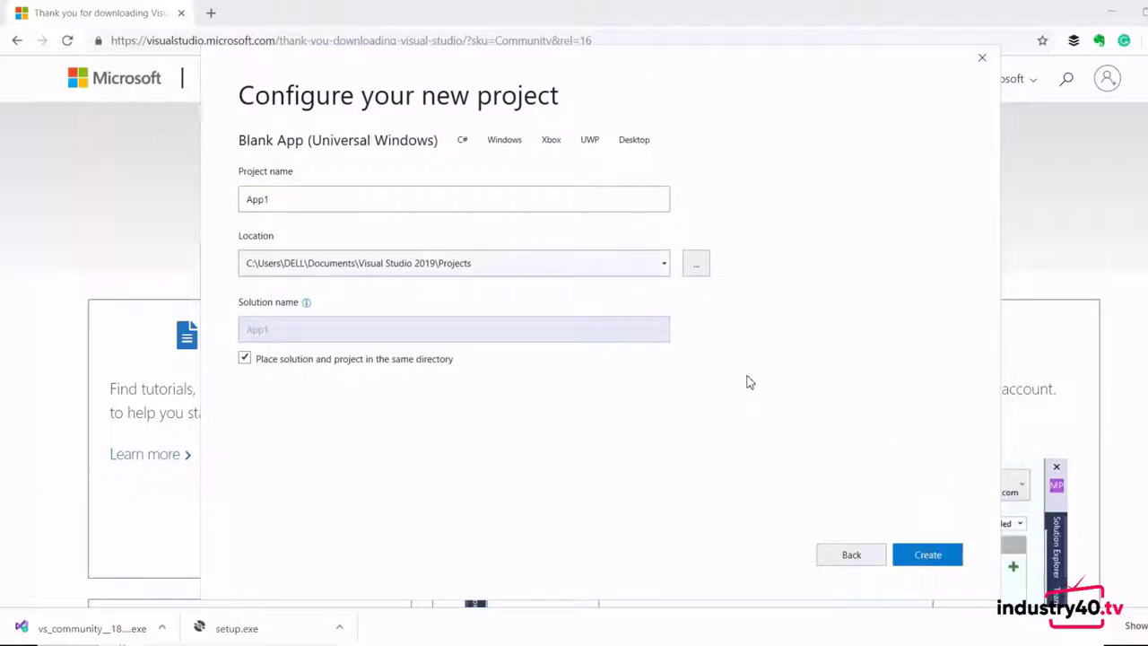
left_click(711, 384)
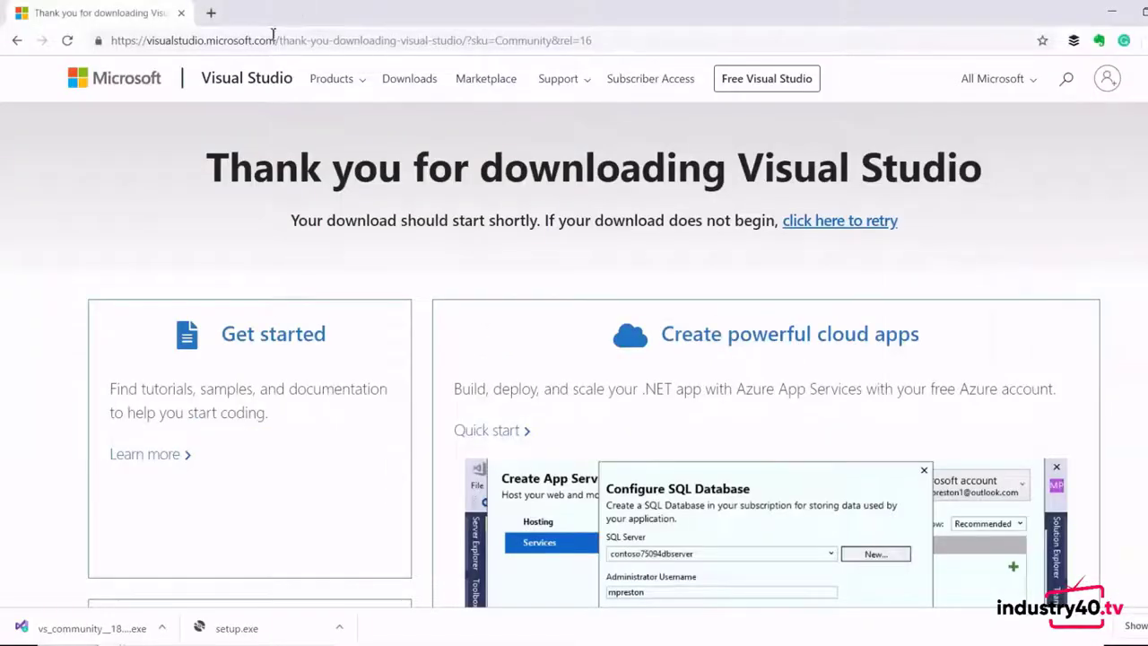
Navigate Chrome to sdcard.org.
left_click(273, 37)
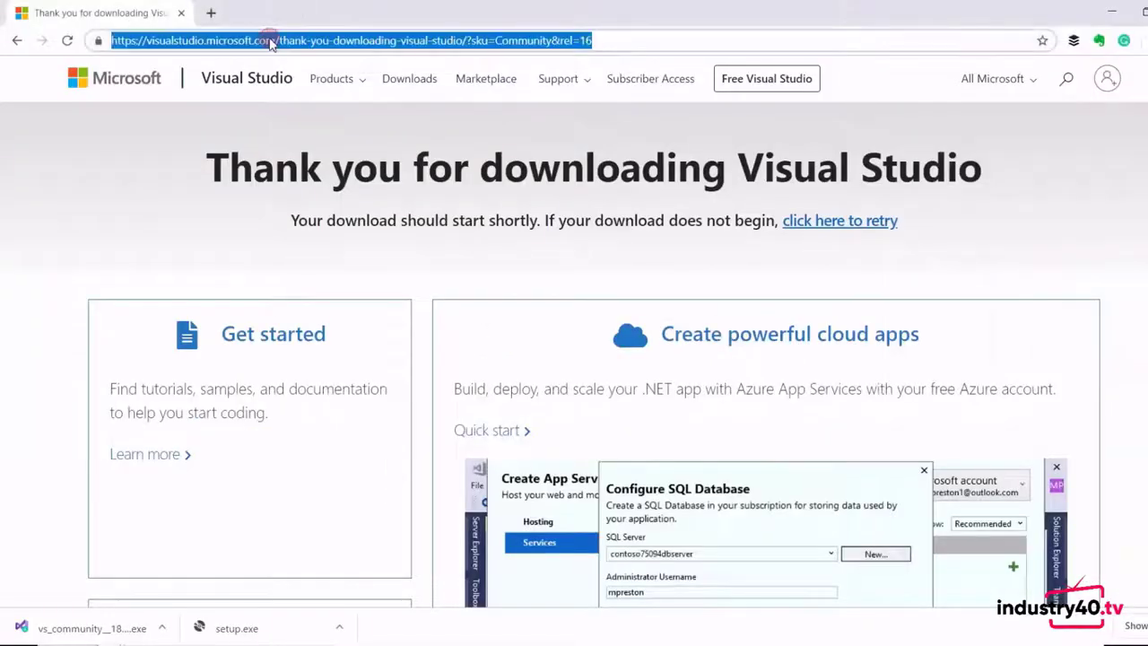
type("sdc")
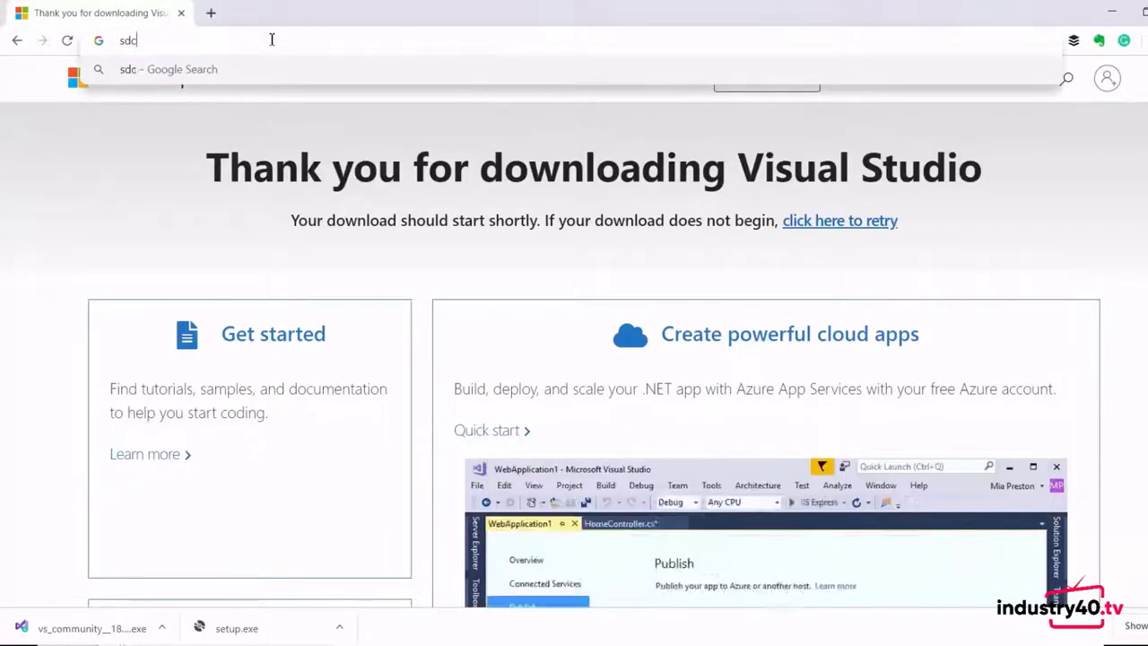
type("ard.or")
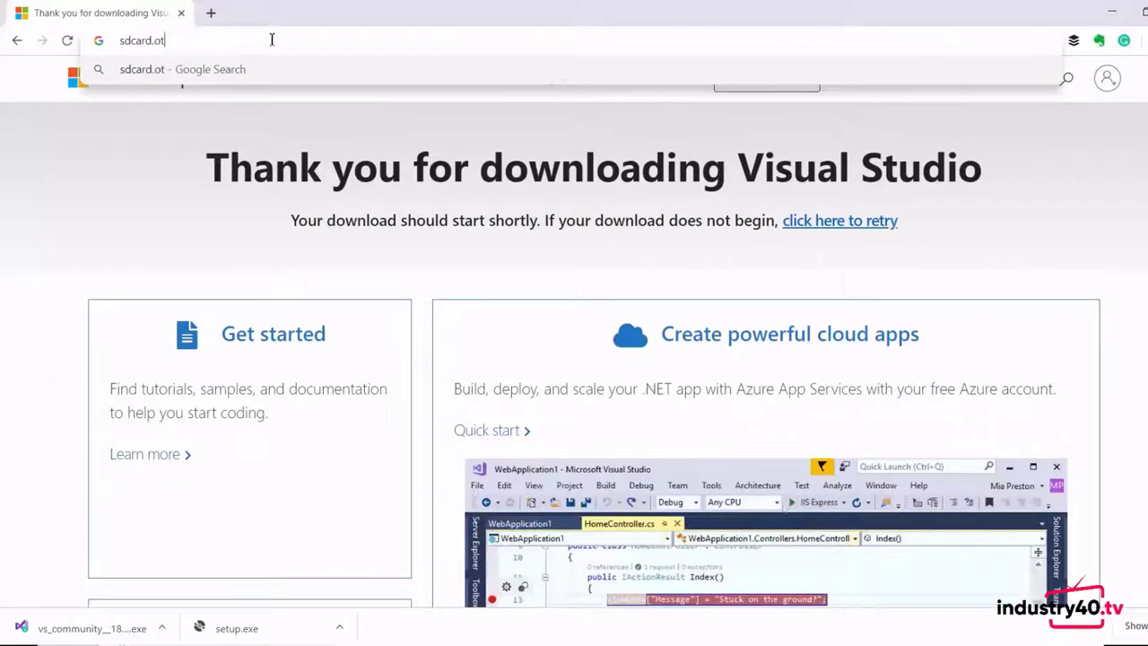
type("g")
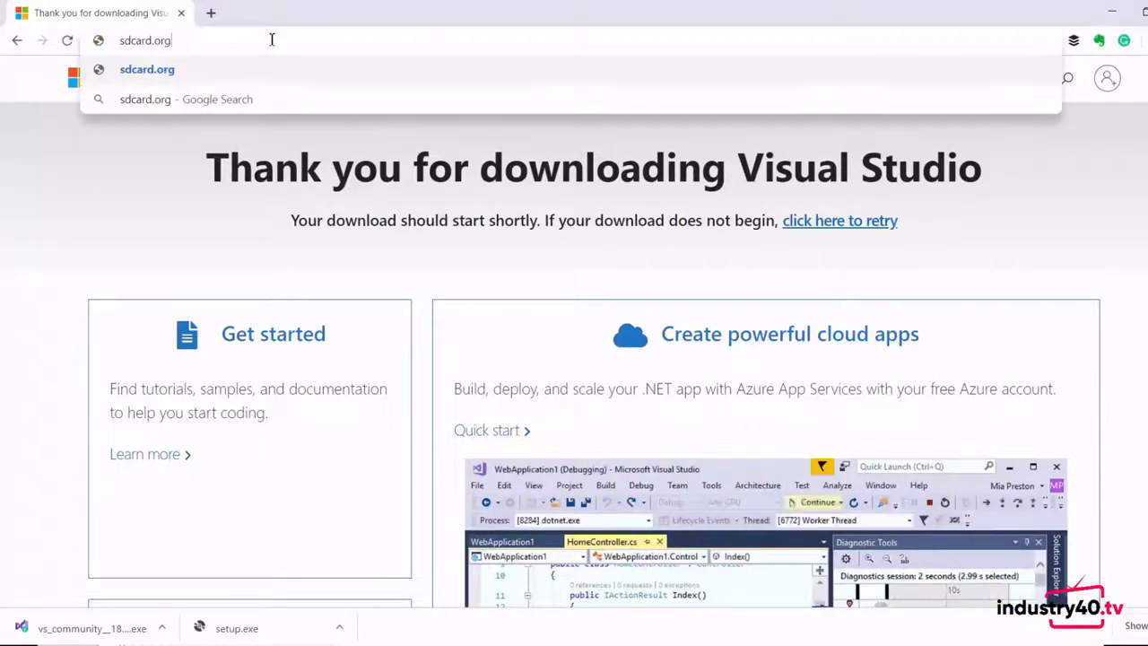
key("Return")
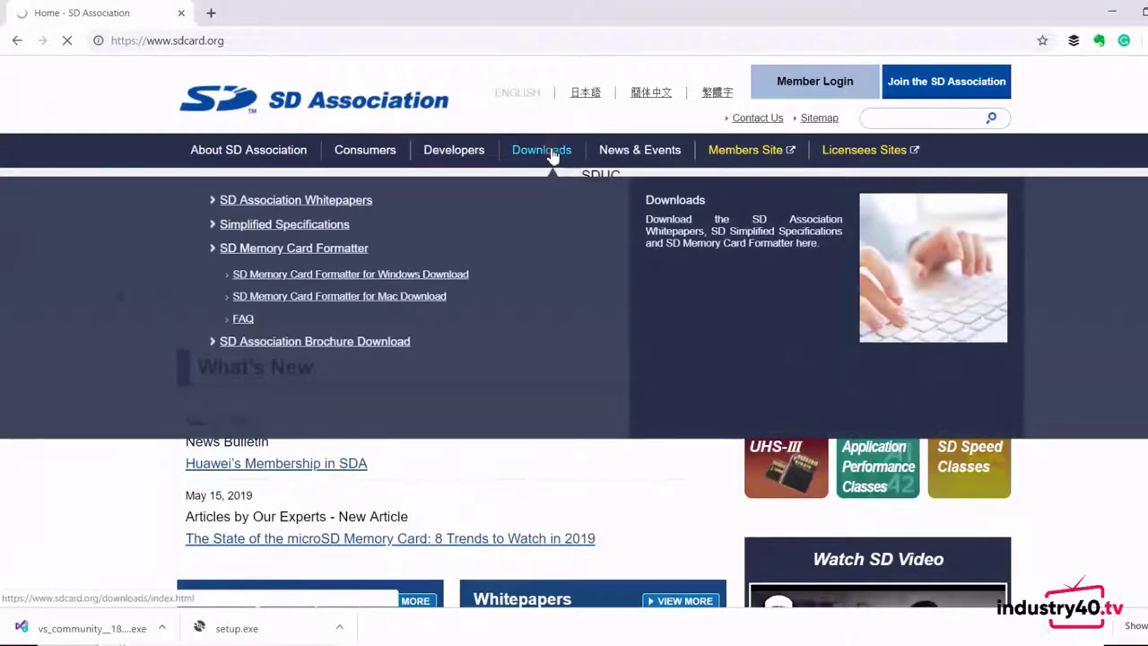
Accept the licence and download SD Memory Card Formatter for Windows from the sdcard.org Downloads page.
left_click(553, 151)
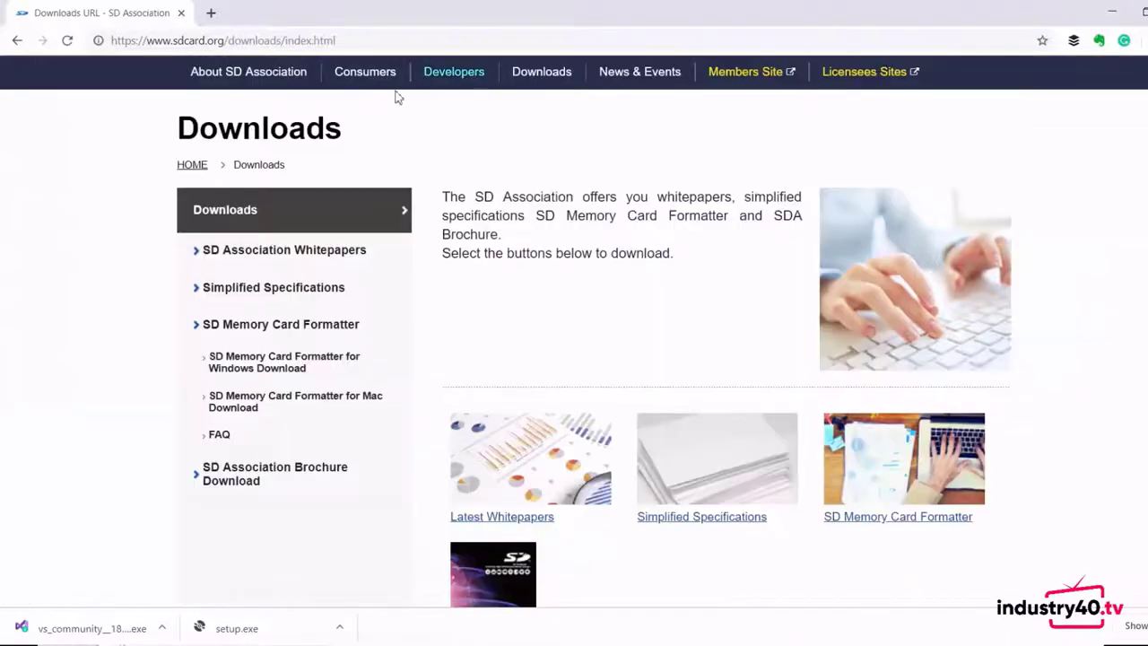
left_click(256, 362)
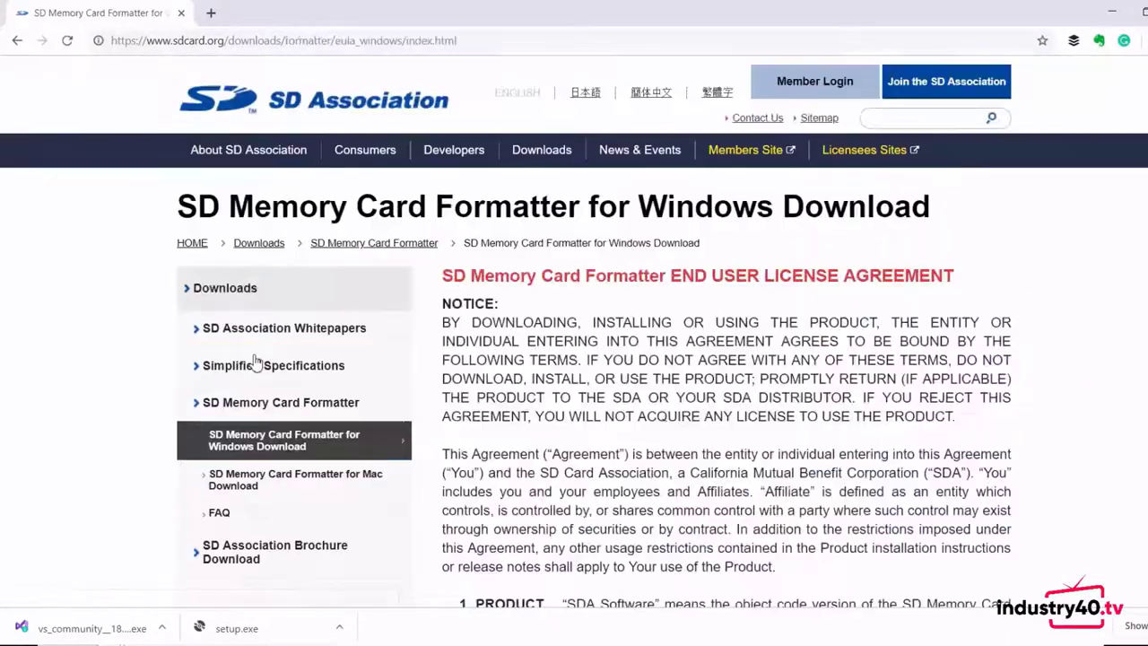
scroll(719, 333, "down", 15)
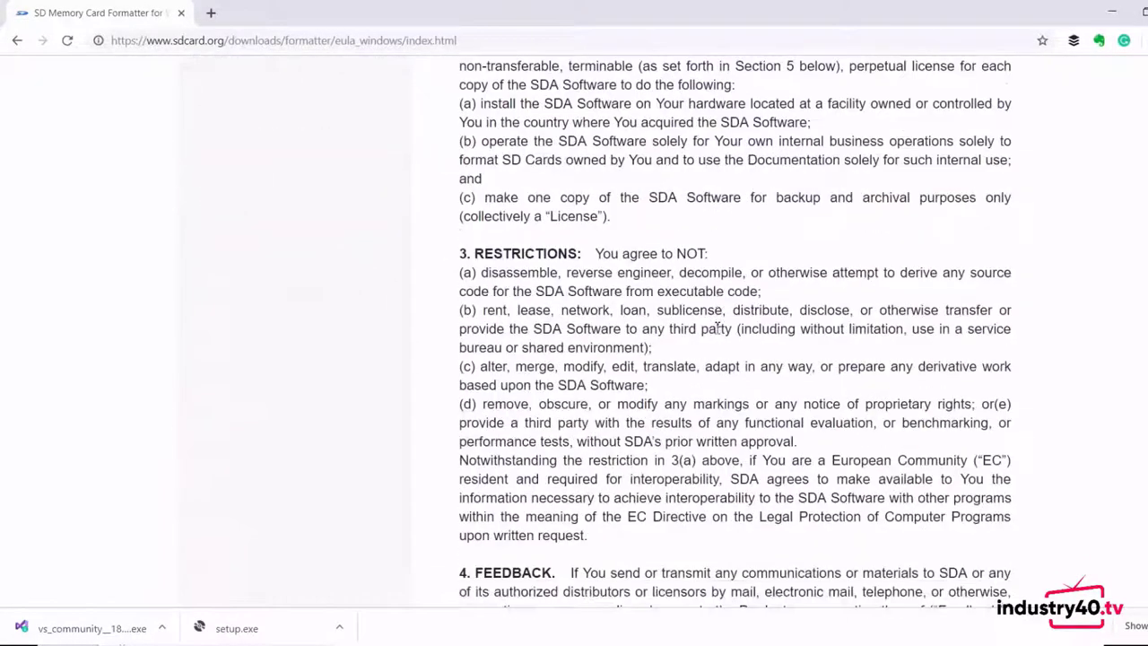
scroll(718, 333, "down", 20)
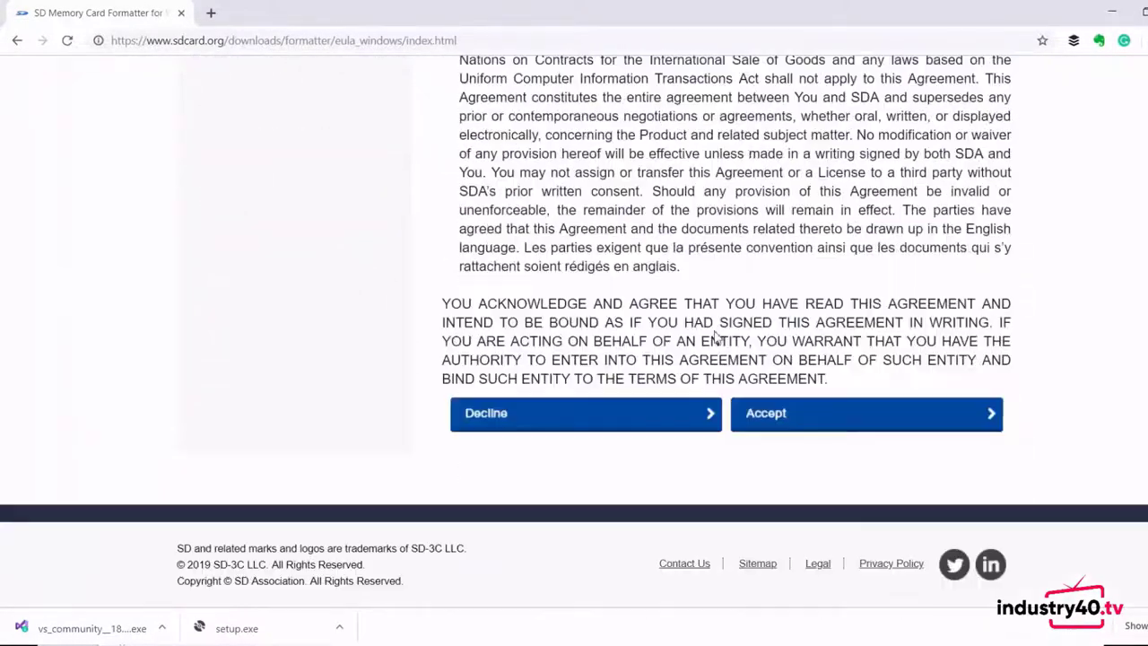
left_click(828, 426)
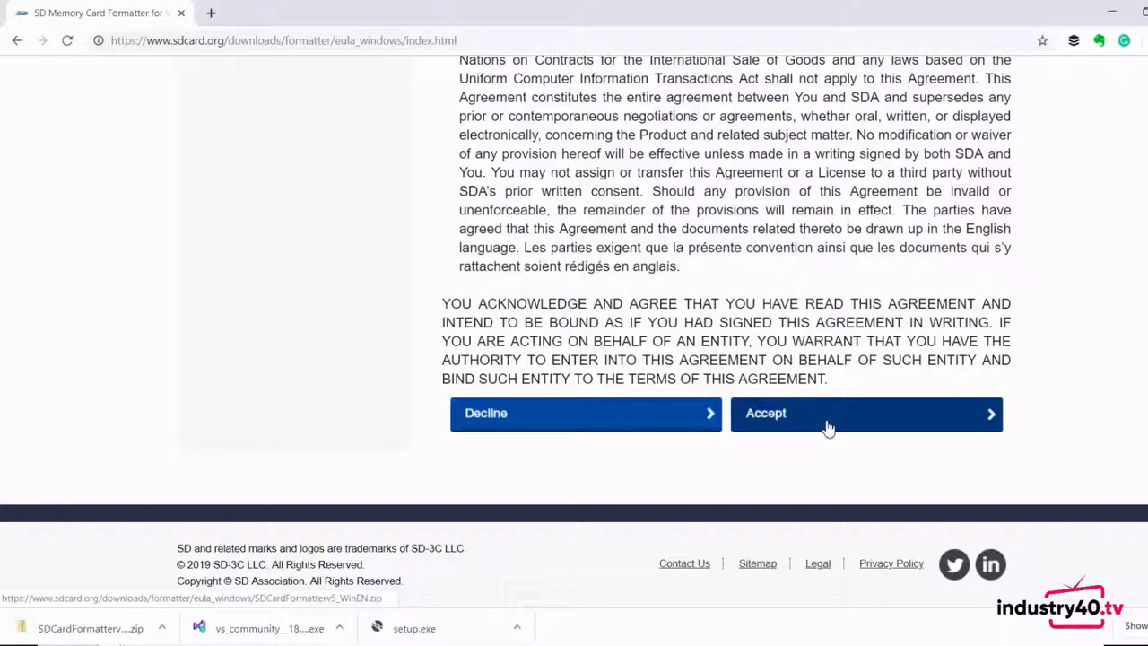
right_click(114, 632)
Show the downloaded formatter zip in its folder.
left_click(187, 595)
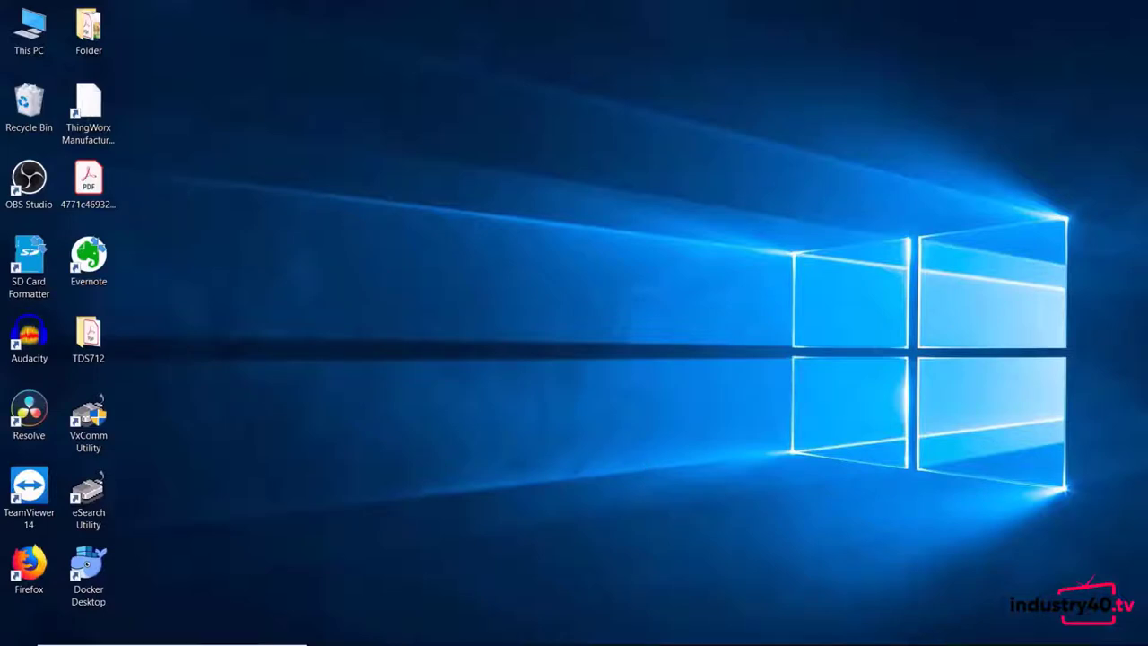
Launch SD Card Formatter via 'sd' search, quick-format the F:\ EFIESP card, then close it.
left_click(184, 640)
type("sd")
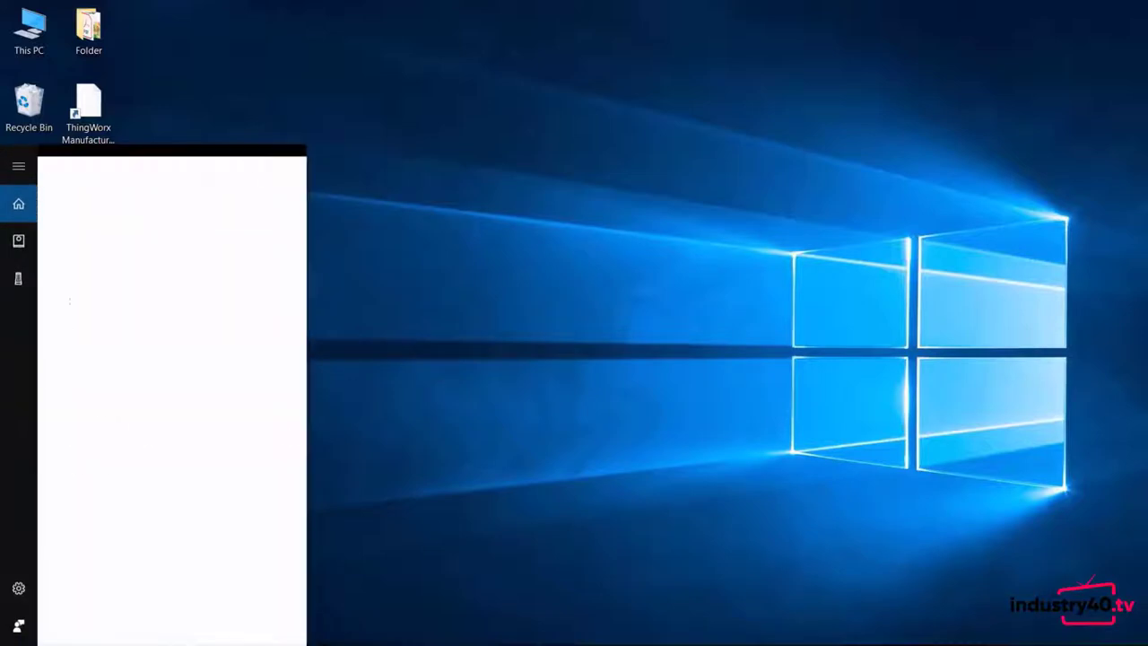
left_click(116, 236)
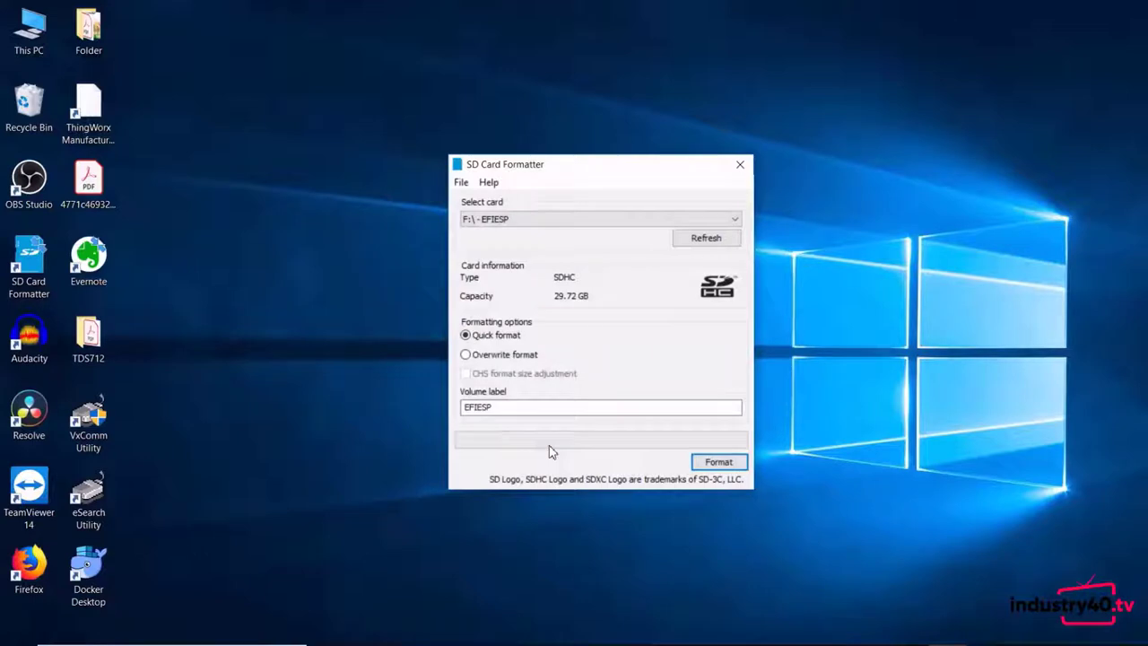
left_click(551, 219)
left_click(574, 233)
left_click(719, 461)
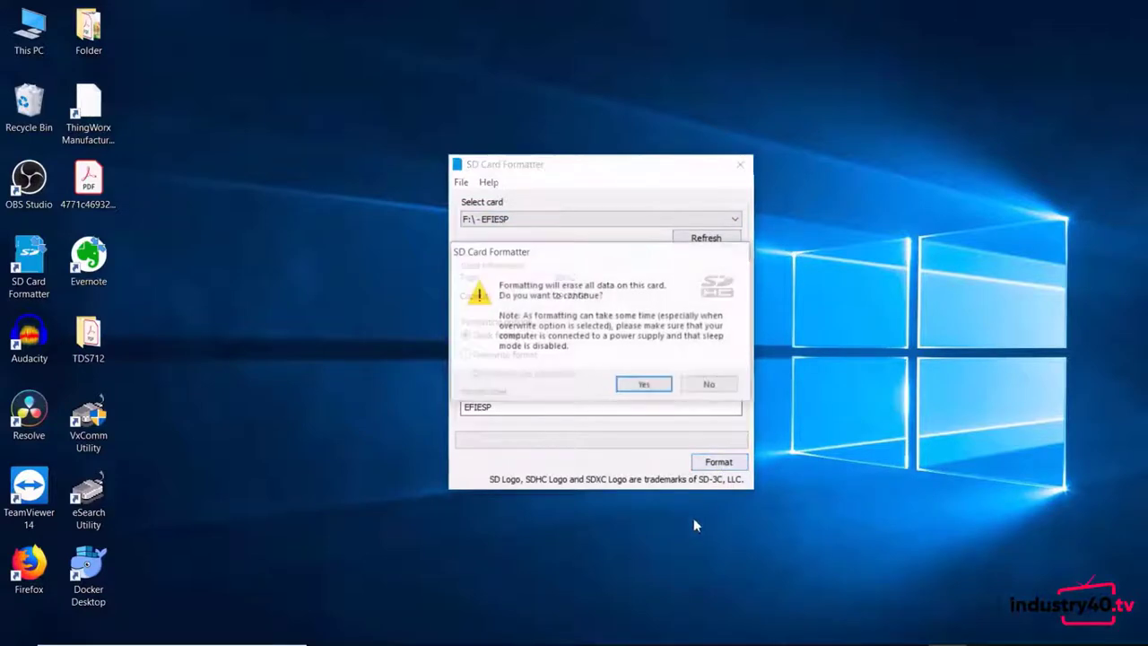
left_click(650, 387)
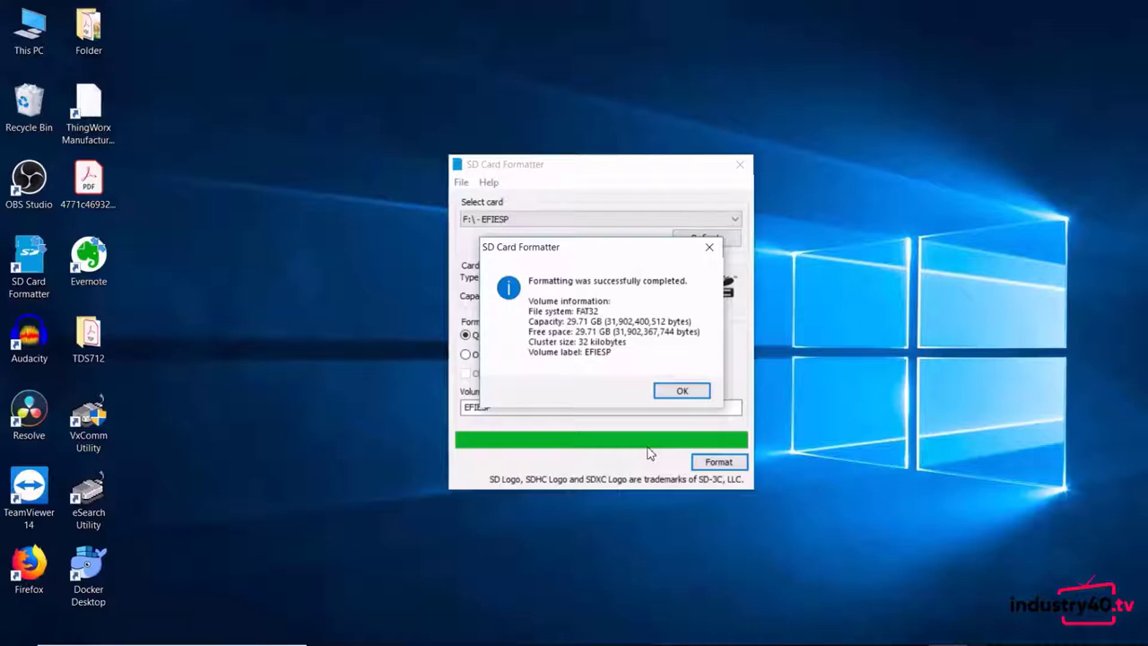
left_click(673, 396)
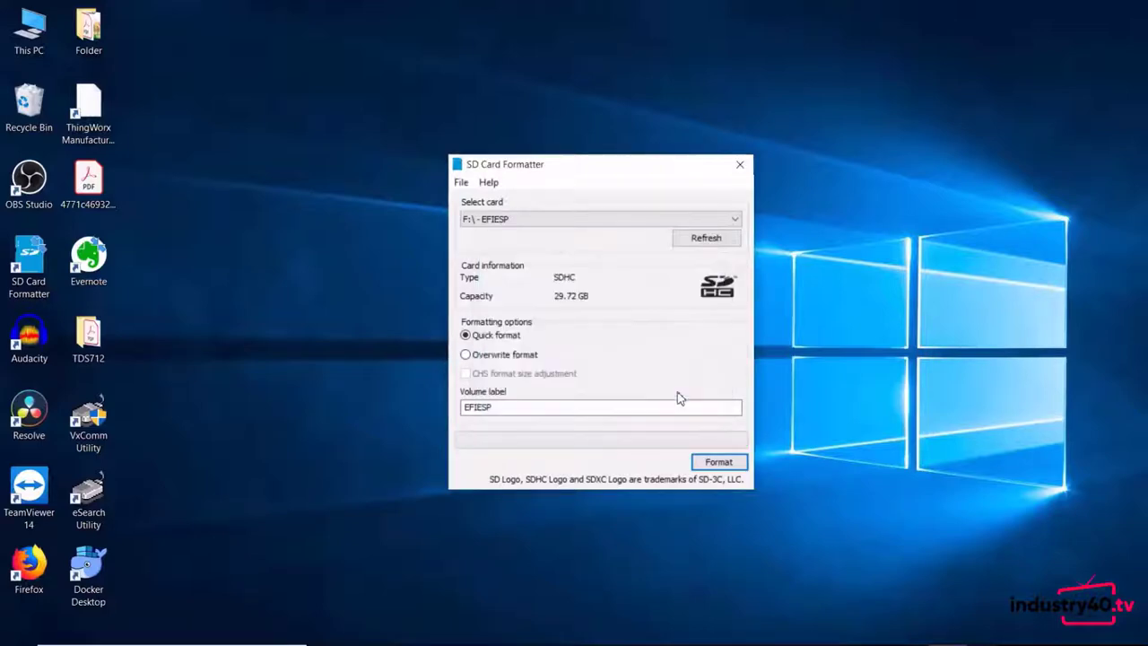
left_click(740, 167)
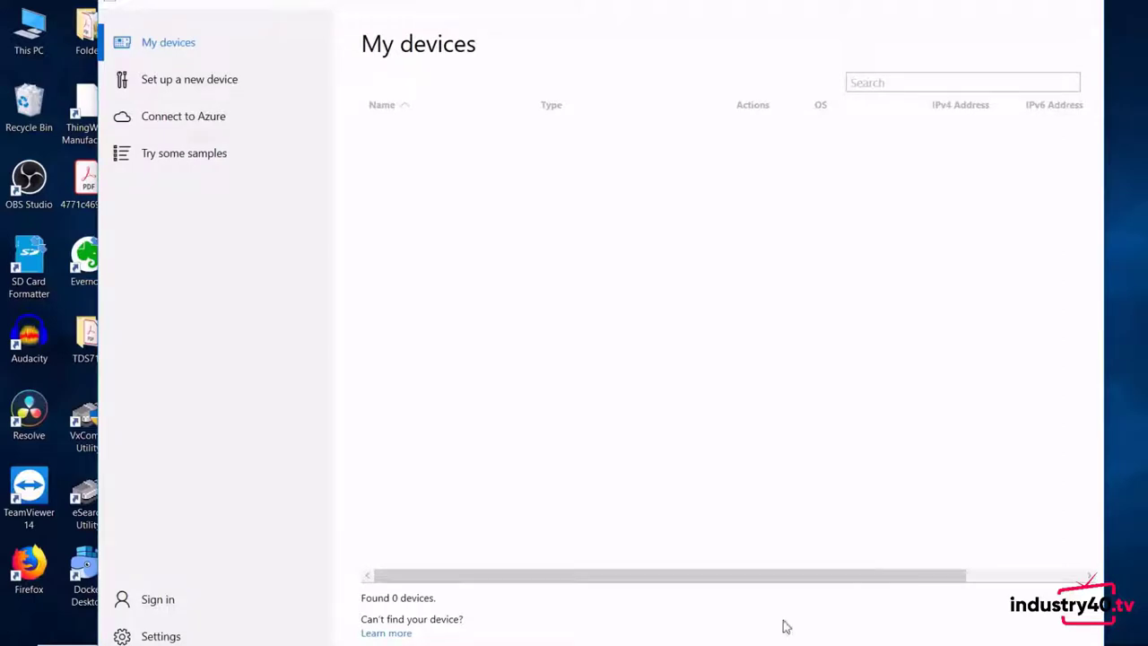
Start new device setup with device type Broadcomm [Raspberry Pi 2 & 3] and drive F: 29Gb SD card.
left_click(219, 86)
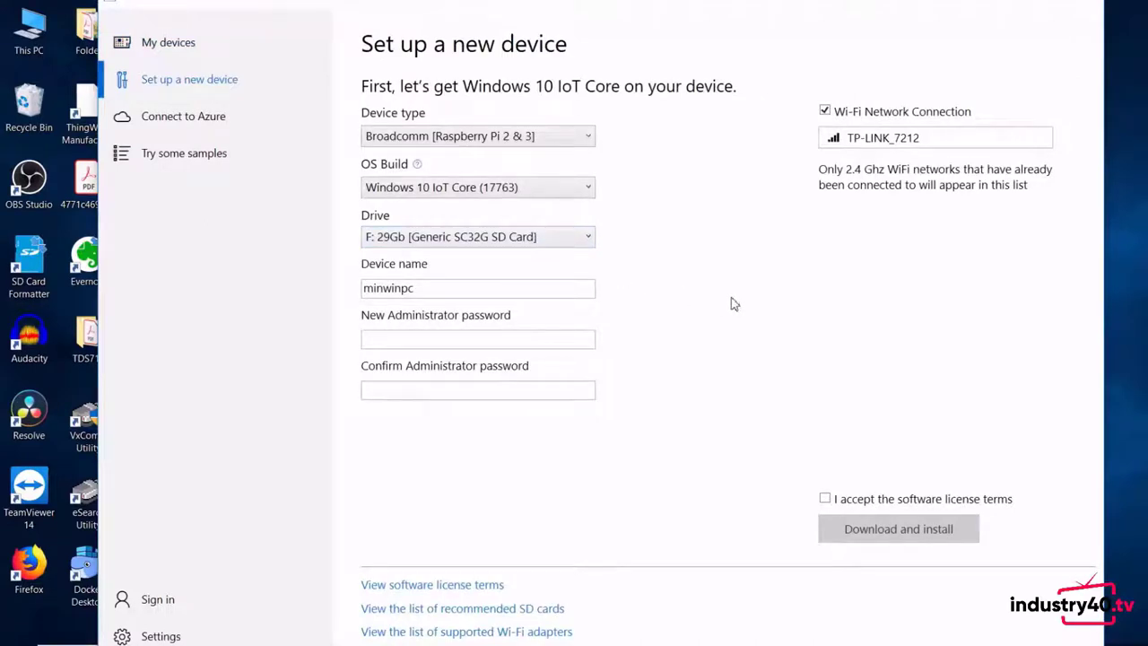
left_click(567, 138)
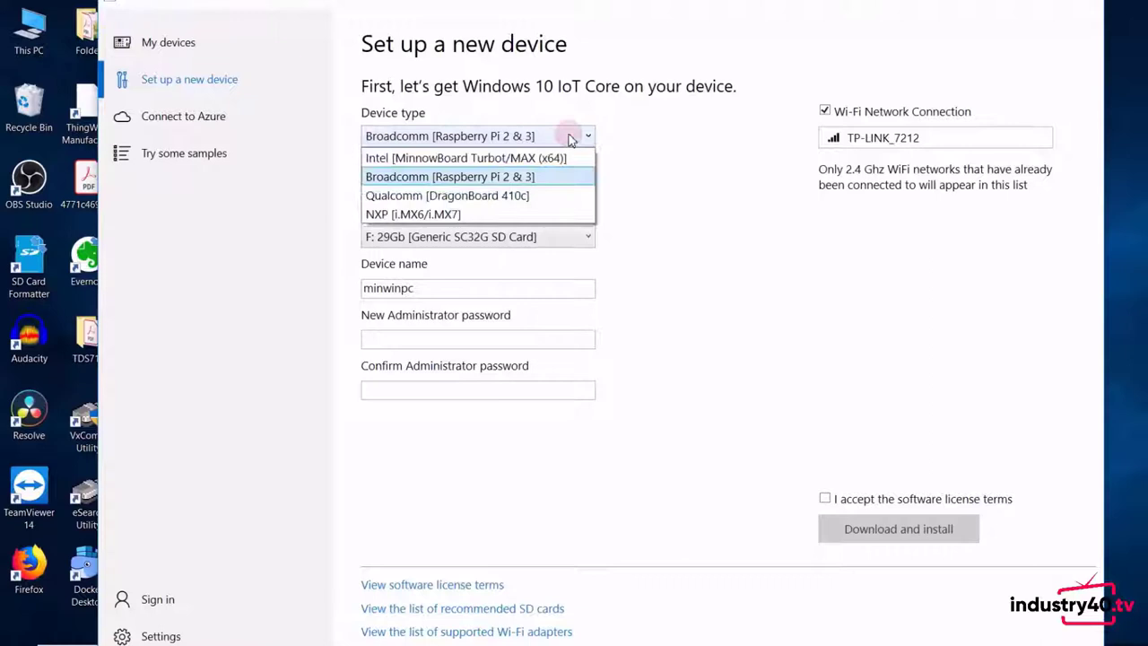
left_click(533, 174)
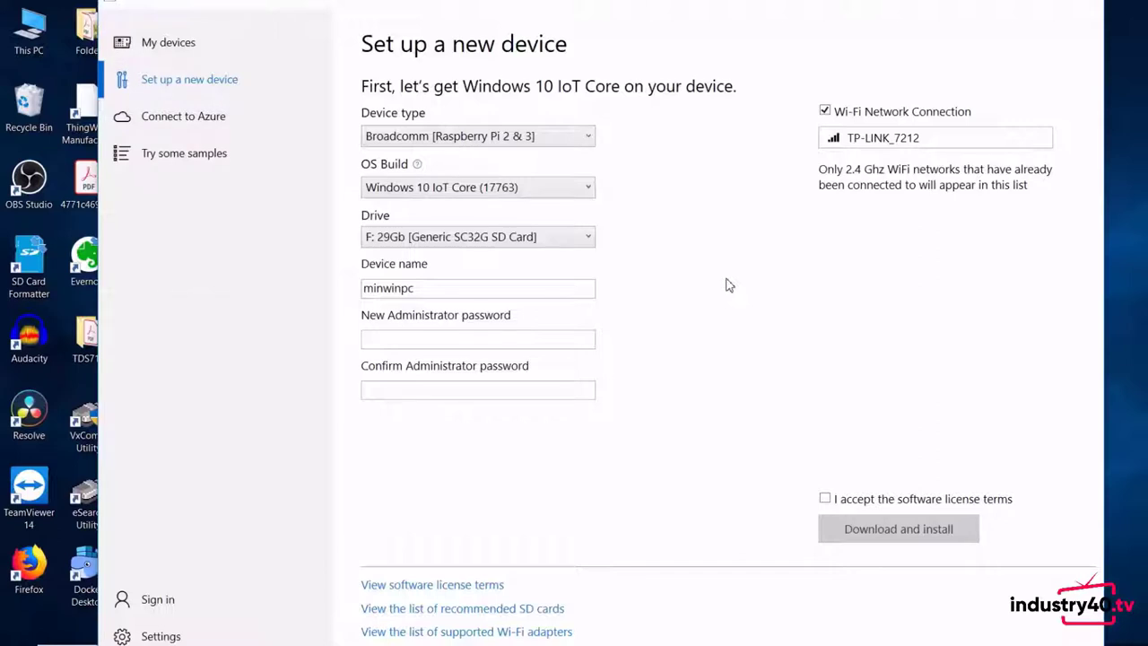
left_click(590, 238)
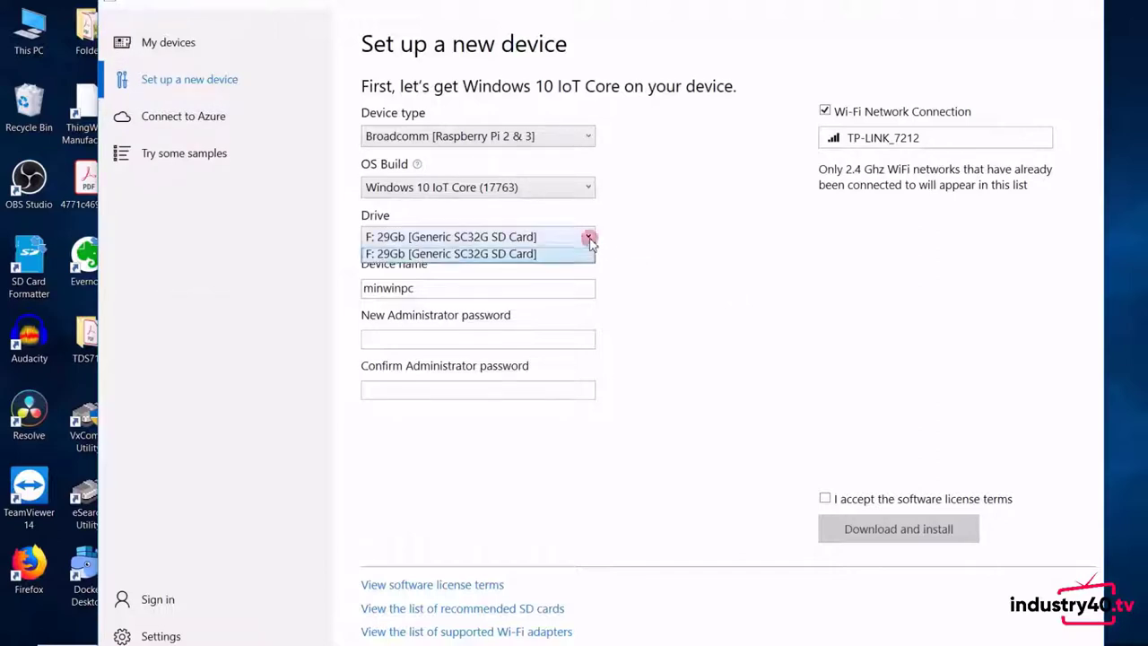
left_click(547, 259)
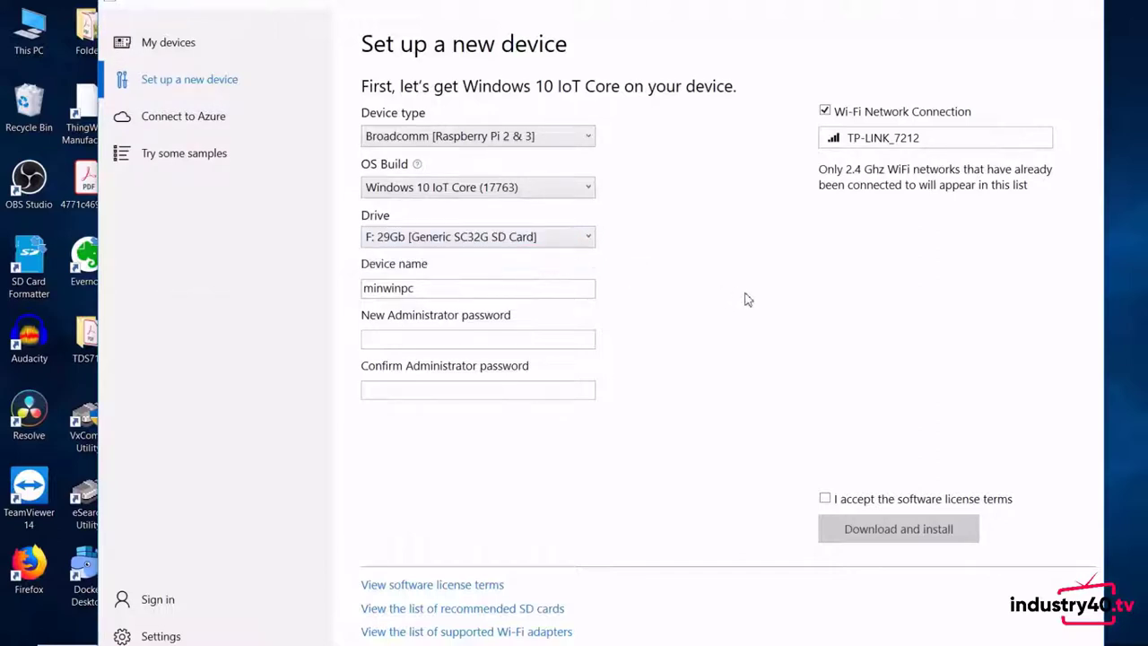
Rename the device to mydemopi, enter and confirm an administrator password, and accept the license terms.
double_click(443, 293)
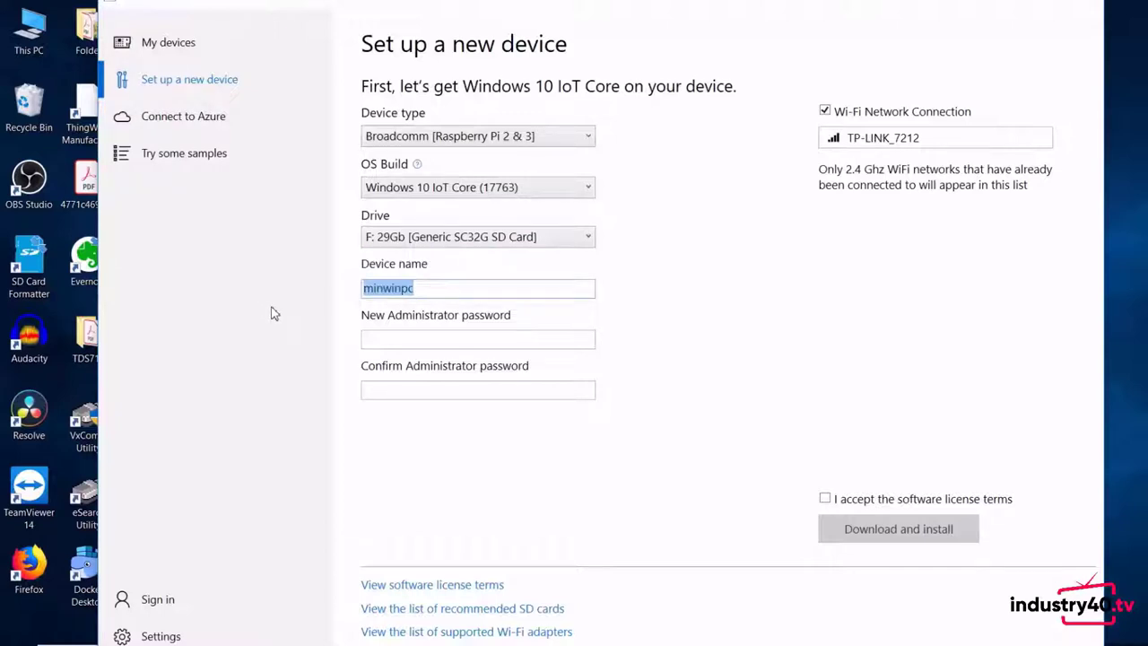
type("myd")
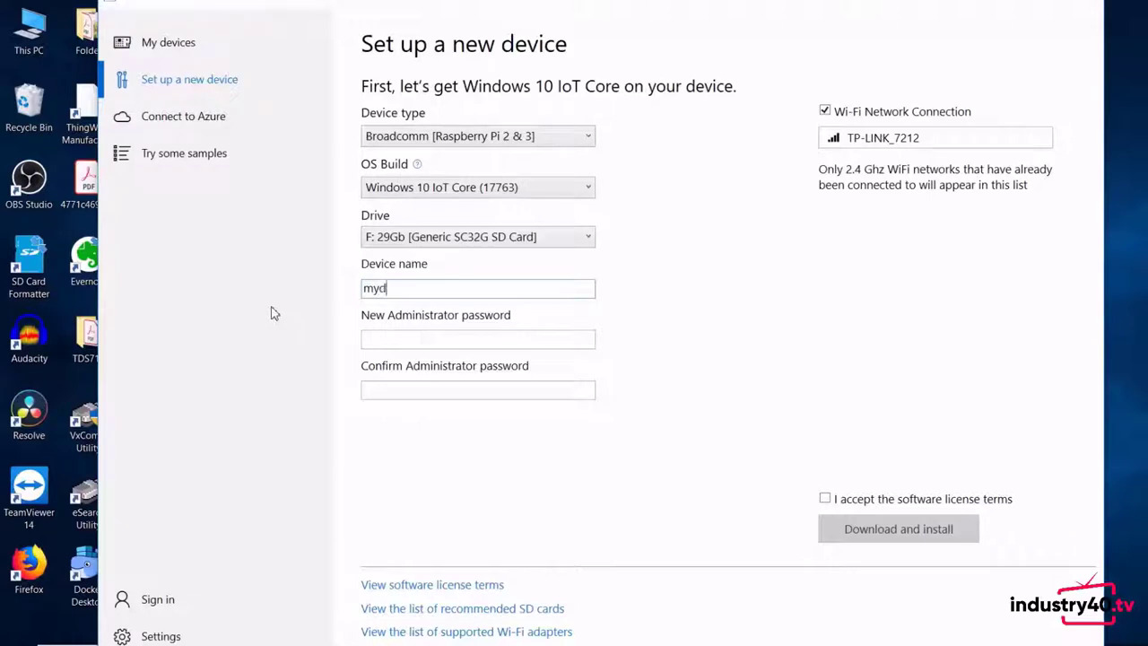
type("emopi")
left_click(436, 340)
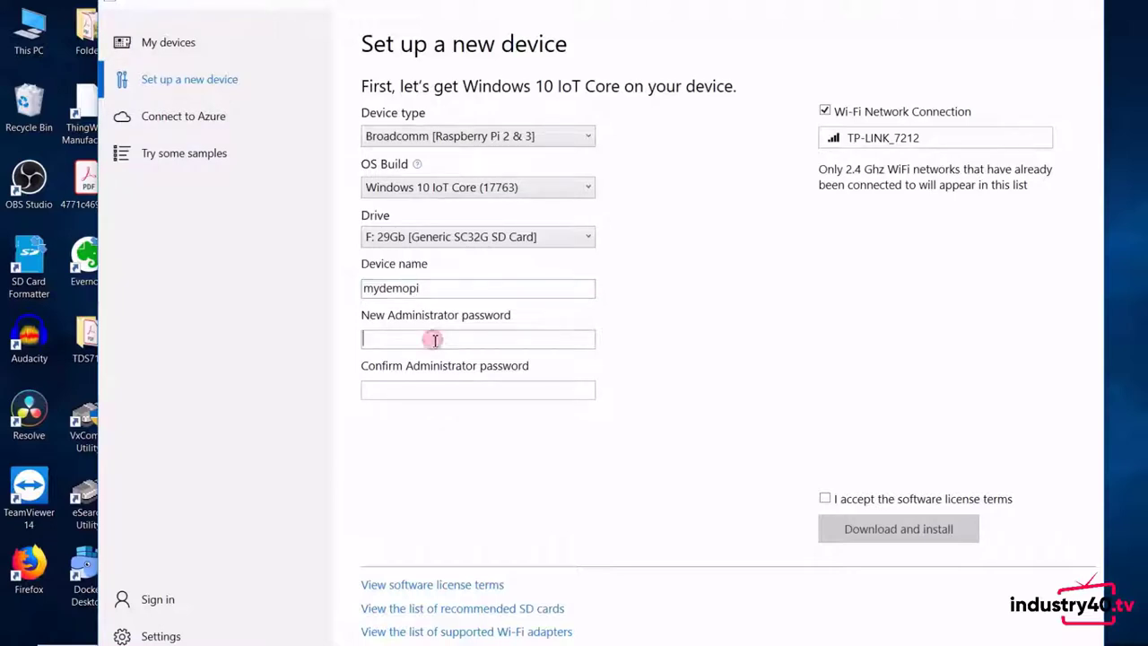
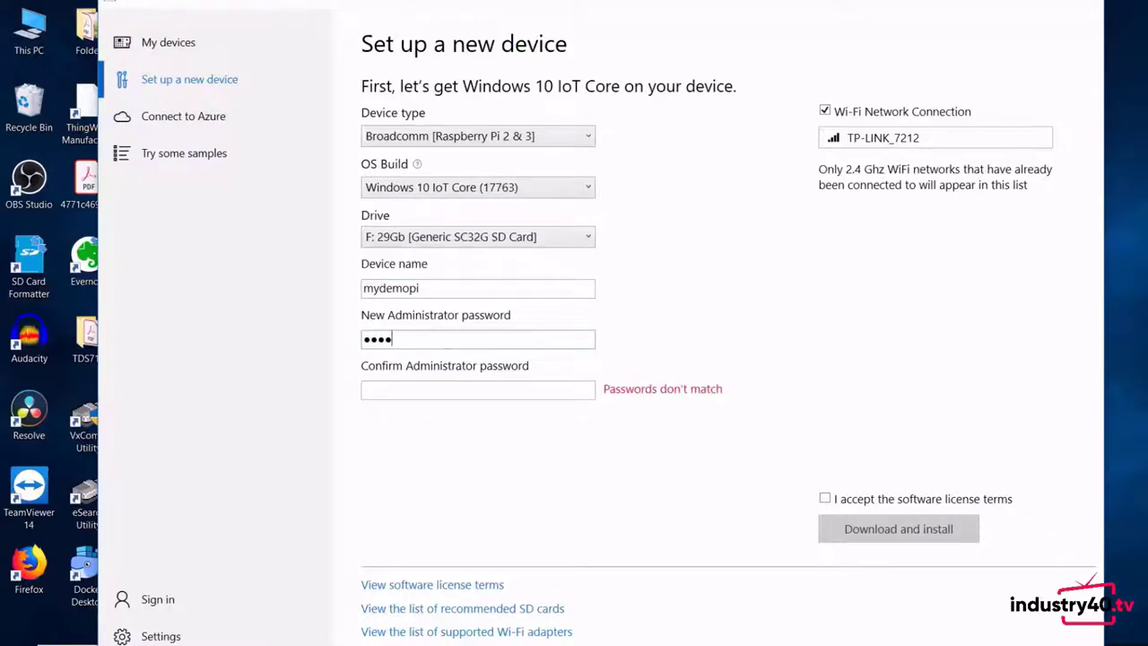
left_click(465, 386)
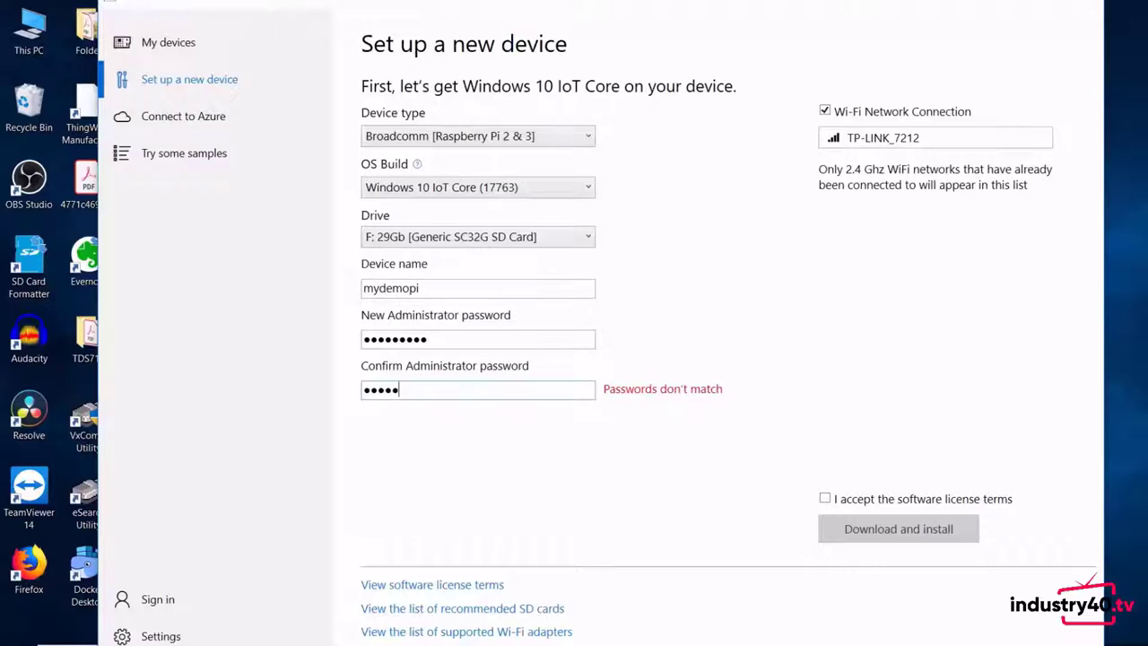
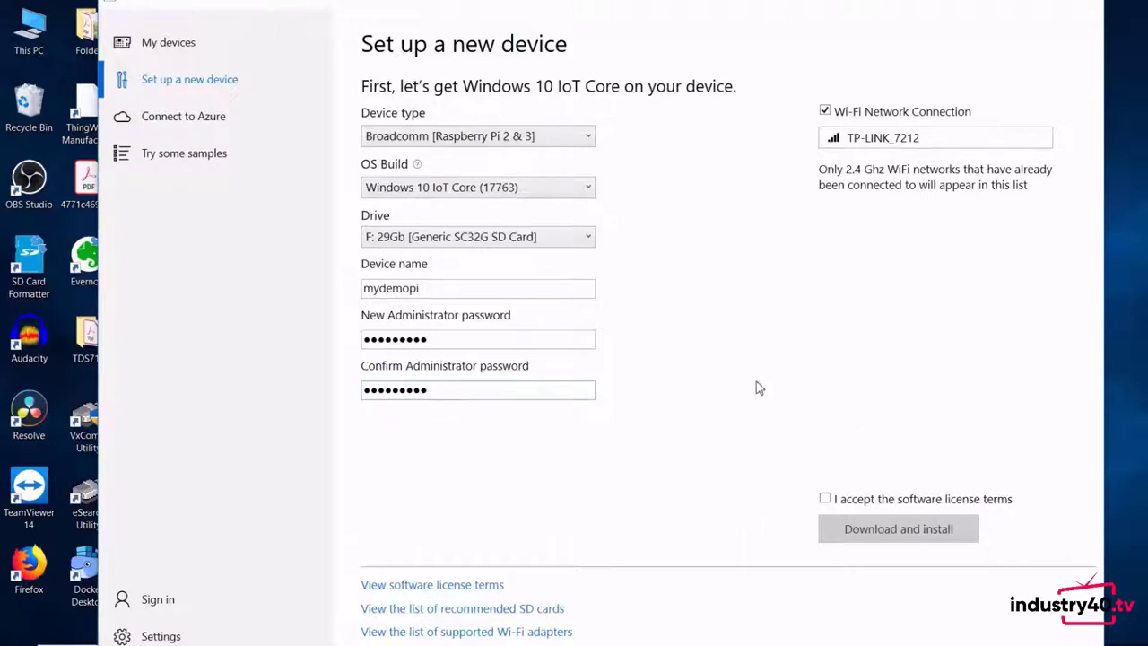
left_click(824, 499)
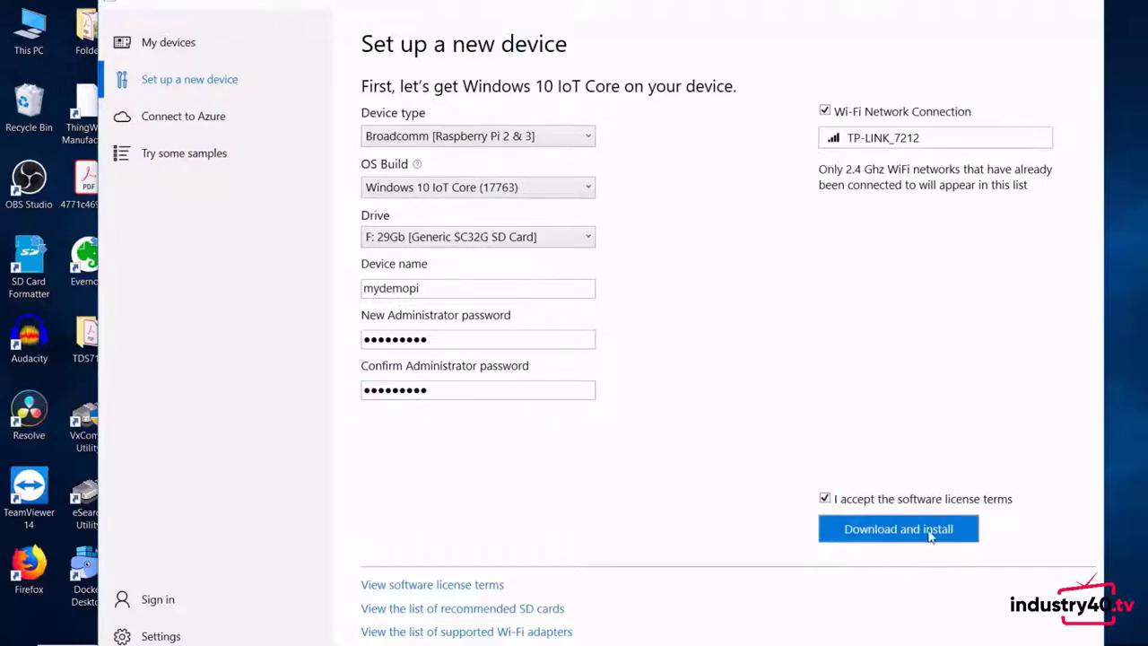
Download and flash IoT Core build 17763 onto the 29Gb SD card, confirming the erase.
left_click(897, 528)
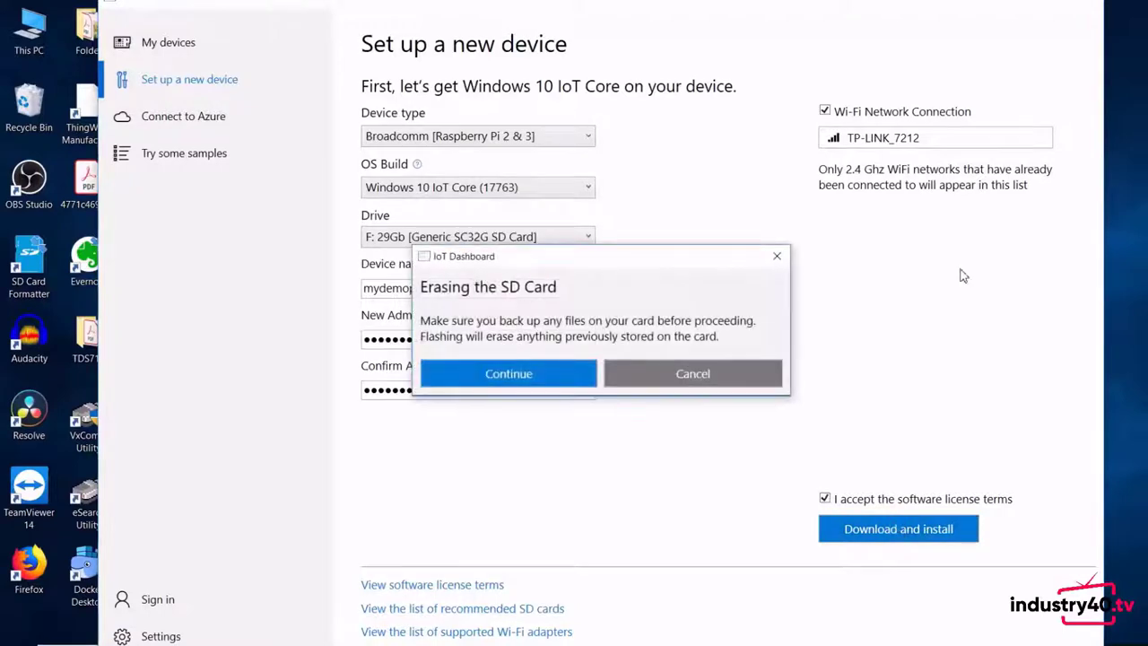
left_click(520, 381)
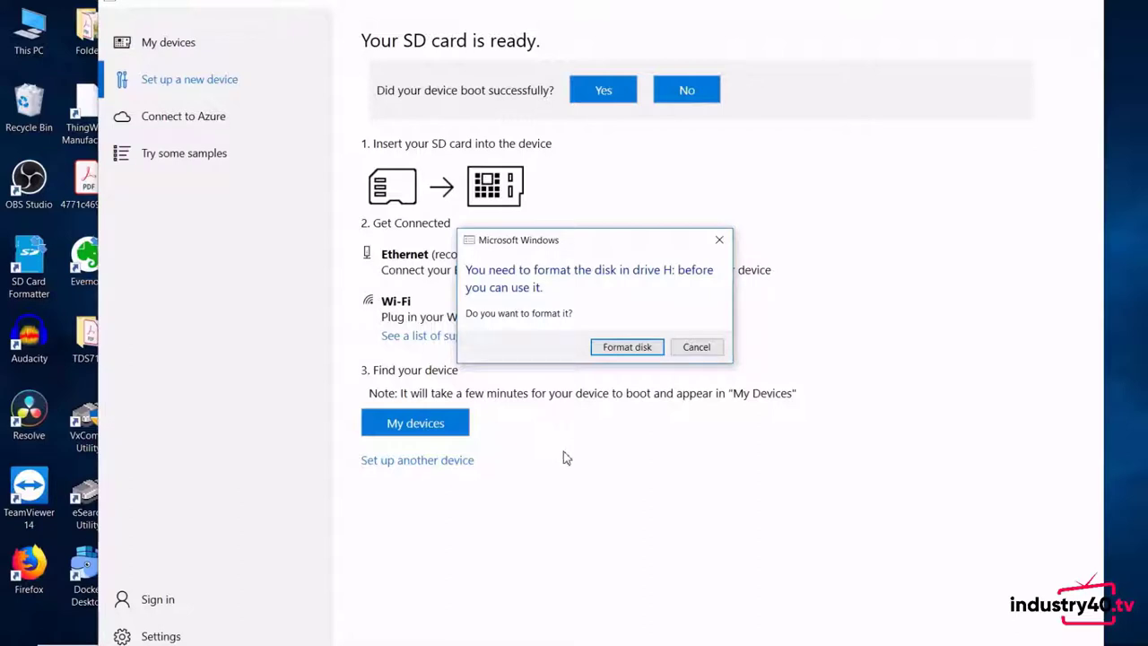
Decline the Windows prompt to format the freshly flashed drive H:.
left_click(709, 350)
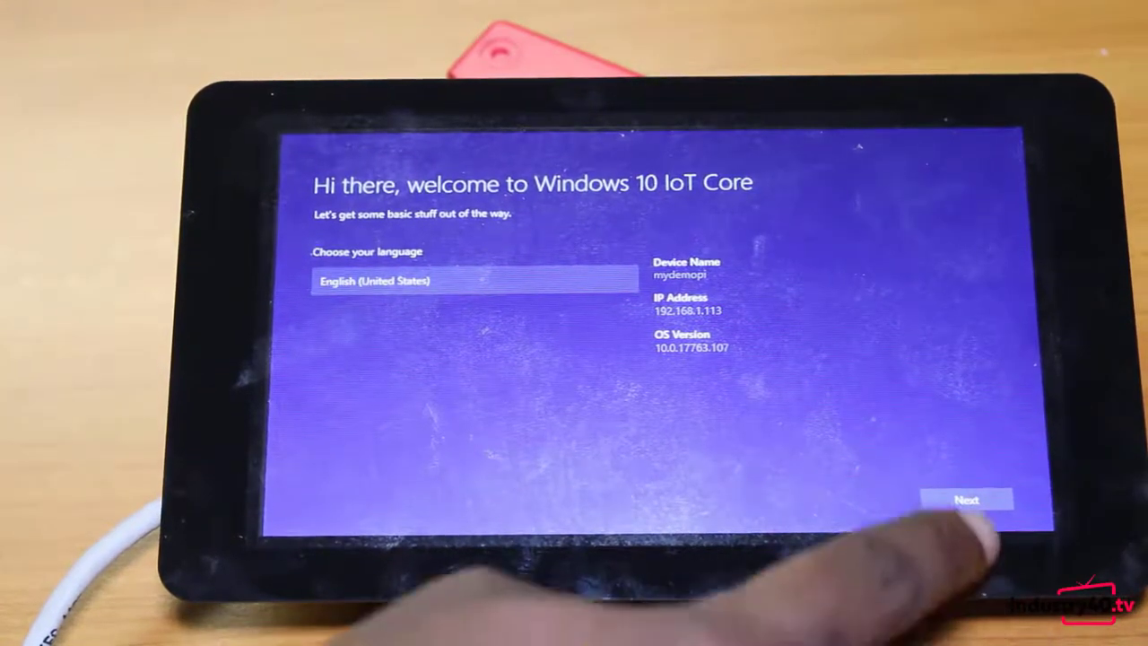
Keep English (United States), pass the diagnostic data page, and accept the privacy settings.
left_click(967, 500)
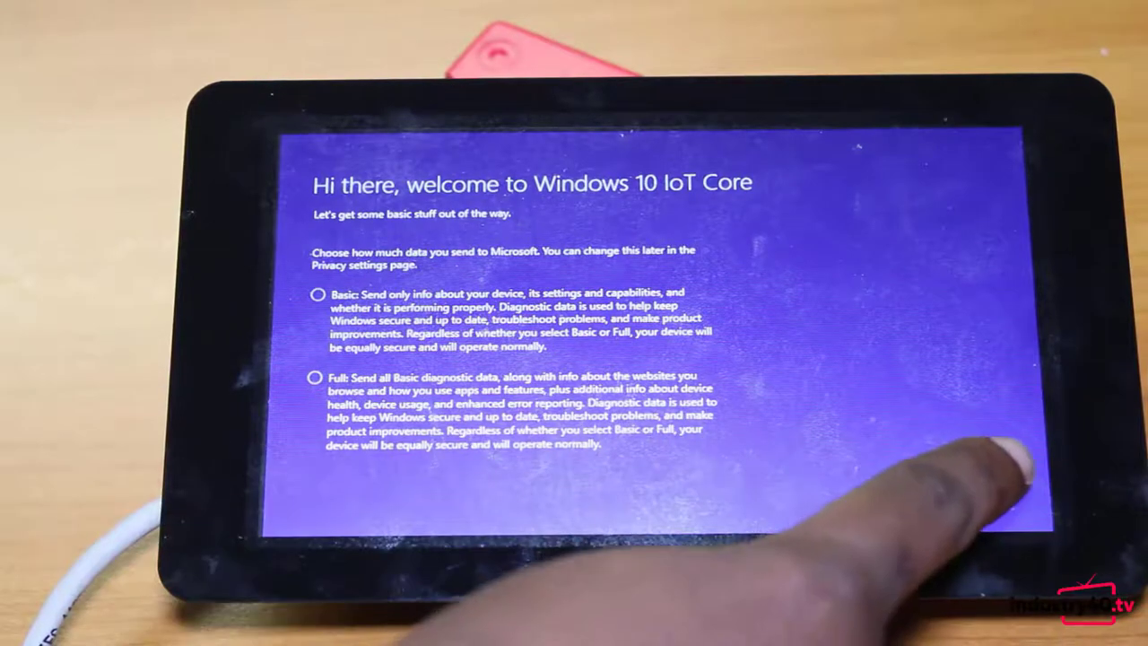
left_click(966, 500)
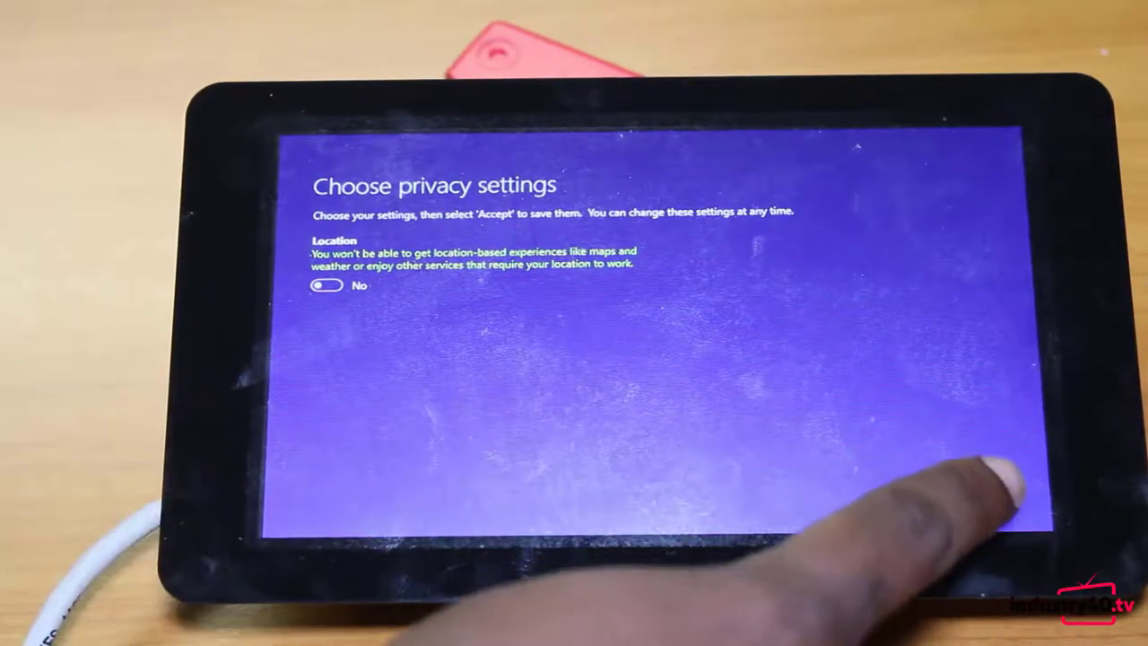
left_click(966, 498)
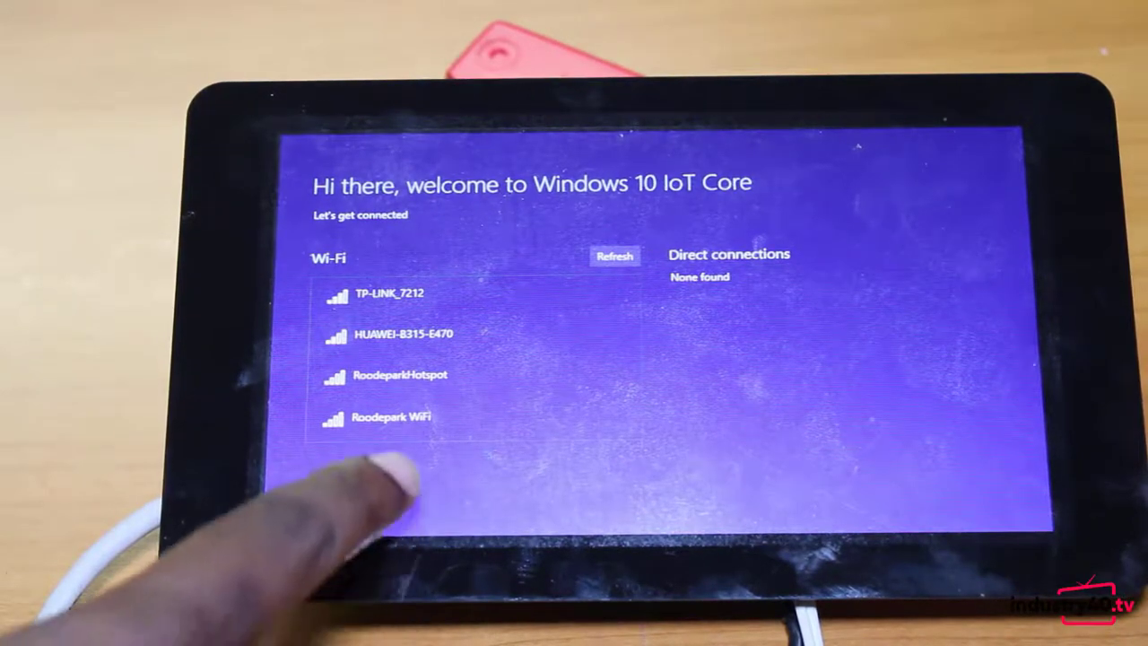
Skip the Wi-Fi connection step to finish device setup.
left_click(321, 505)
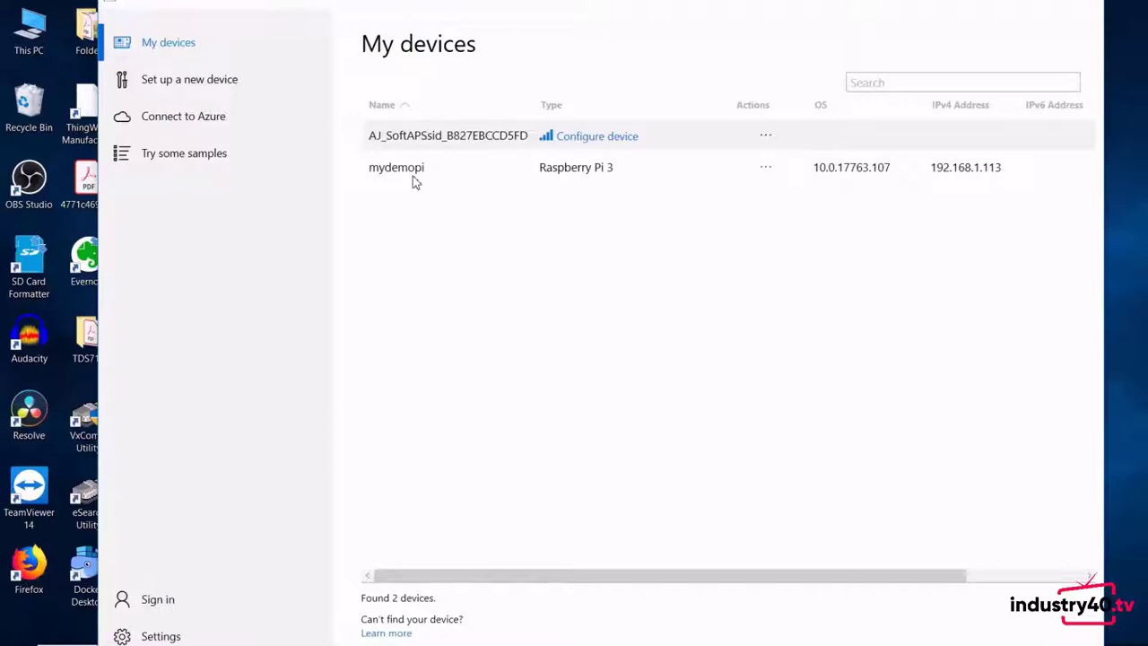
Open mydemopi (192.168.1.113) in Device Portal from the My devices list.
left_click(551, 177)
right_click(556, 174)
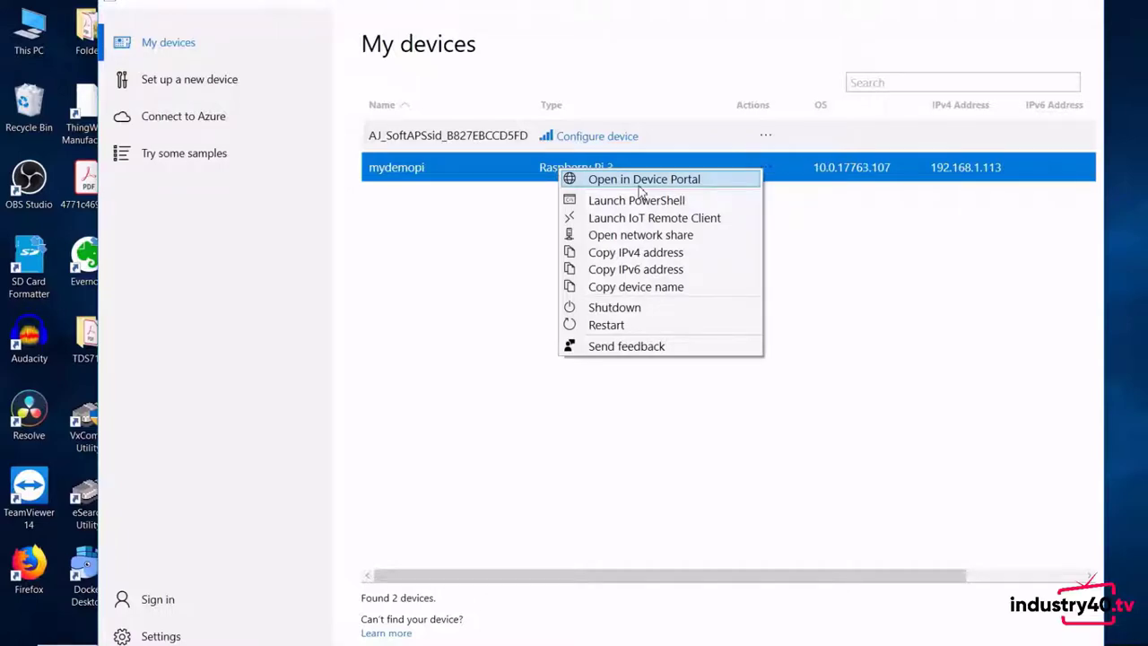
left_click(639, 182)
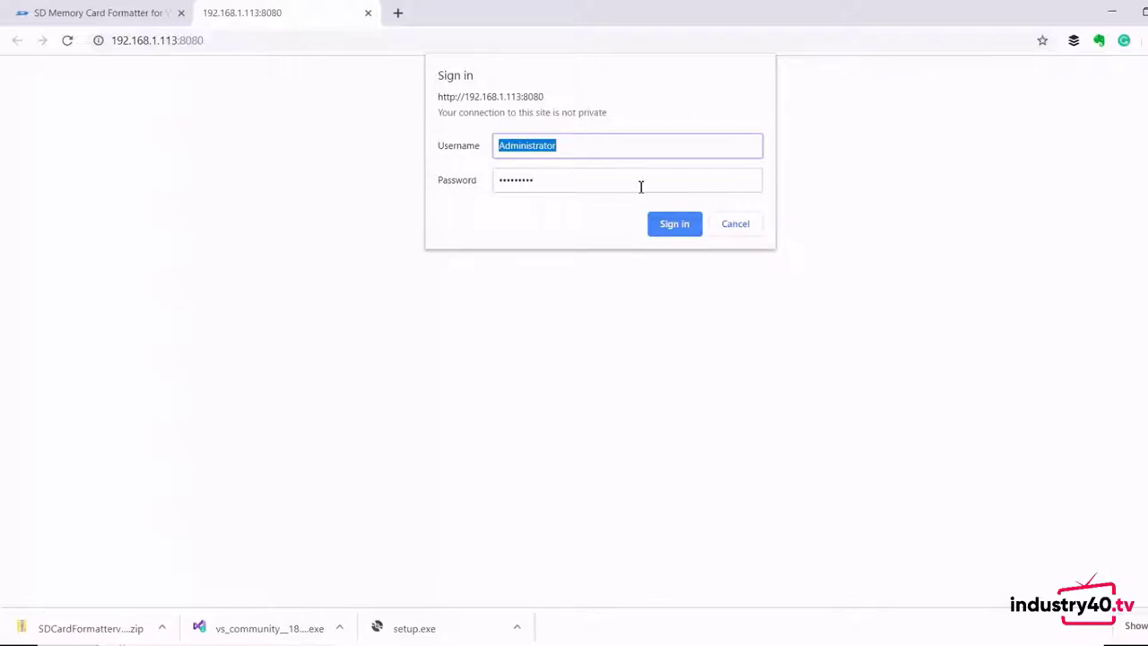
Sign in to the mydemopi portal with the prefilled Administrator credentials.
left_click(667, 227)
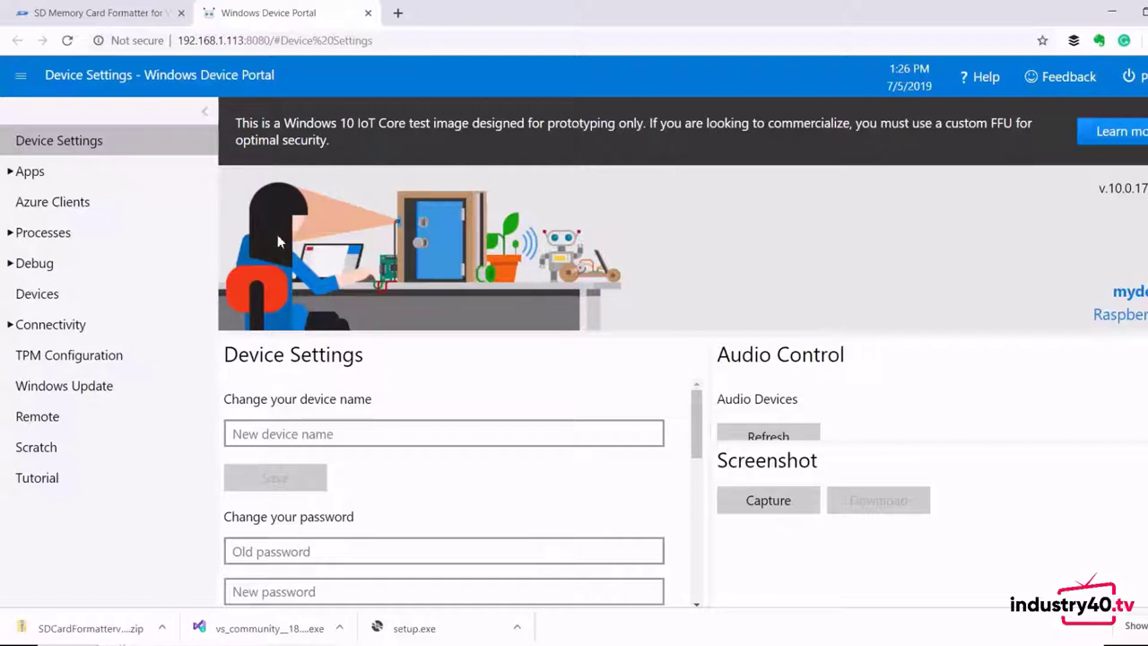
Open Apps manager, make IOTCoreDefaultApplication the startup app, and view then dismiss Connect's actions.
left_click(10, 172)
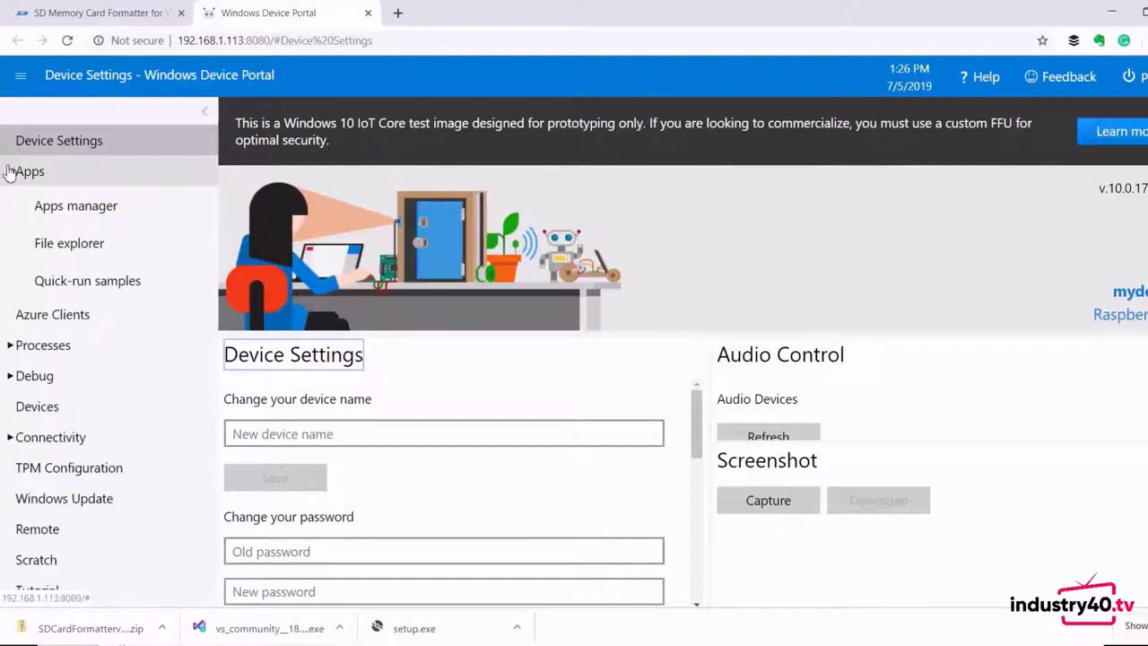
left_click(78, 221)
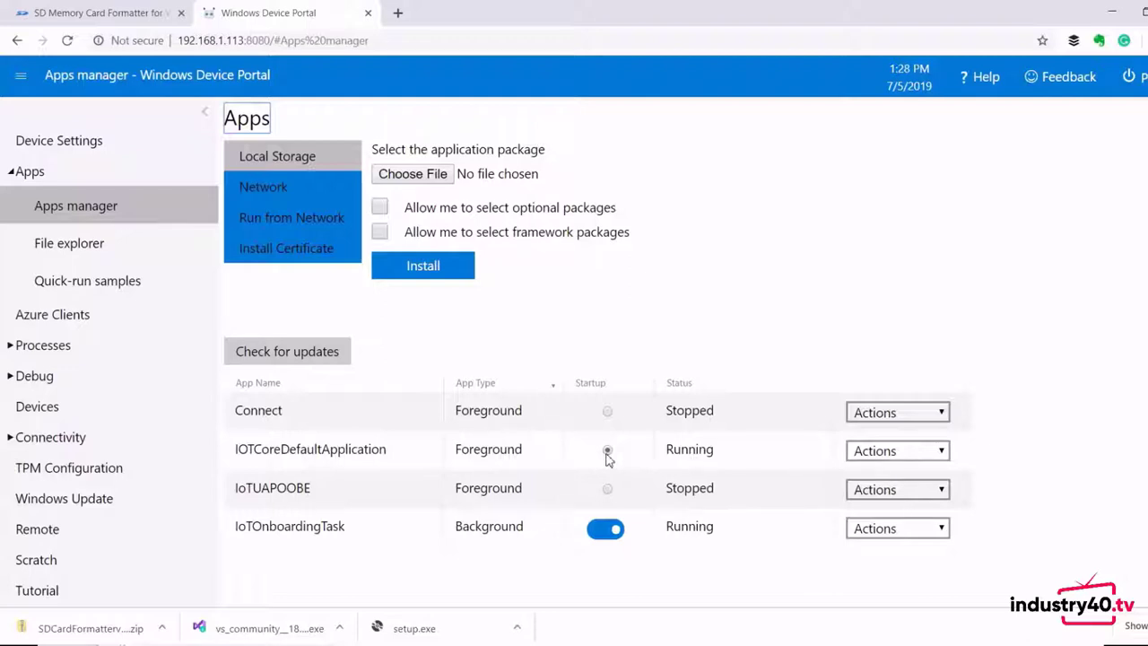
left_click(608, 453)
left_click(938, 413)
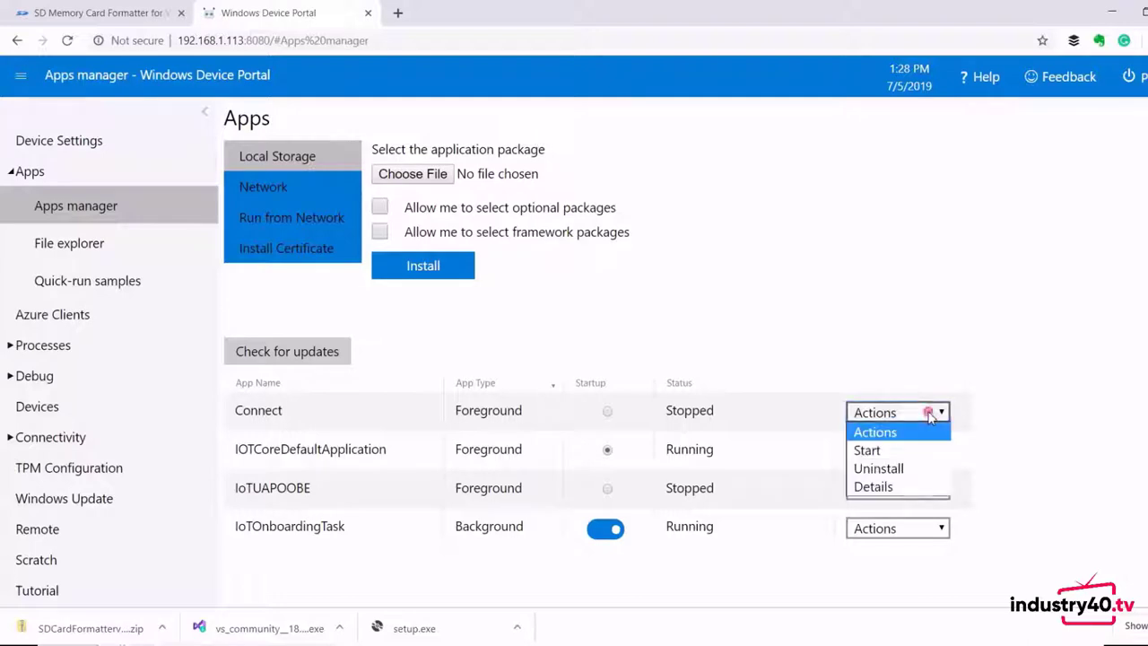
left_click(892, 449)
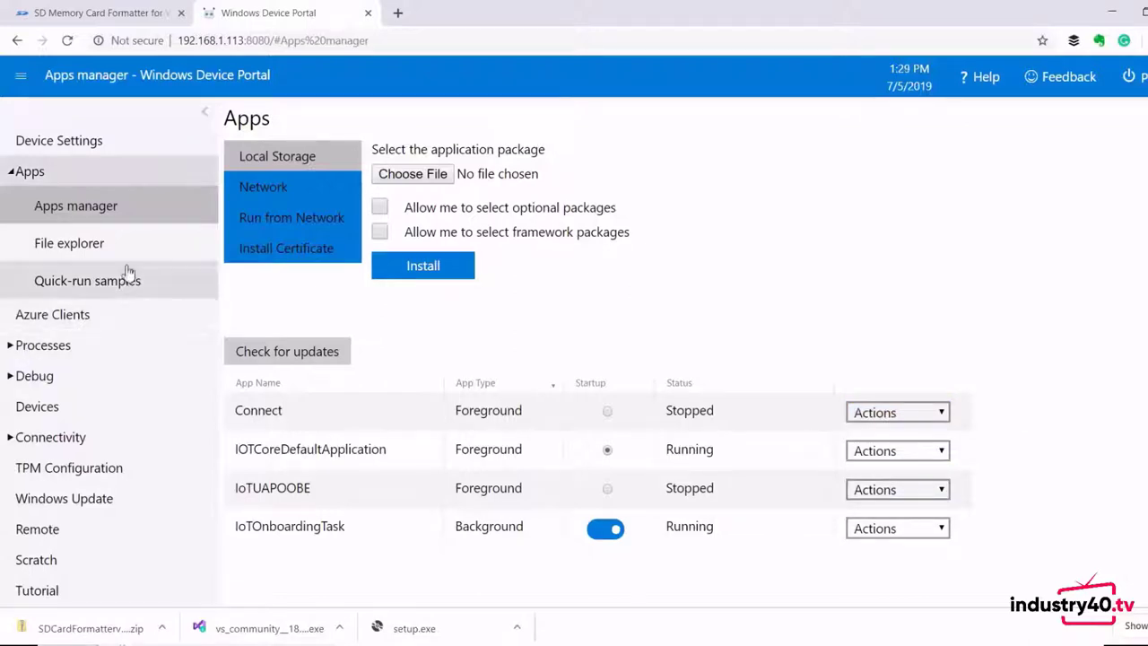
View the device's User Folders in File explorer, then the Quick-run samples page.
left_click(70, 245)
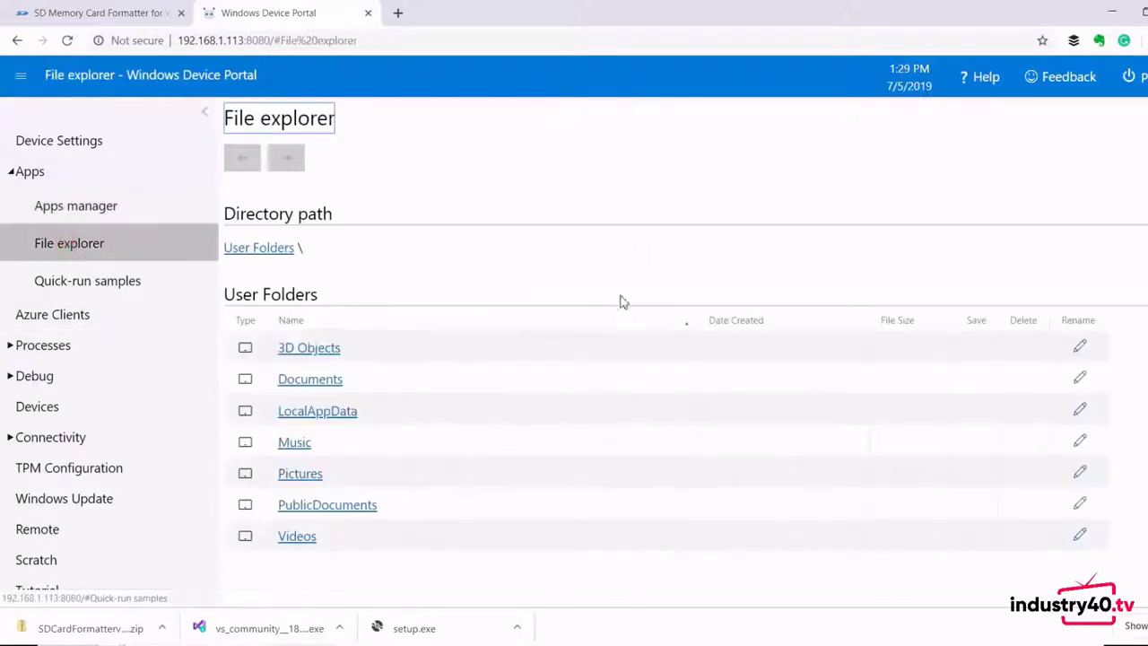
left_click(94, 283)
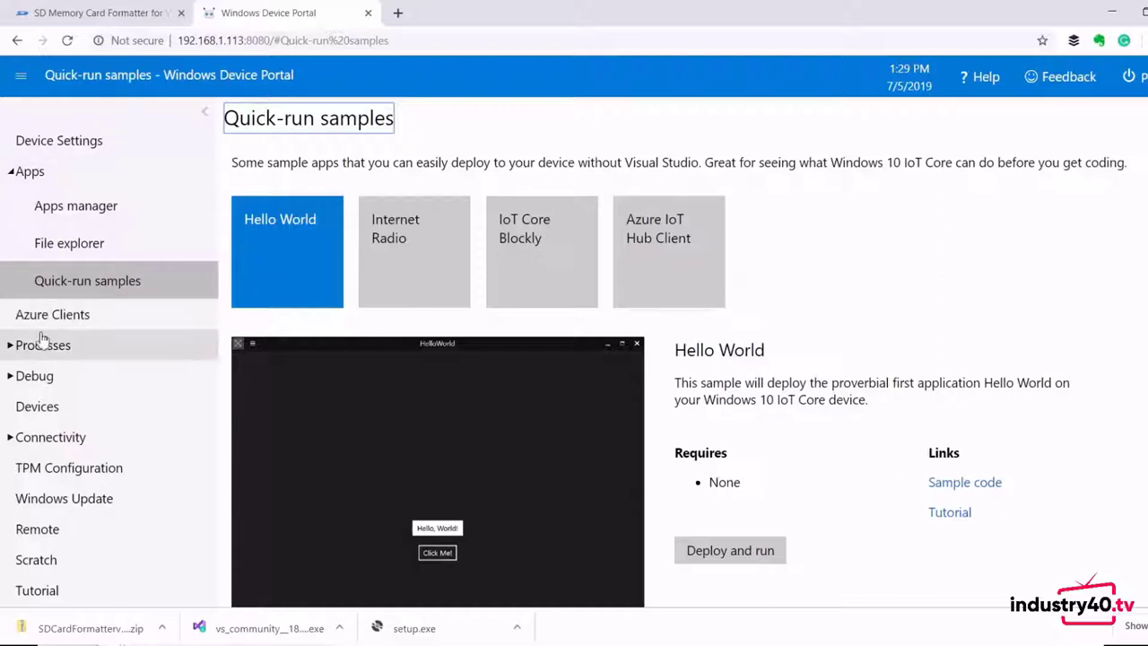
Open the Performance graphs, glance at the Bluetooth page, then return to Performance.
left_click(12, 344)
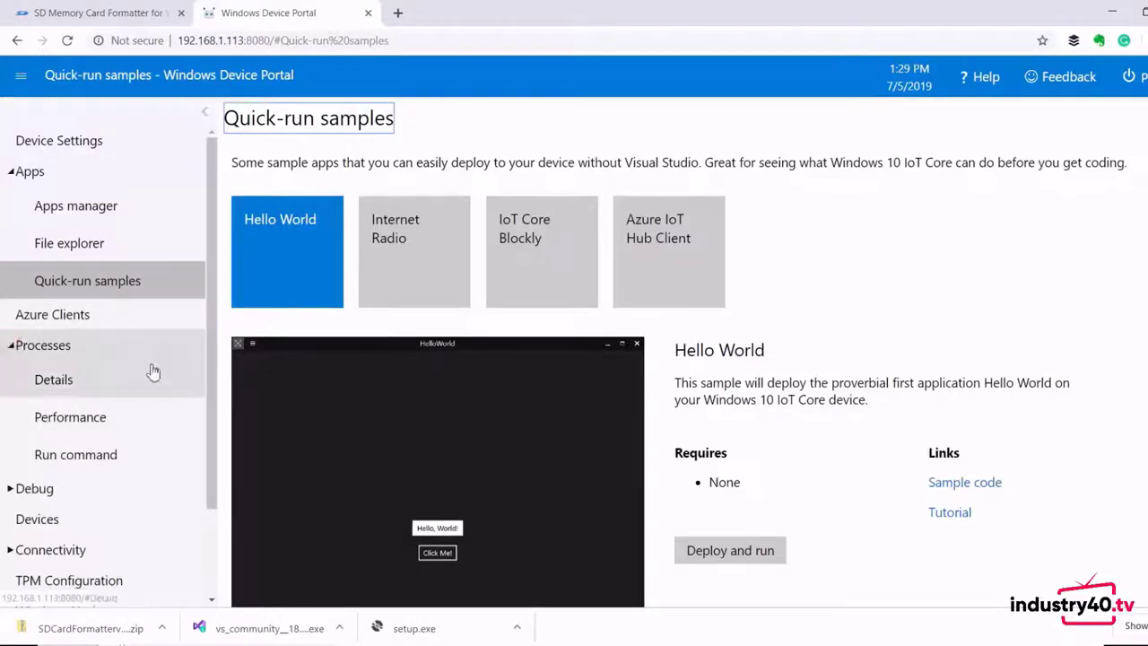
left_click(96, 419)
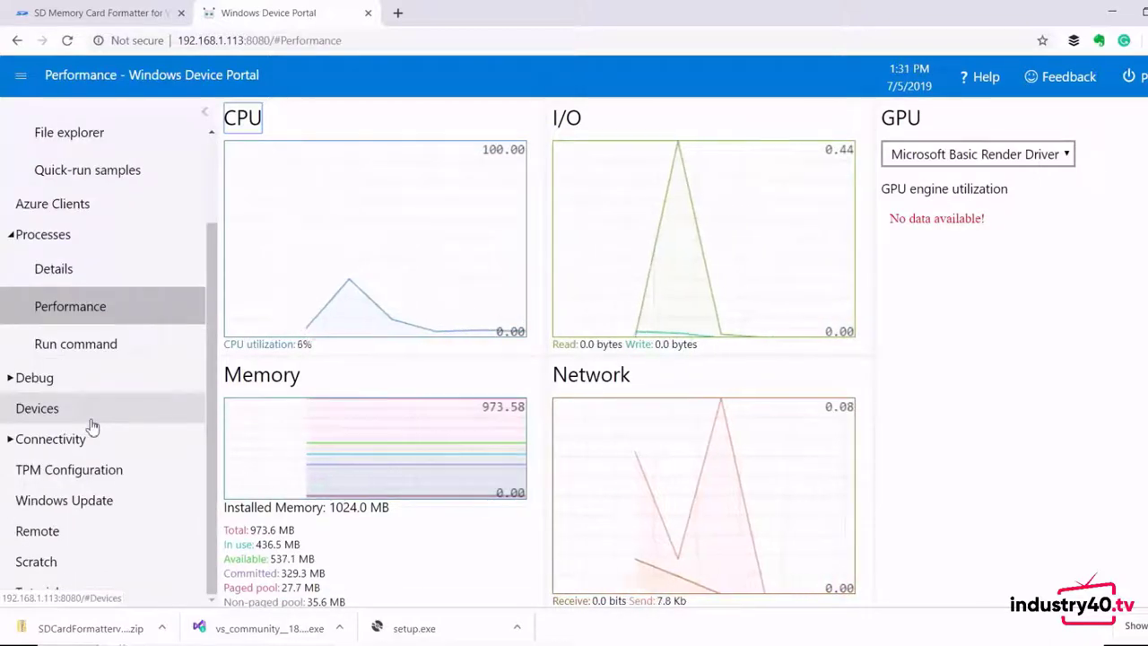
left_click(11, 440)
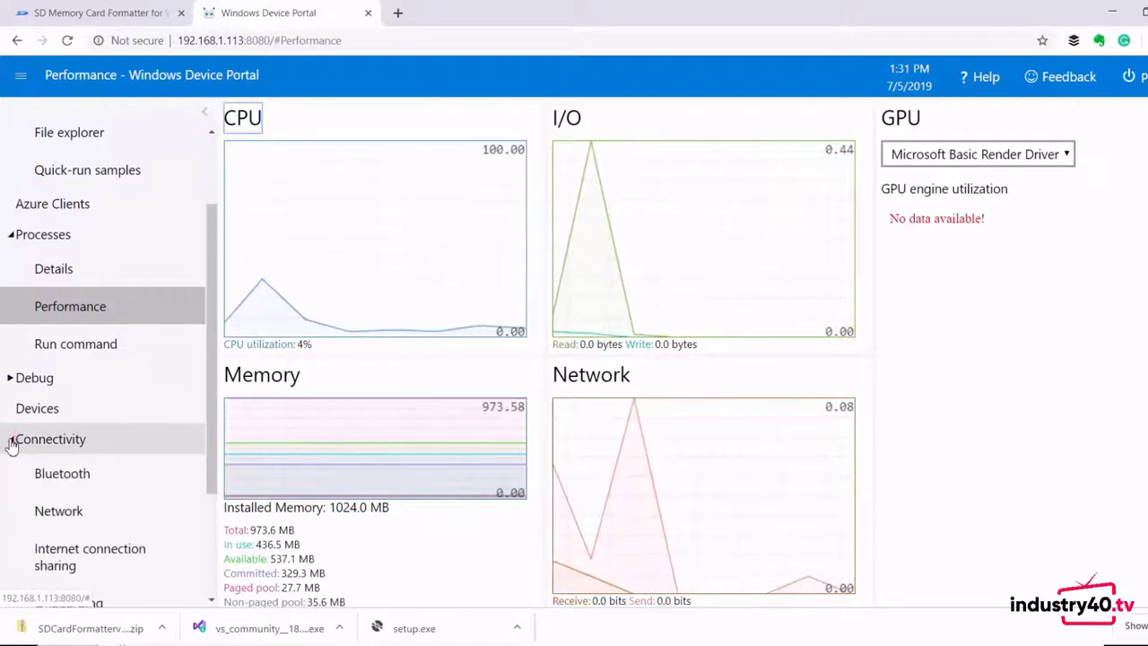
scroll(180, 448, "down", 1)
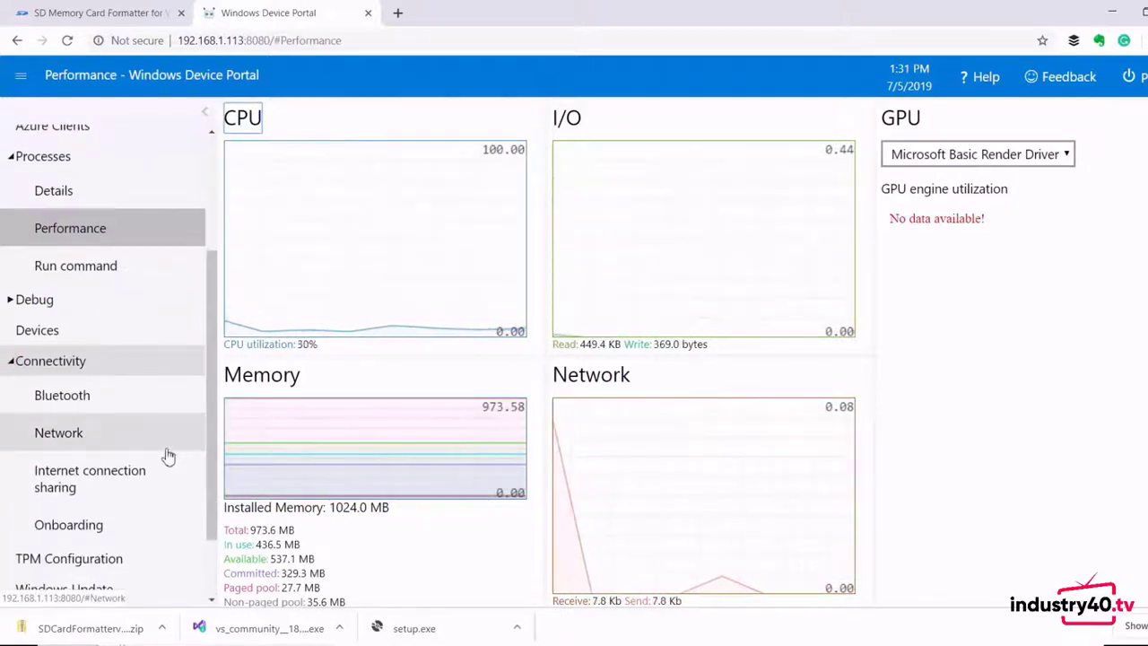
left_click(70, 396)
left_click(77, 411)
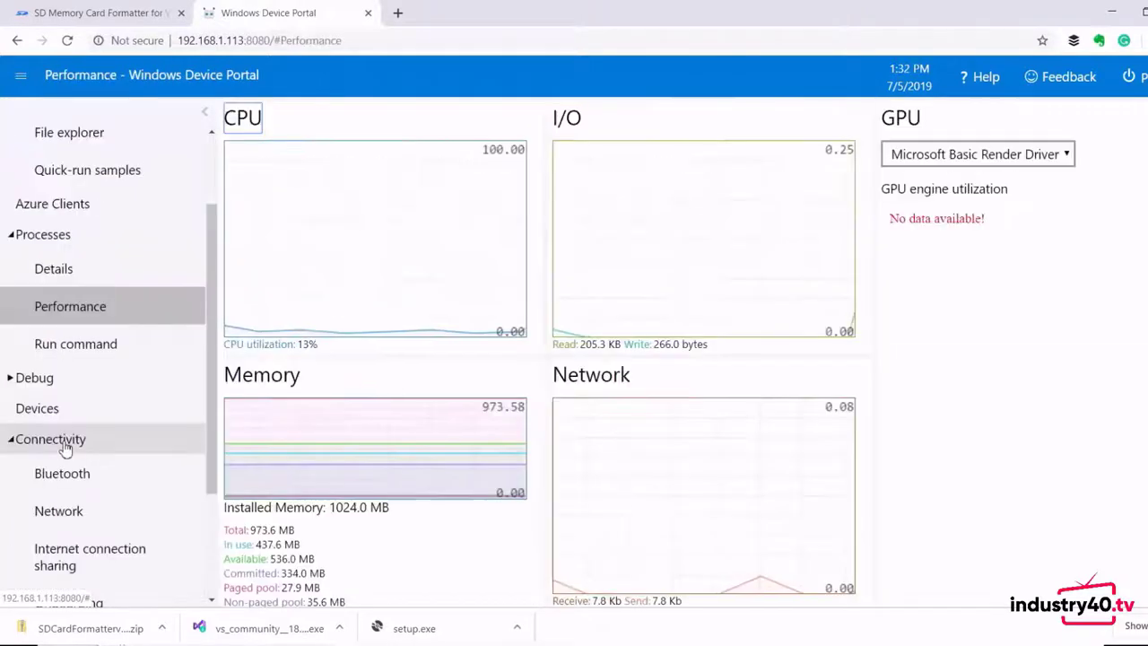
Check the Bluetooth radios page, then view the four nearby Wi-Fi networks and the device's IP configuration.
left_click(60, 484)
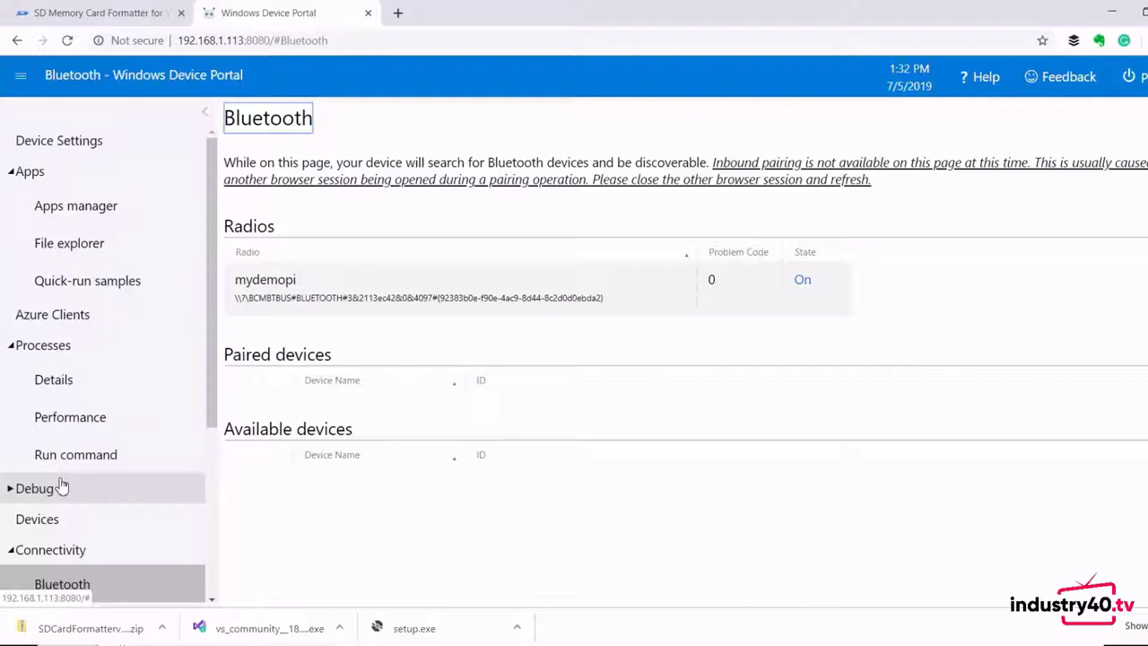
scroll(63, 488, "down", 2)
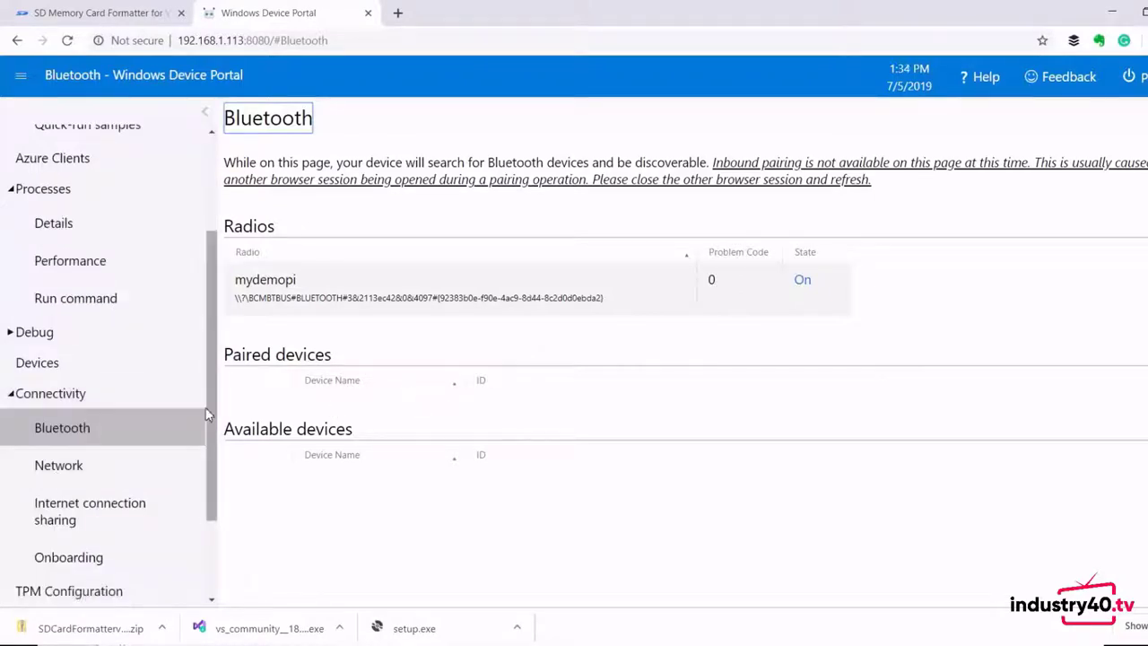
left_click(61, 471)
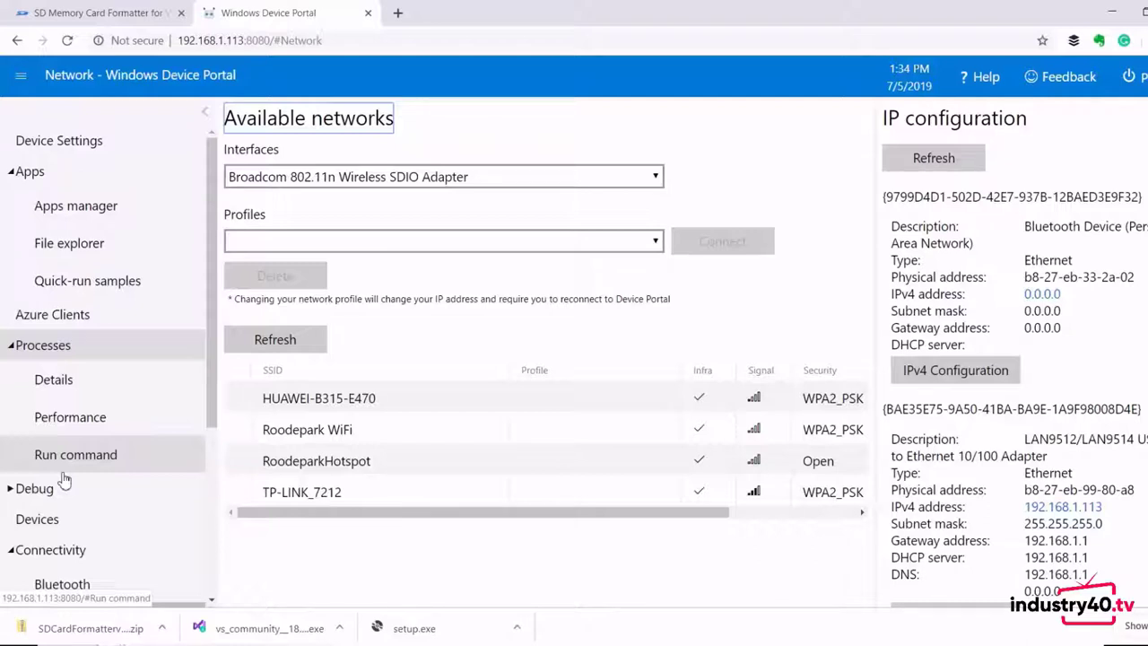
scroll(135, 493, "down", 3)
left_click(77, 499)
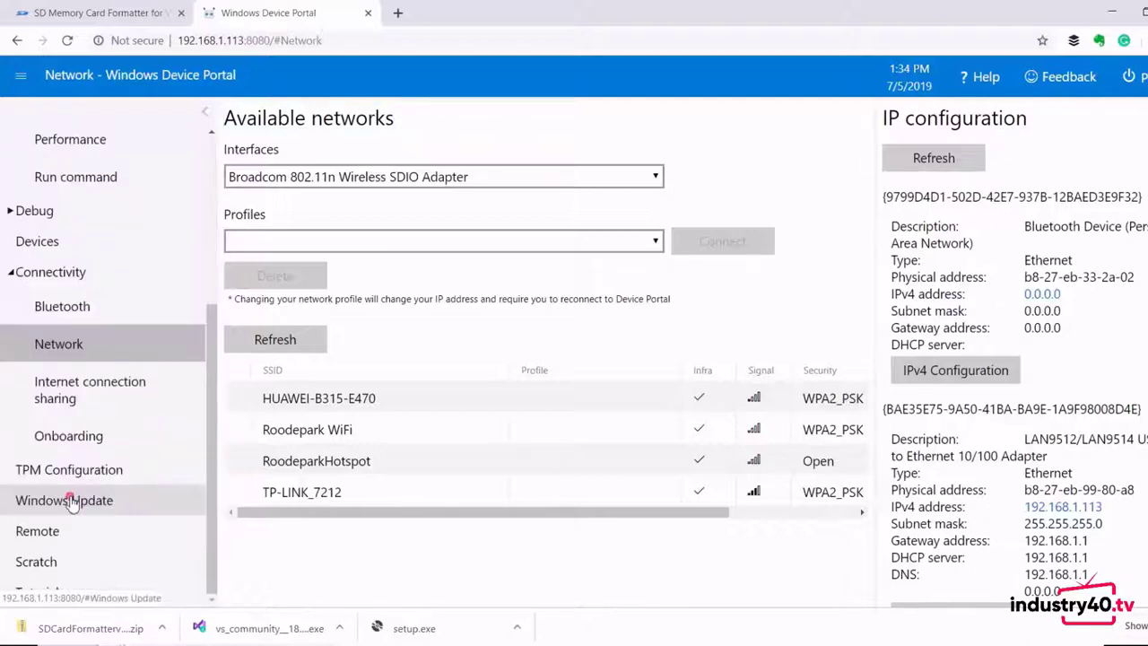
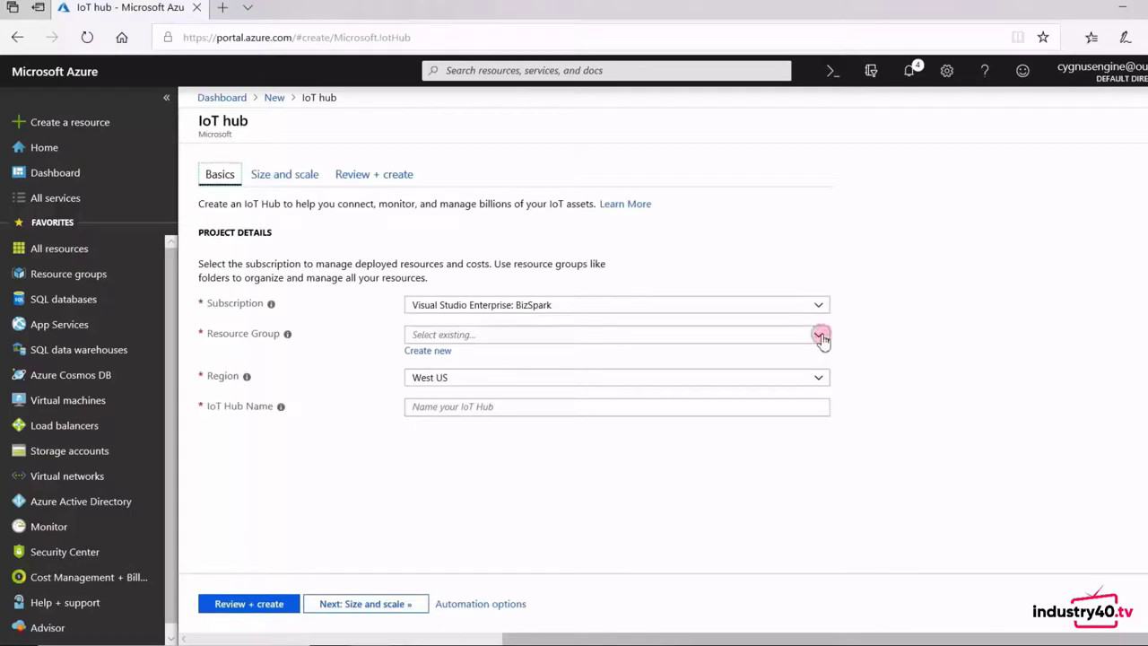
Create the IoT hub timeseriesiothub in demoresourcegroup through Review + create.
left_click(820, 338)
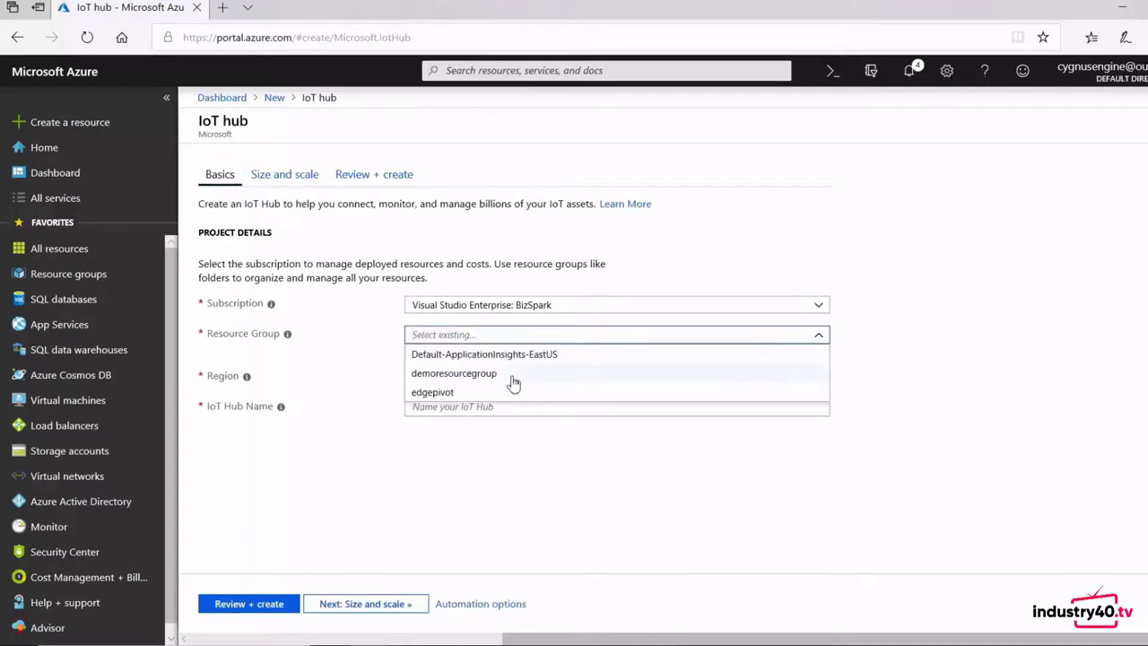
left_click(511, 371)
type("timeseriesiot")
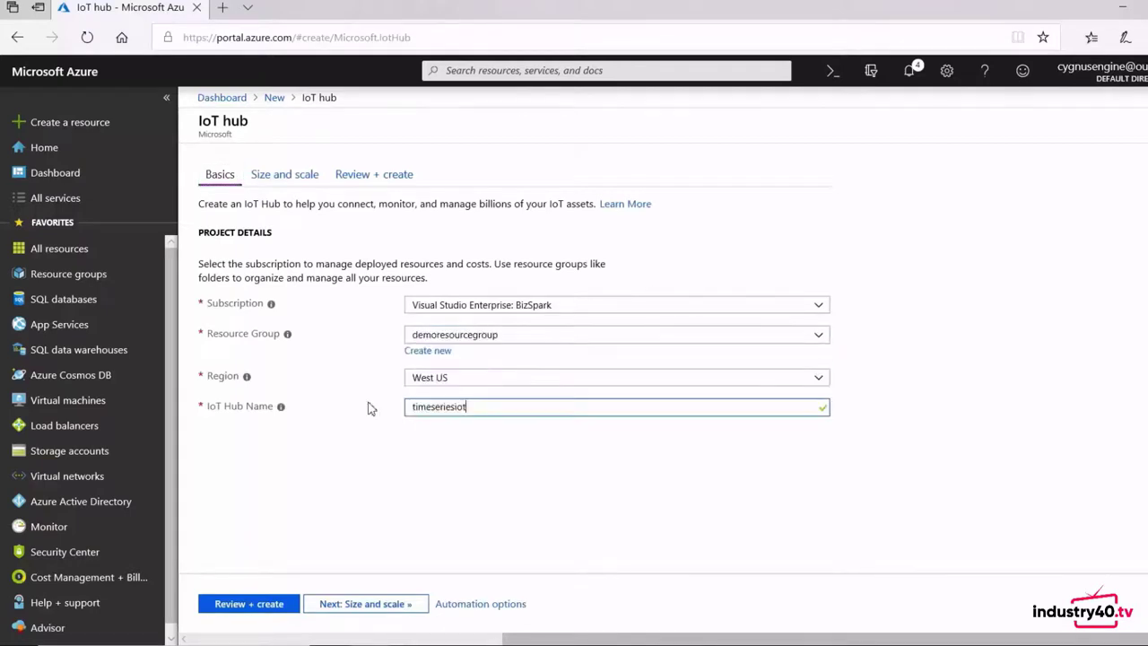
type("hub")
left_click(251, 605)
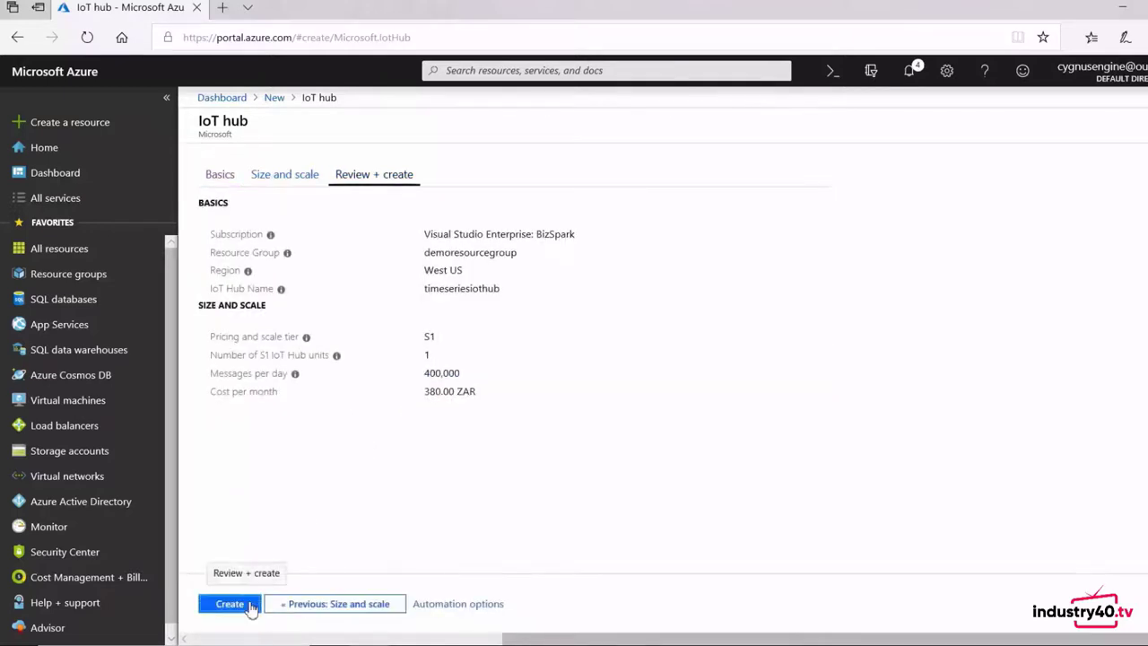
left_click(250, 606)
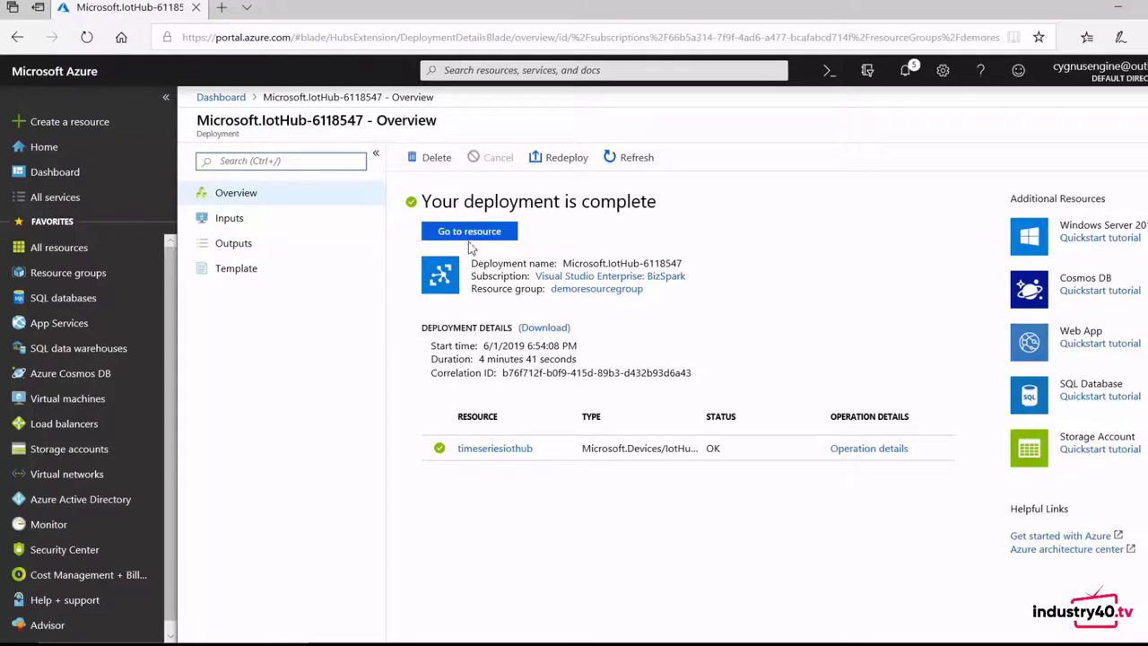
Add a timeseriesconsumer consumer group to the hub's built-in endpoints.
left_click(456, 235)
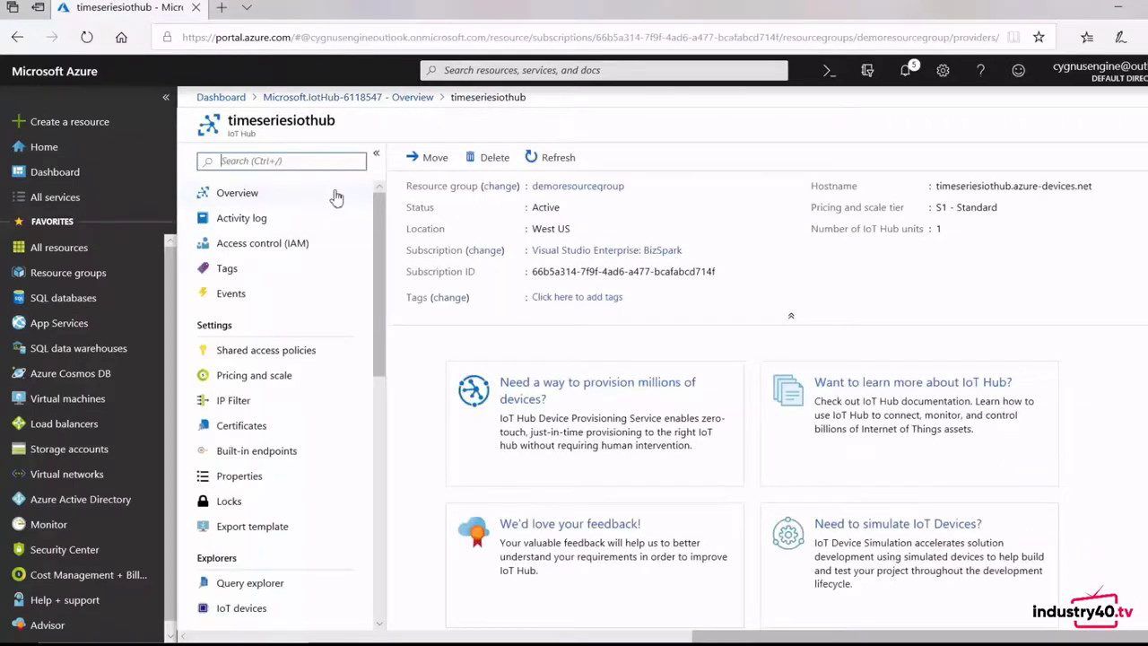
left_click(264, 456)
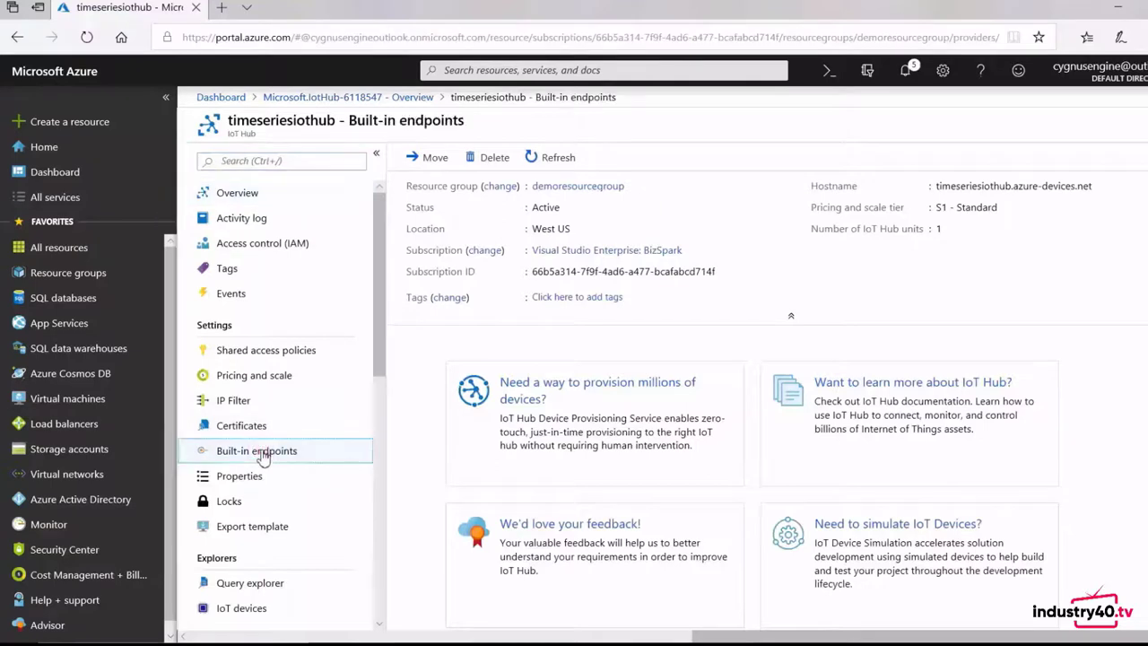
left_click(499, 490)
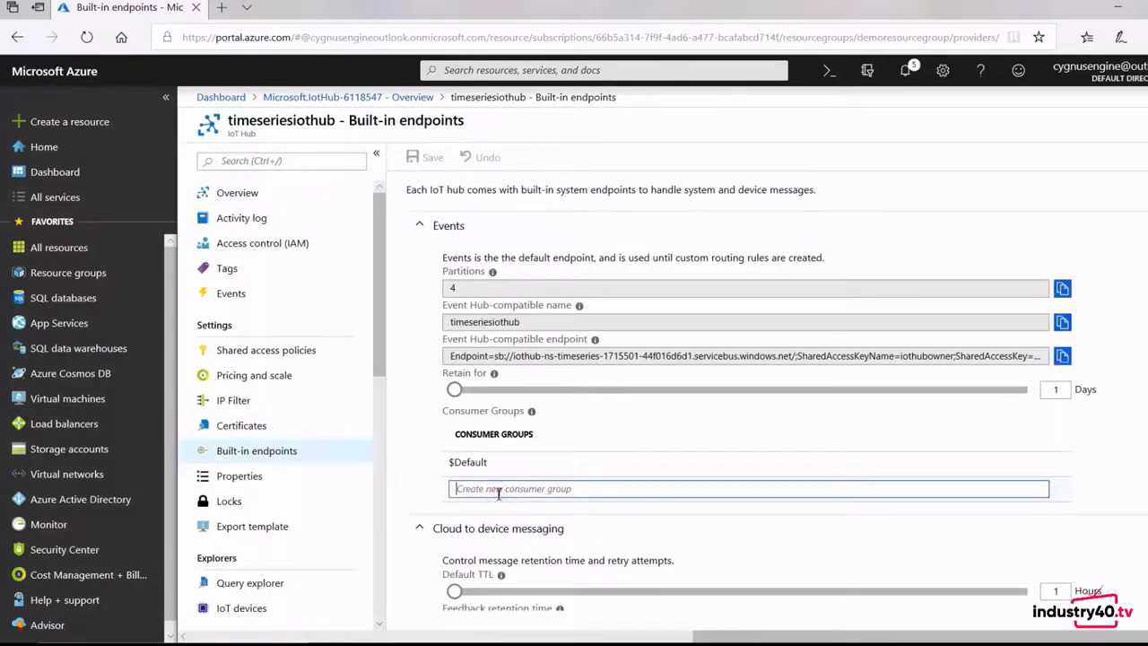
type("timeseriesconsu")
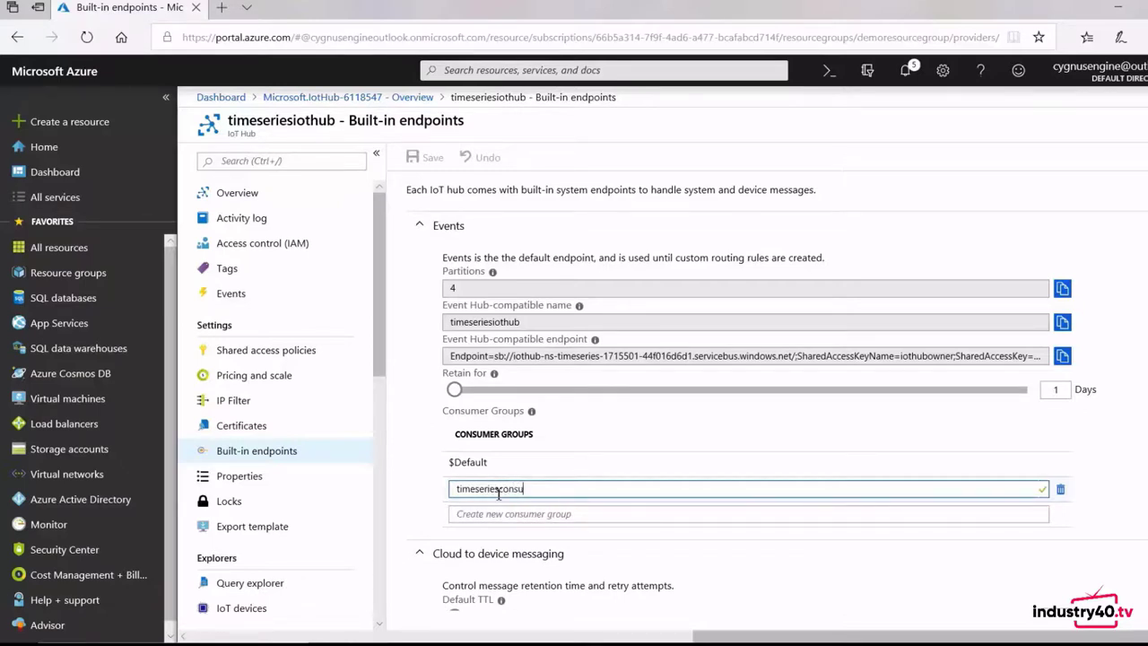
type("mer")
left_click(807, 560)
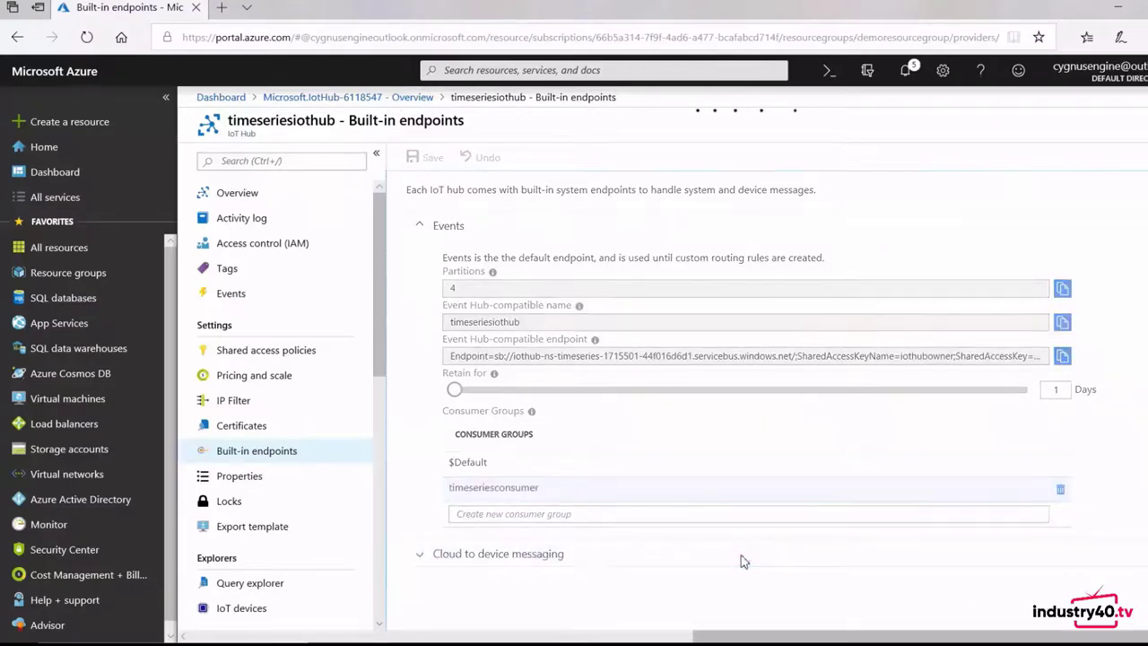
Check the permissions and keys of the iothubowner shared access policy.
left_click(602, 557)
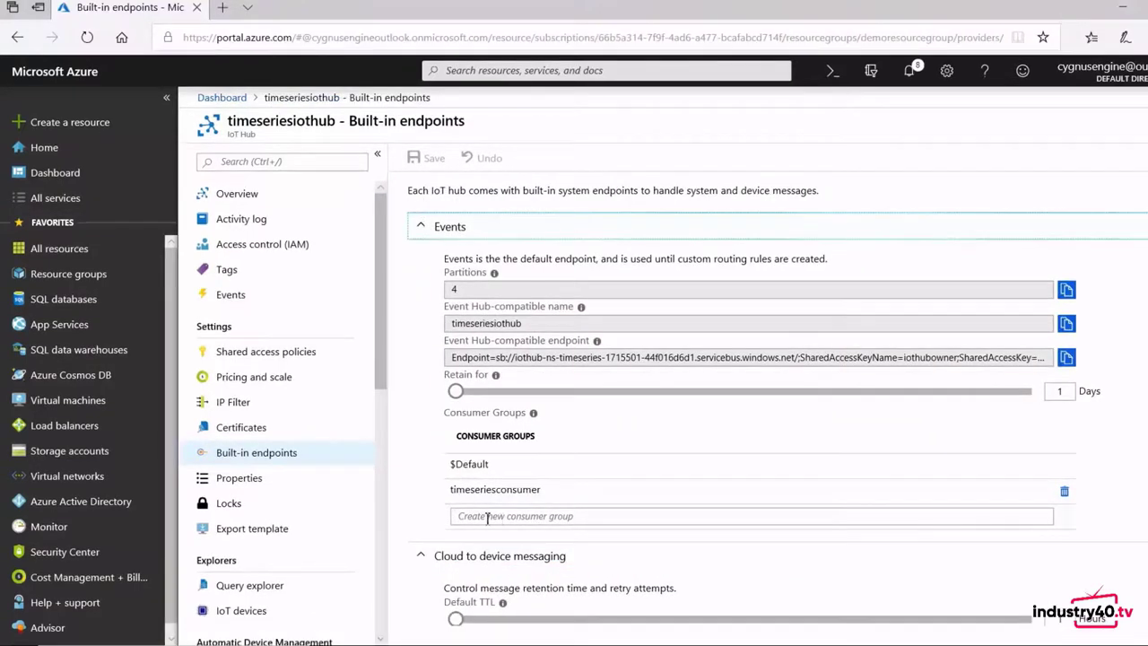
left_click(257, 355)
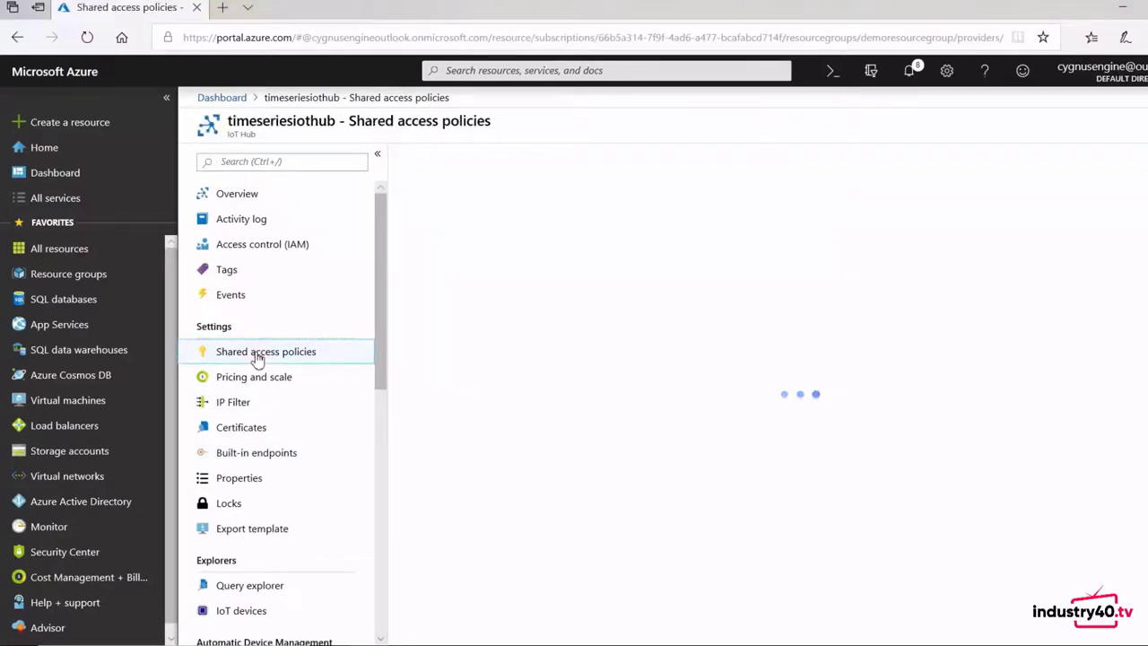
left_click(733, 336)
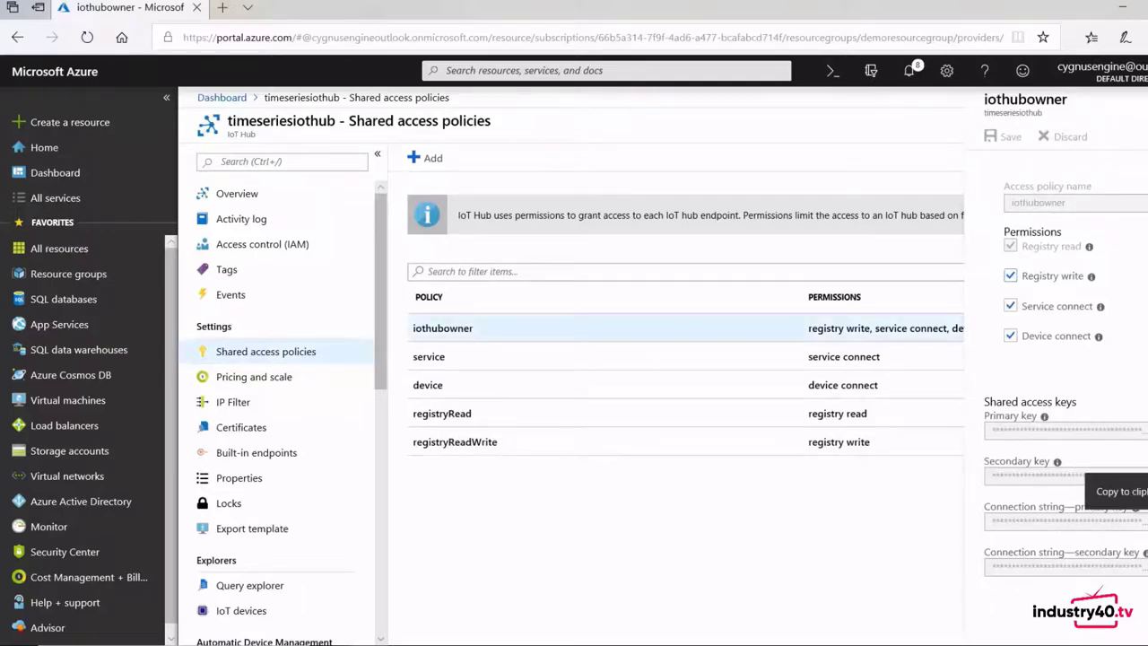
left_click(72, 120)
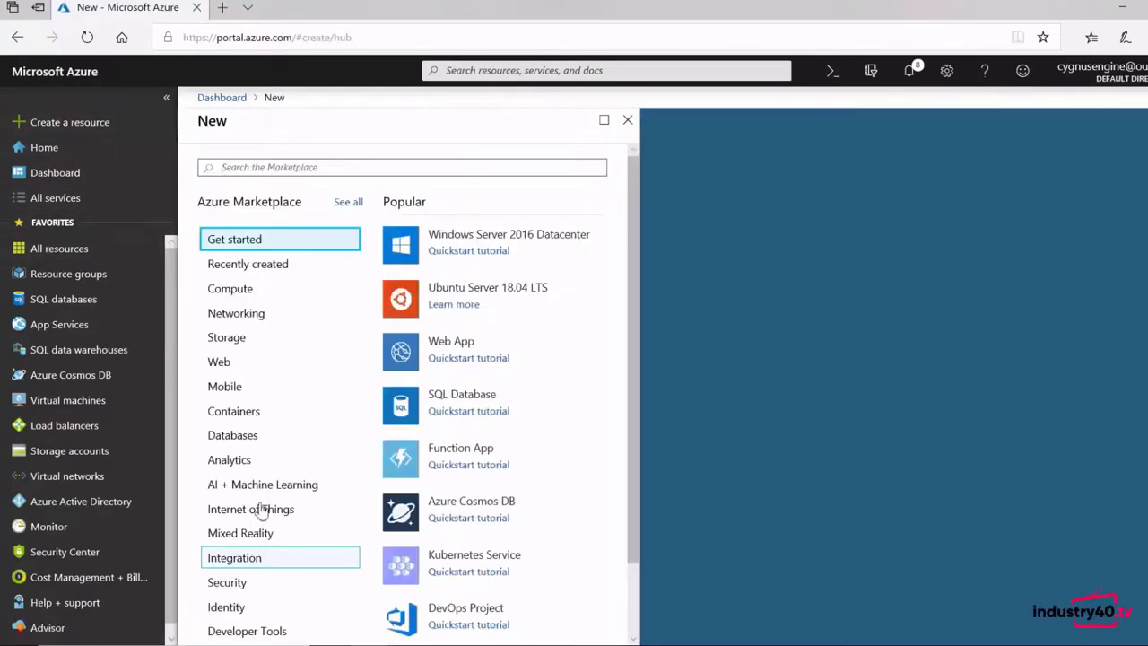
Start a Time Series Insights environment under Internet of Things and fill in its Basics.
left_click(262, 509)
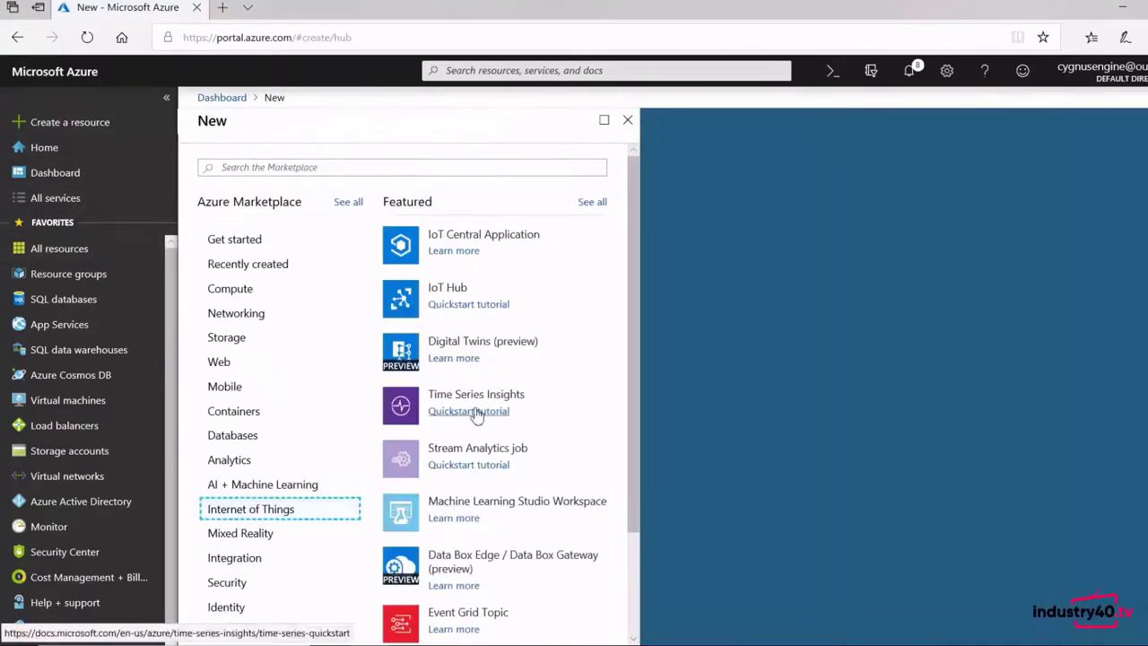
left_click(466, 397)
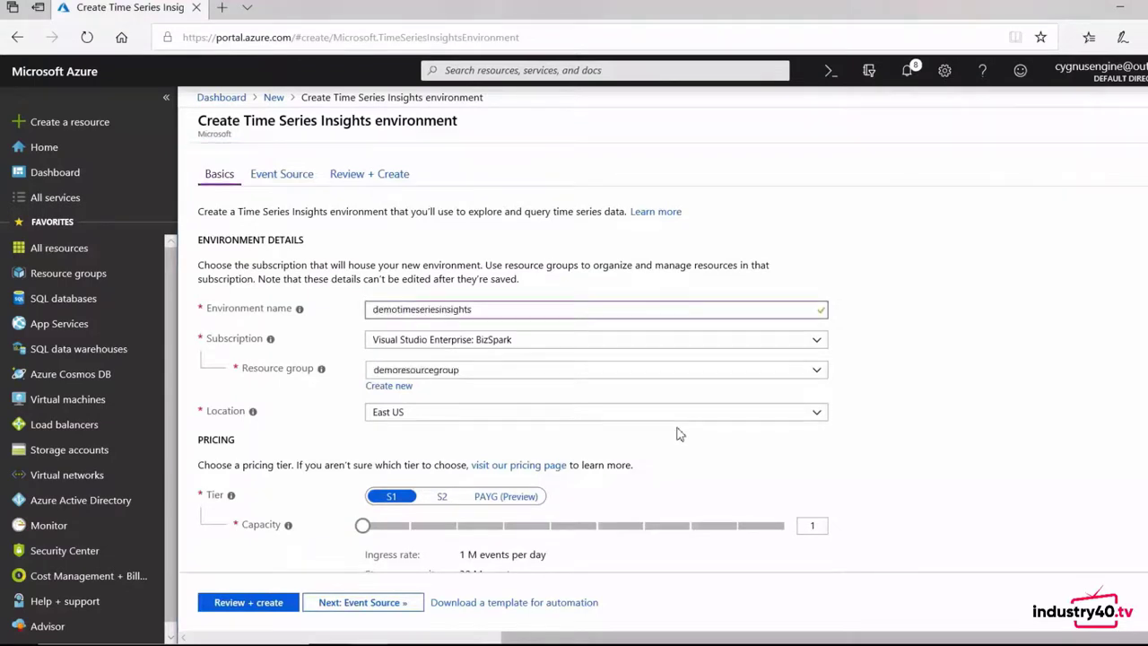
scroll(679, 431, "down", 1)
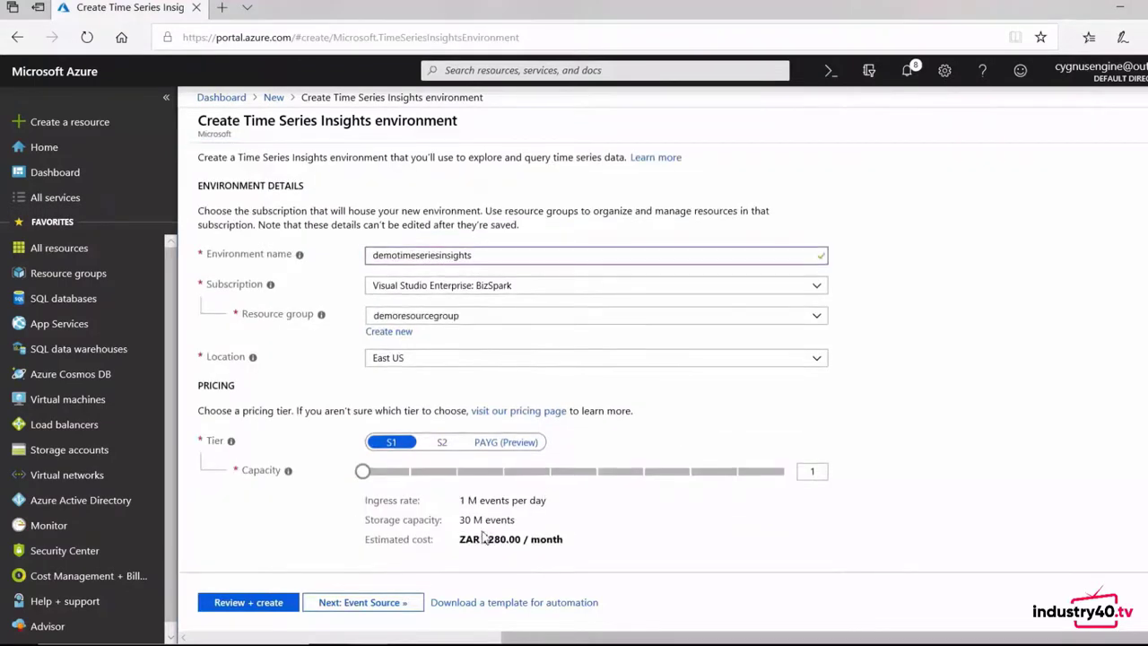
left_click(362, 609)
Set the event source to timeseriesiothub with iothubowner and timeseriesconsumer, then create the environment.
type("timeserieseventsource")
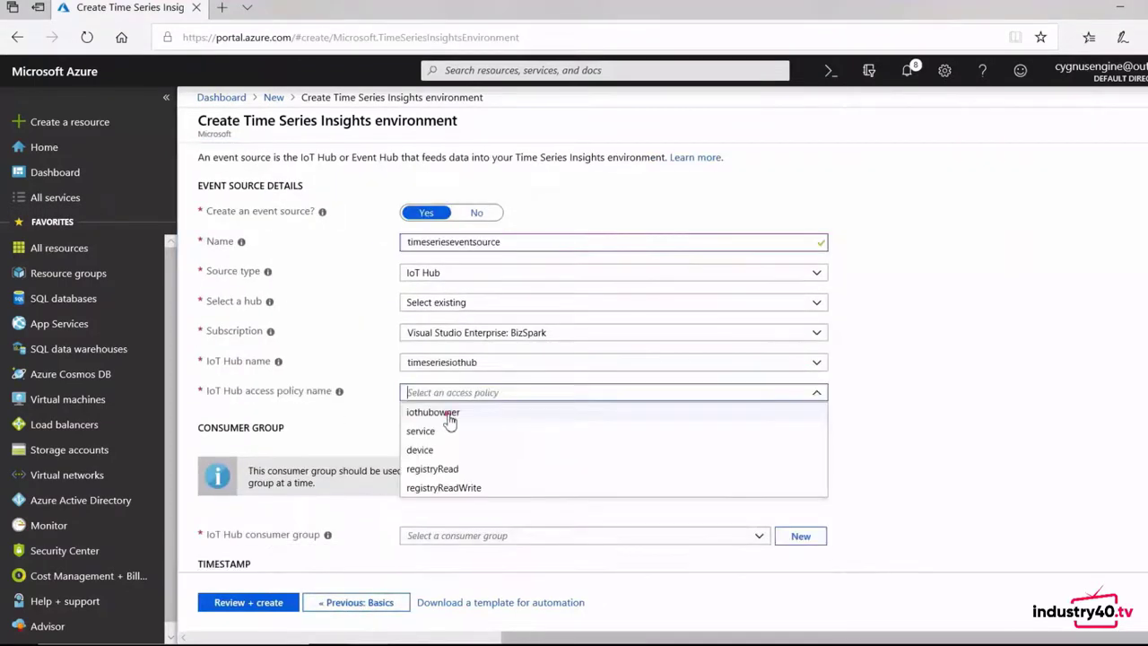
left_click(449, 413)
scroll(763, 440, "down", 1)
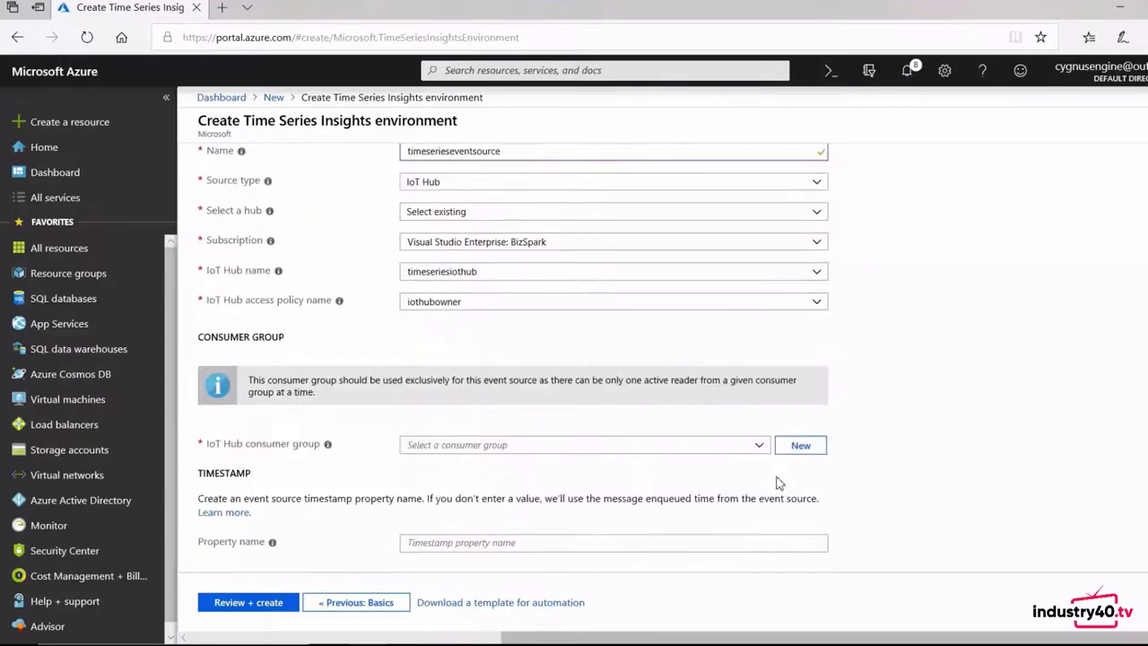
left_click(759, 445)
left_click(529, 485)
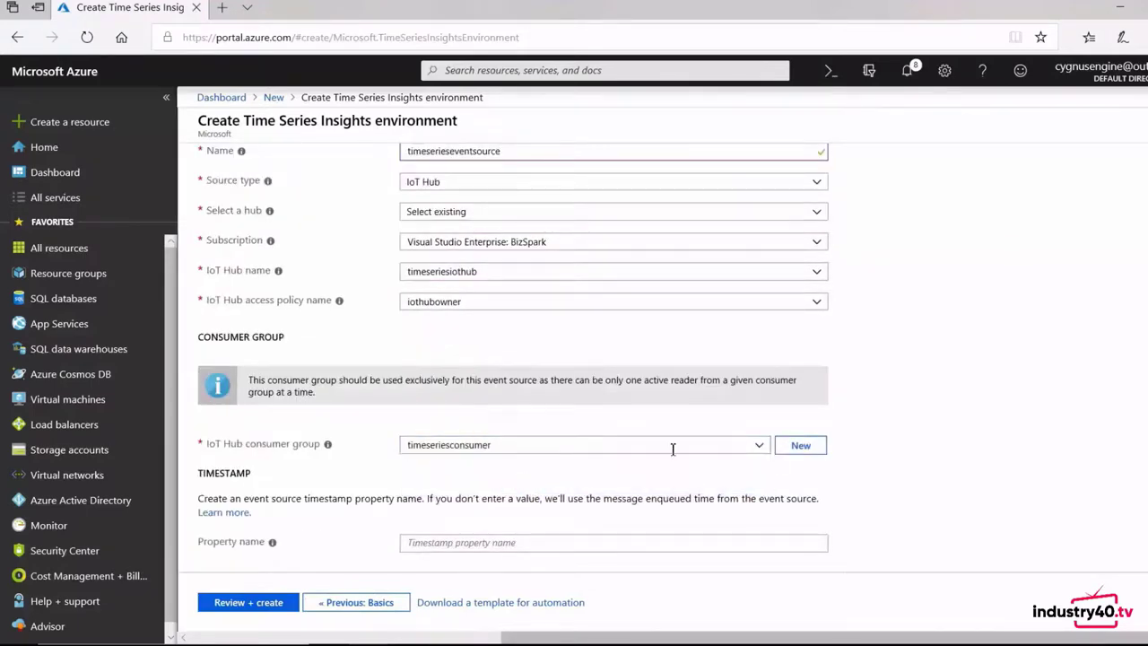
scroll(568, 261, "up", 2)
left_click(369, 174)
scroll(231, 585, "down", 1)
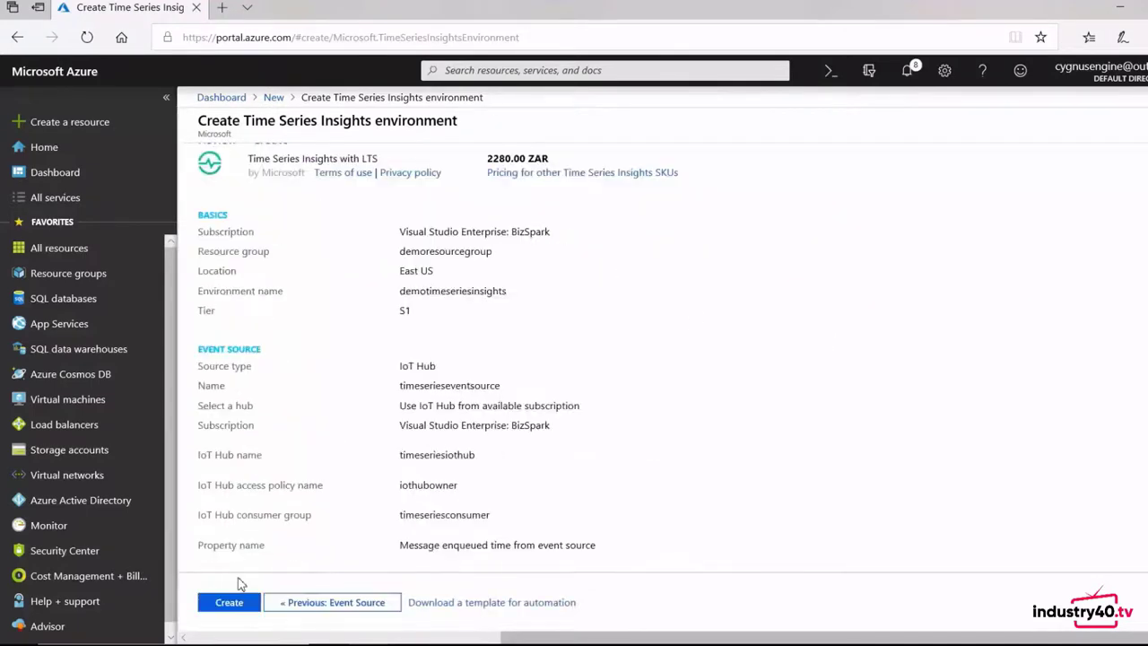
left_click(230, 603)
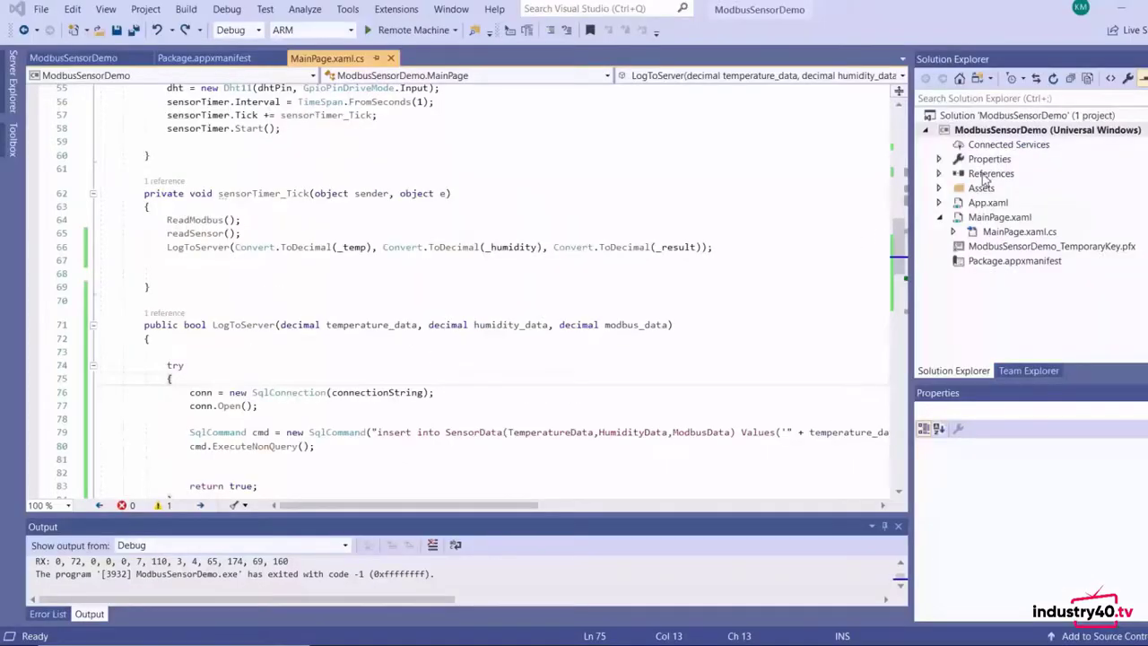
Install the Microsoft.Azure.Devices NuGet package in the ModbusSensorDemo project.
right_click(984, 177)
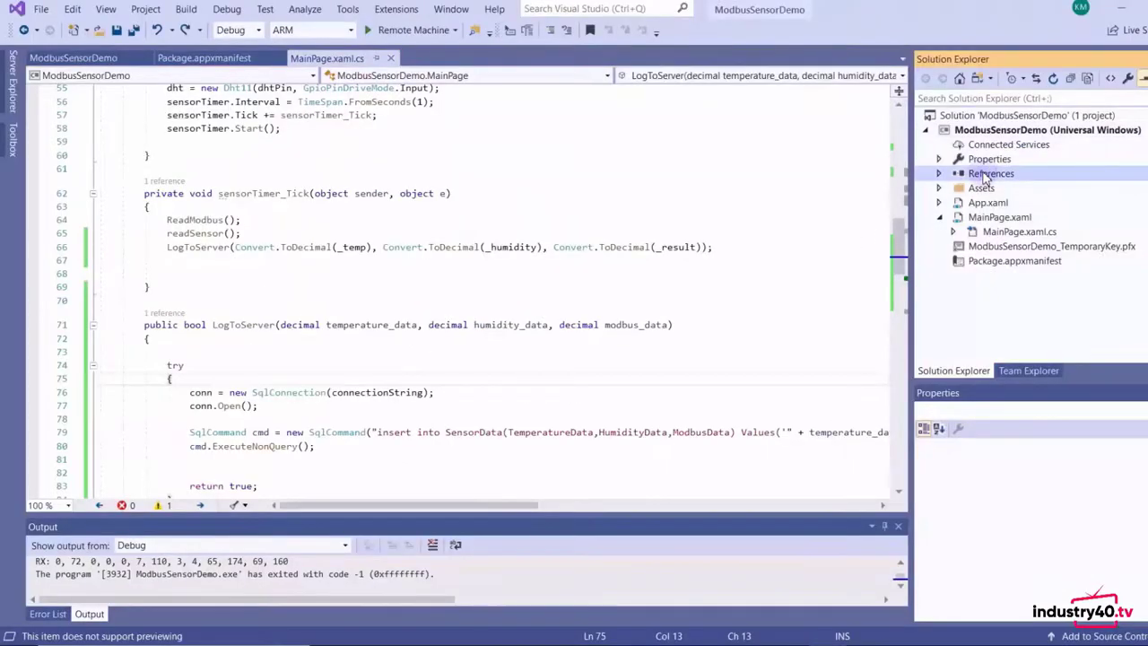
left_click(1080, 254)
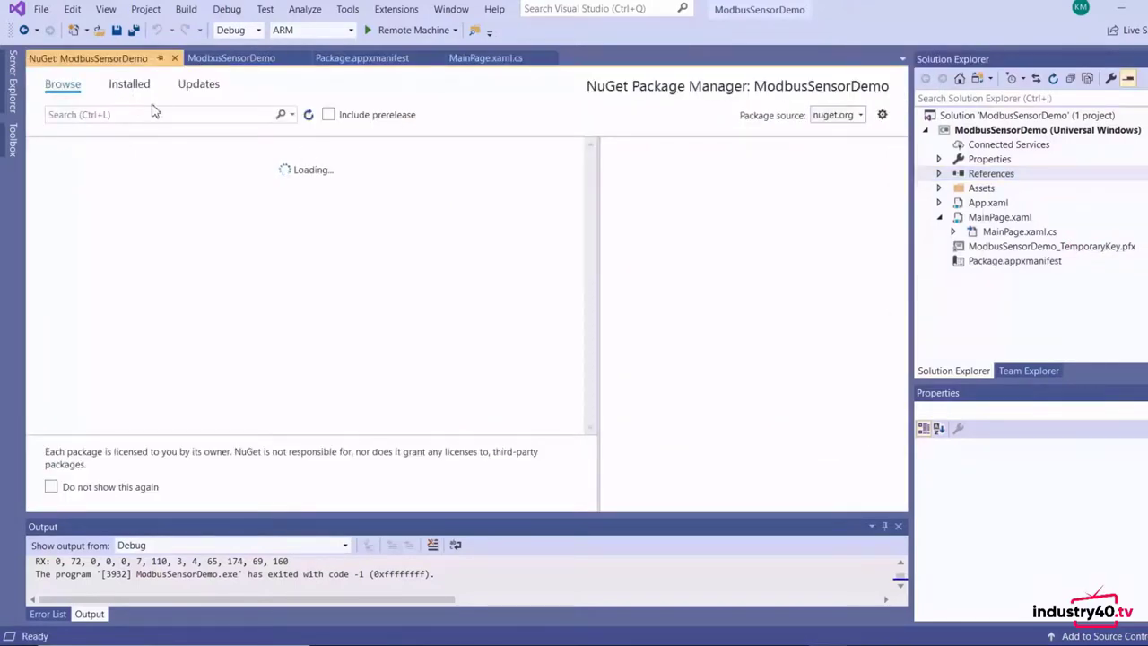
left_click(99, 116)
type("microsoft.azur")
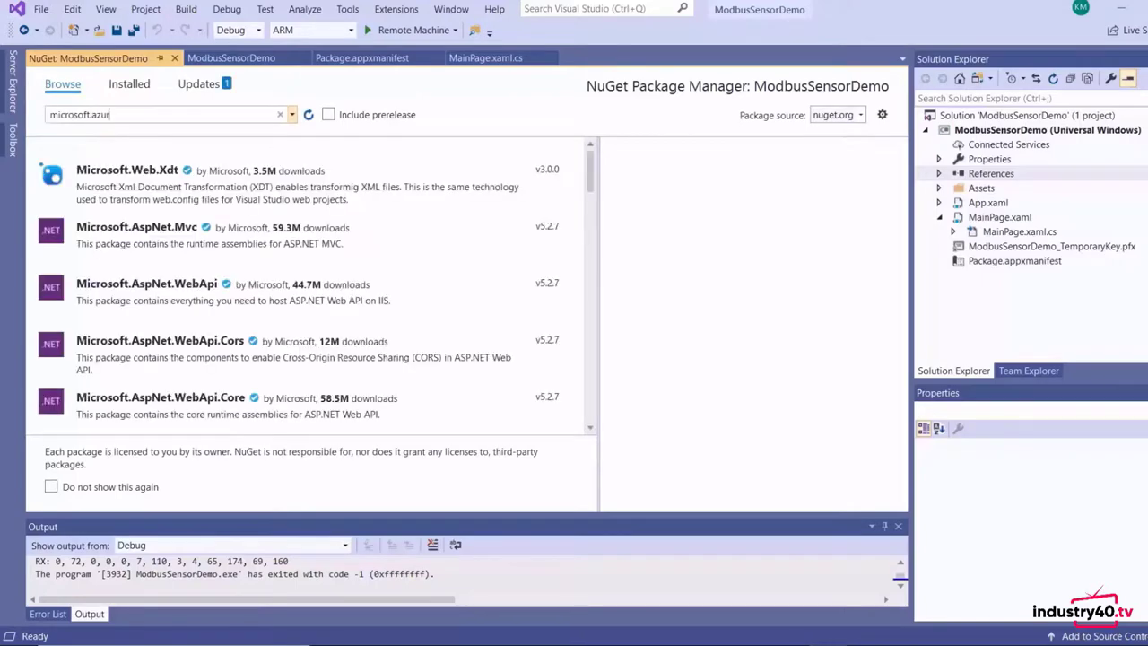
type("e.devices")
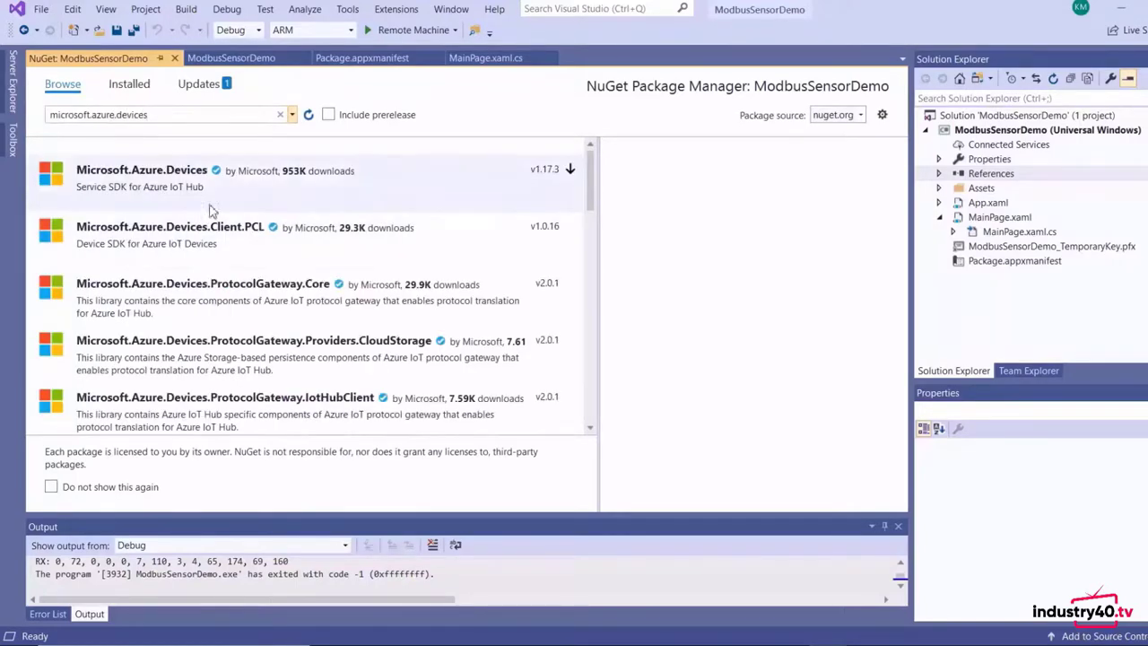
left_click(250, 179)
left_click(846, 200)
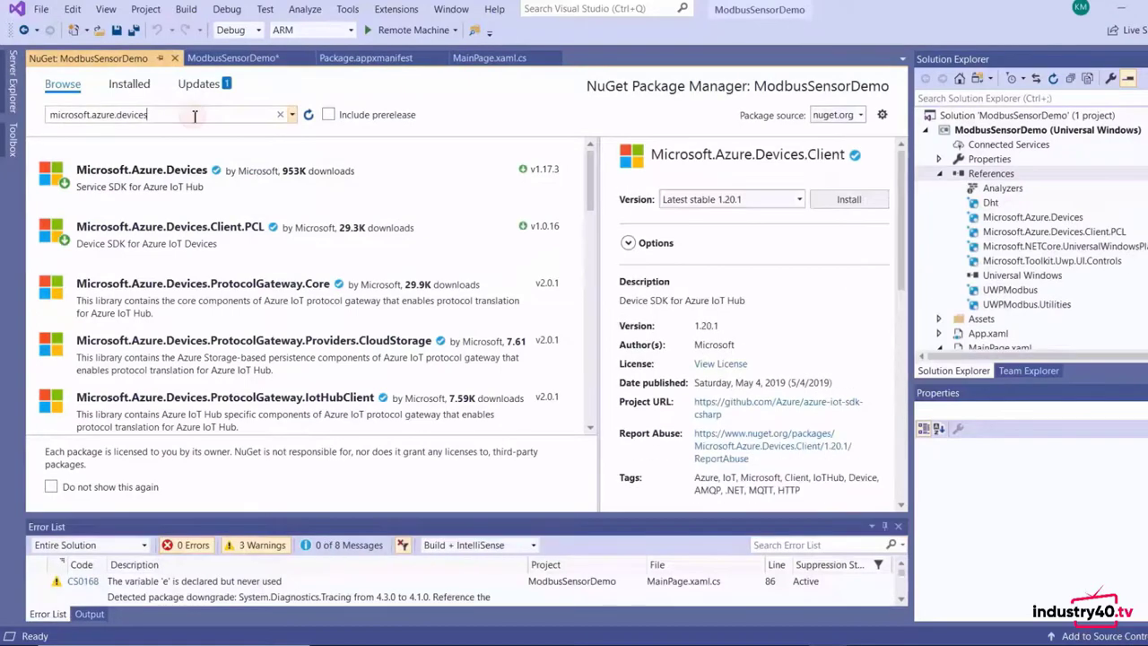
Install the Microsoft.Azure.Devices.Client 1.20.1 NuGet package.
type(".c")
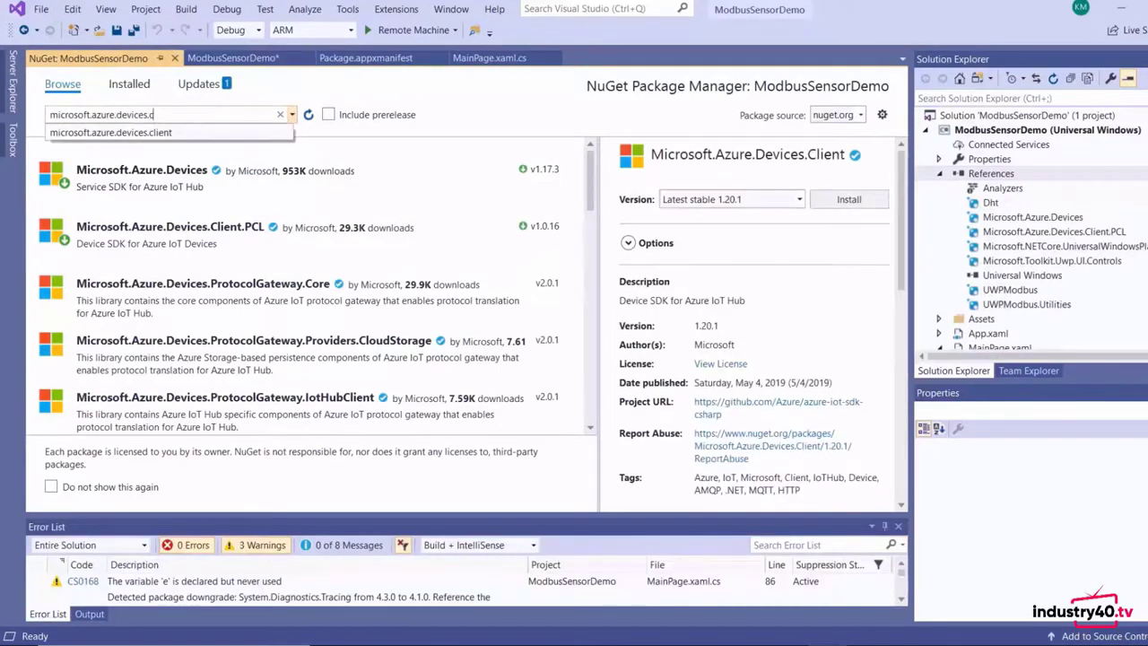
type("lie")
left_click(215, 131)
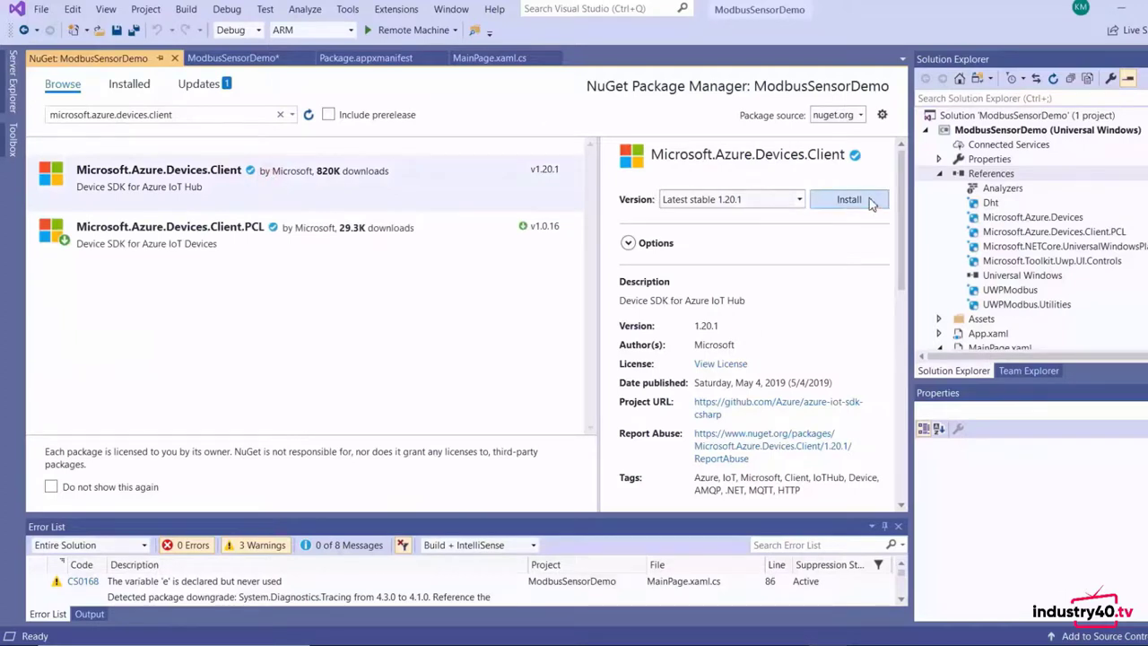
left_click(849, 200)
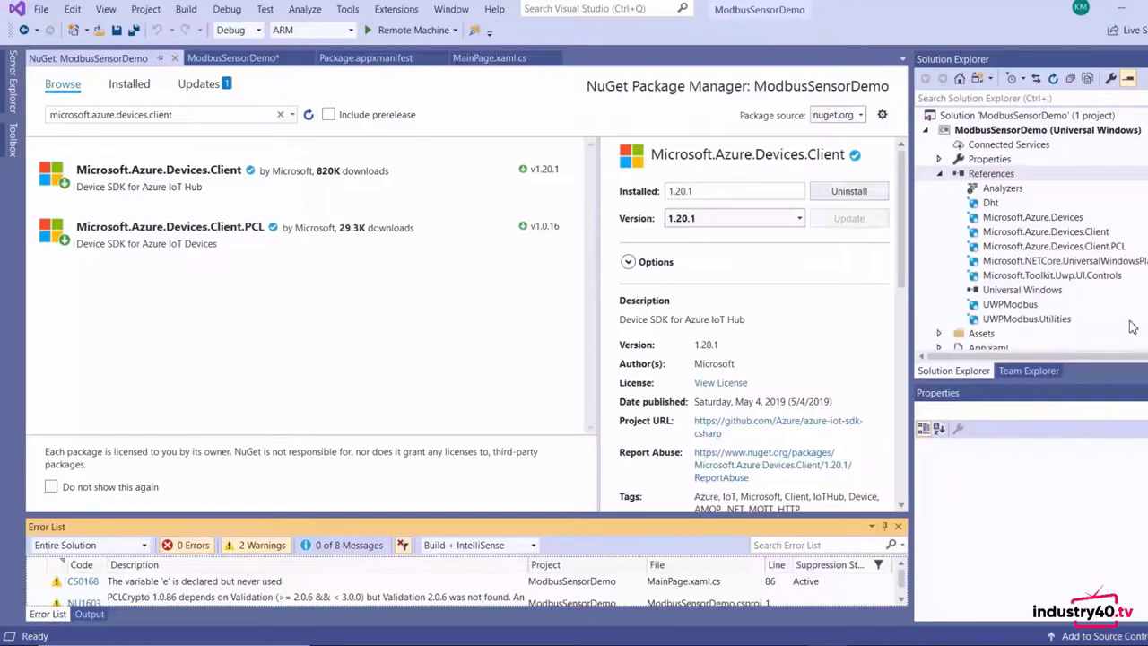
scroll(998, 235, "down", 2)
Paste the Azure Devices Client and Newtonsoft.Json using directives into MainPage.xaml.cs.
double_click(1041, 306)
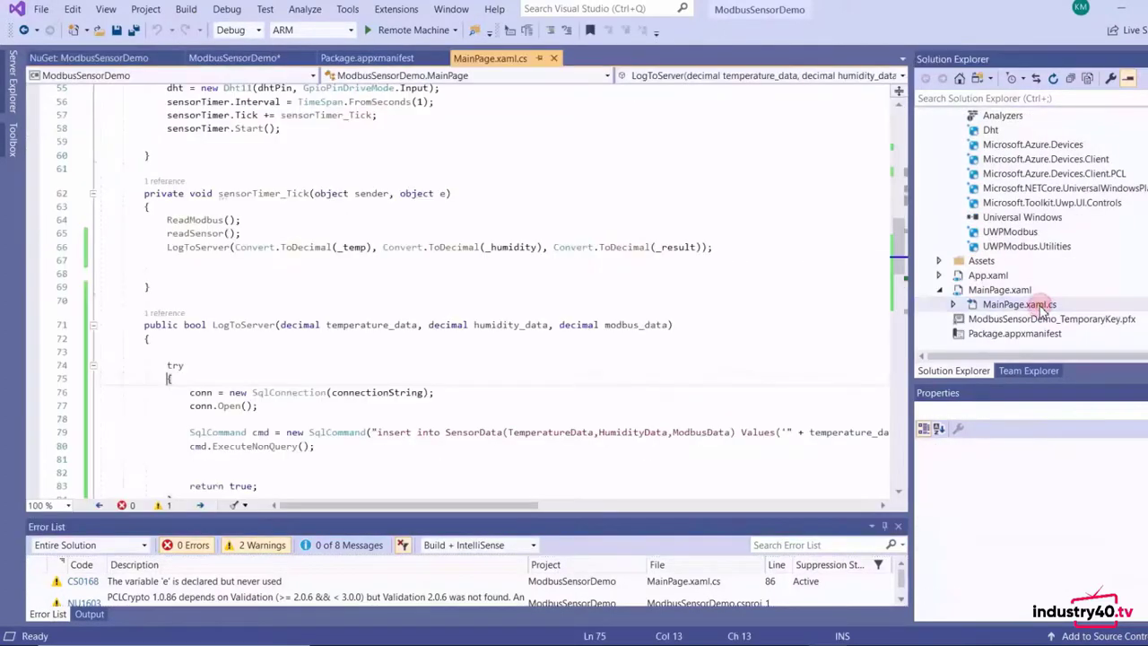
scroll(610, 261, "up", 18)
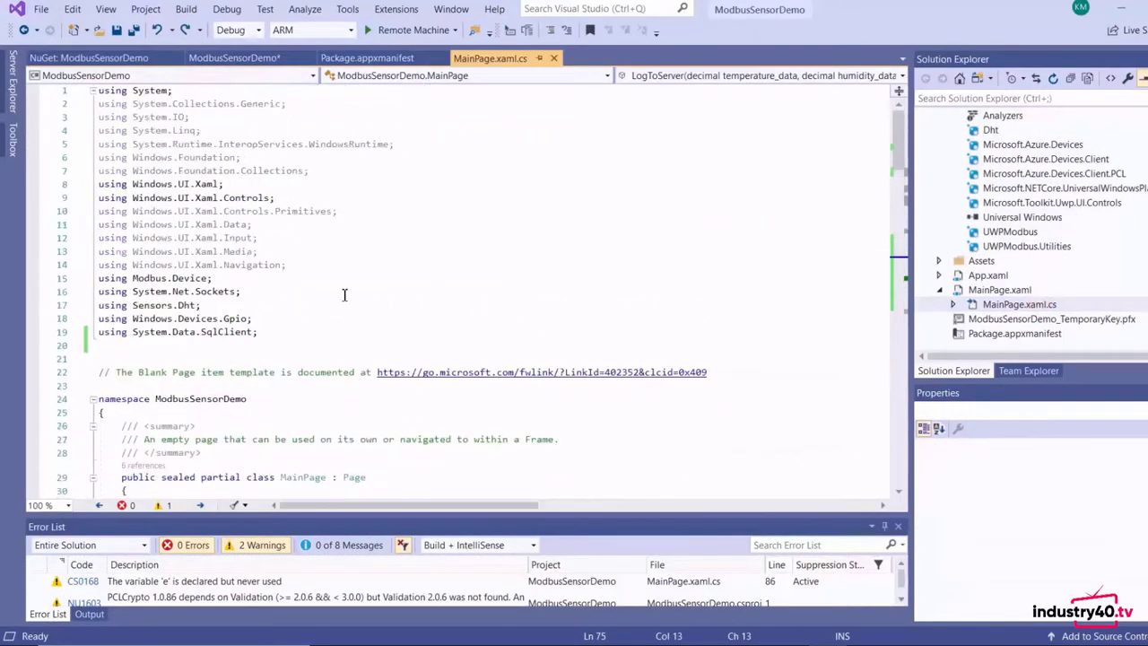
left_click(277, 332)
key("Return")
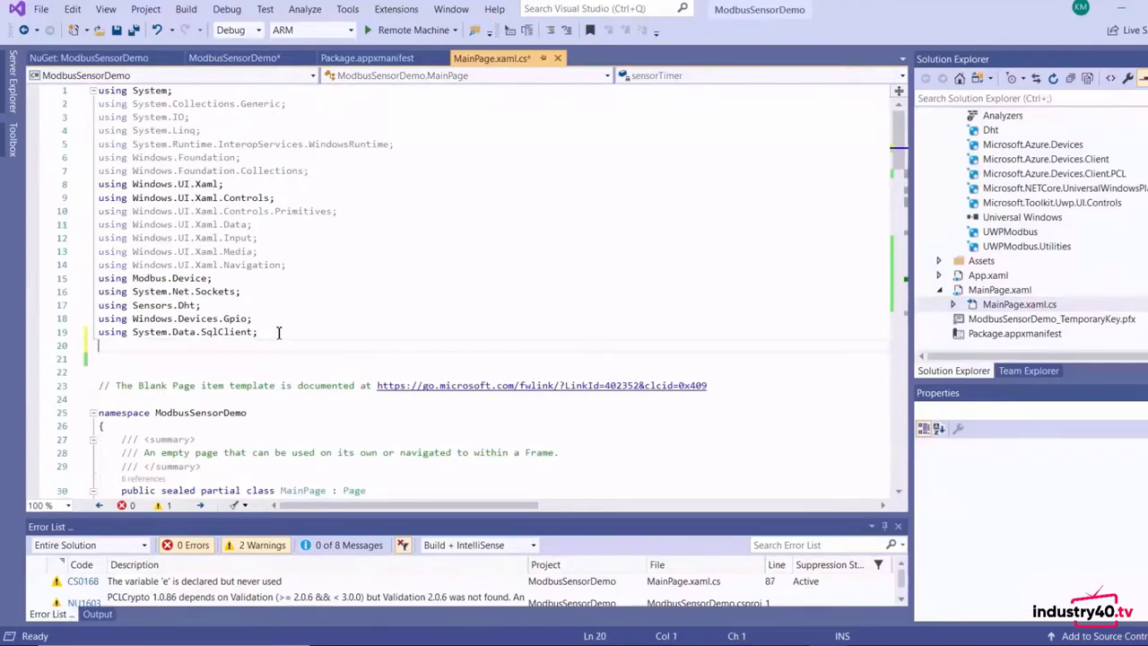
type("using Microsoft.Azure.Devices.Client; using Newtonsoft.Json;")
Paste the static deviceClient, iotHubUri and deviceKey fields at the top of the class.
scroll(408, 327, "down", 4)
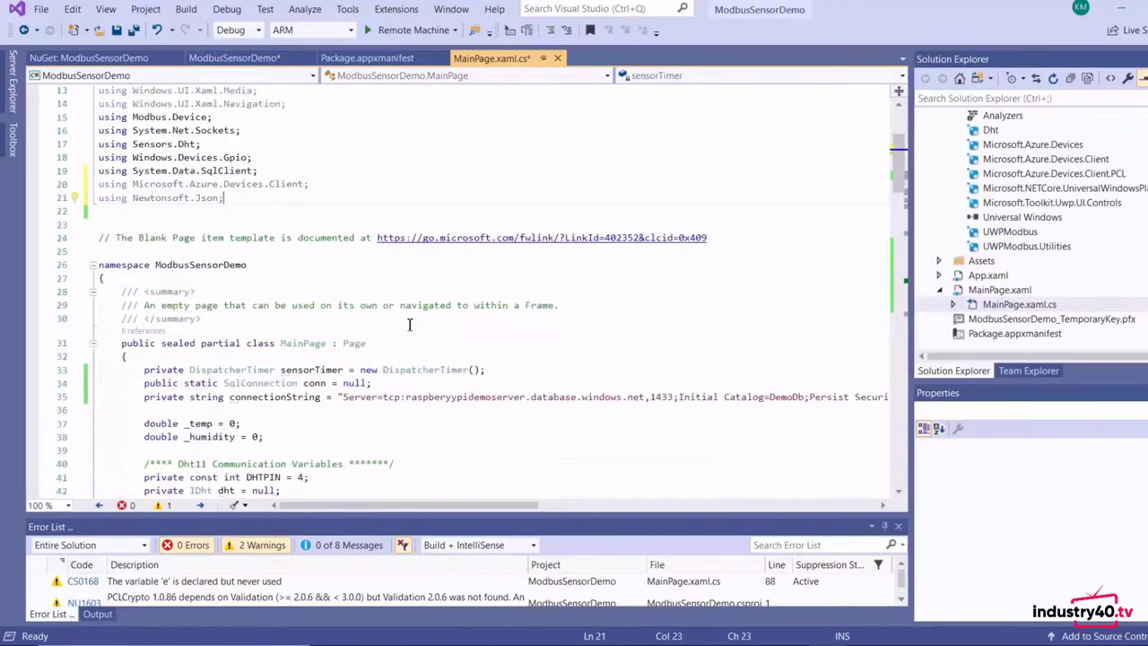
scroll(409, 325, "down", 2)
left_click(152, 275)
key("Return")
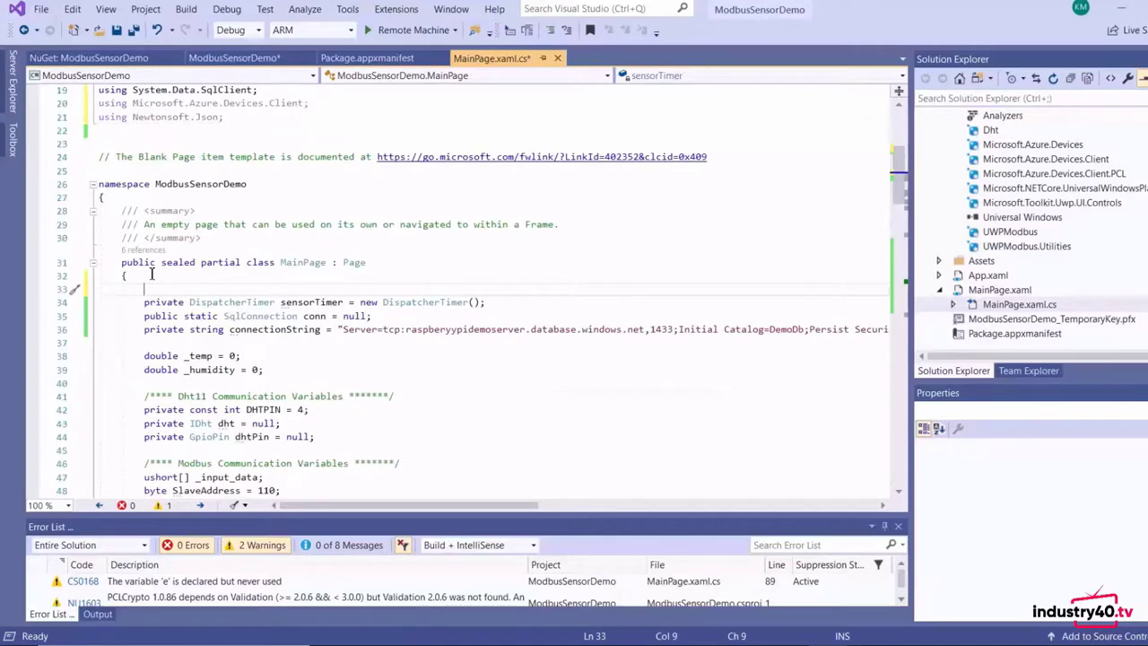
key("ctrl+v")
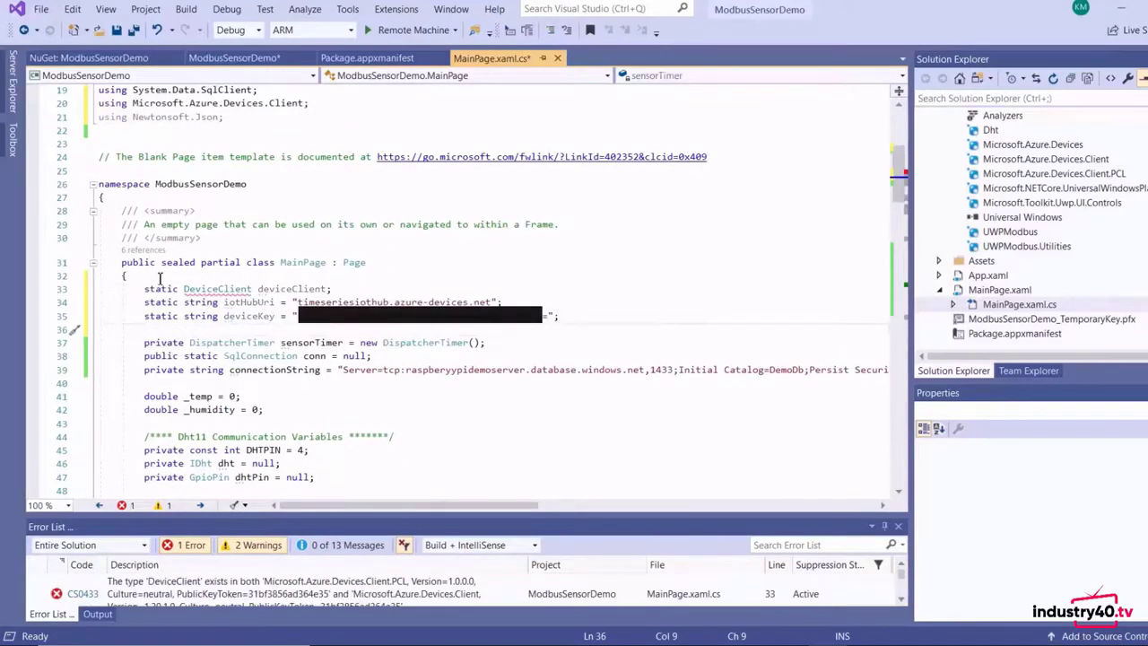
left_click_drag(334, 289, 146, 290)
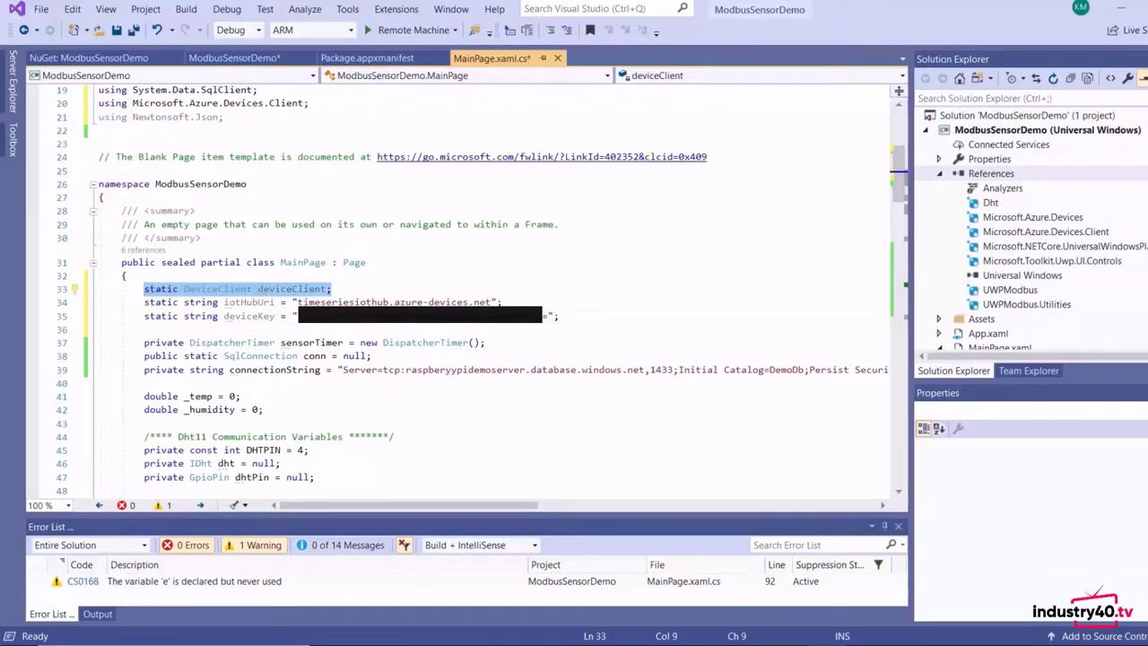
left_click_drag(502, 303, 299, 303)
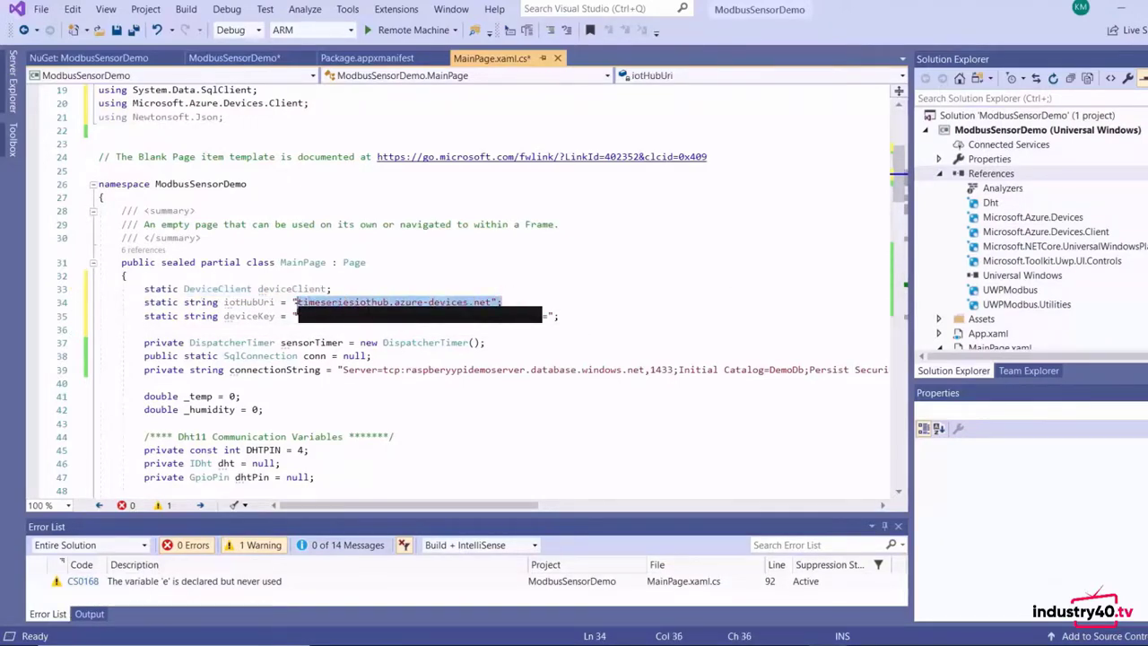
left_click(477, 331)
left_click_drag(565, 314, 296, 316)
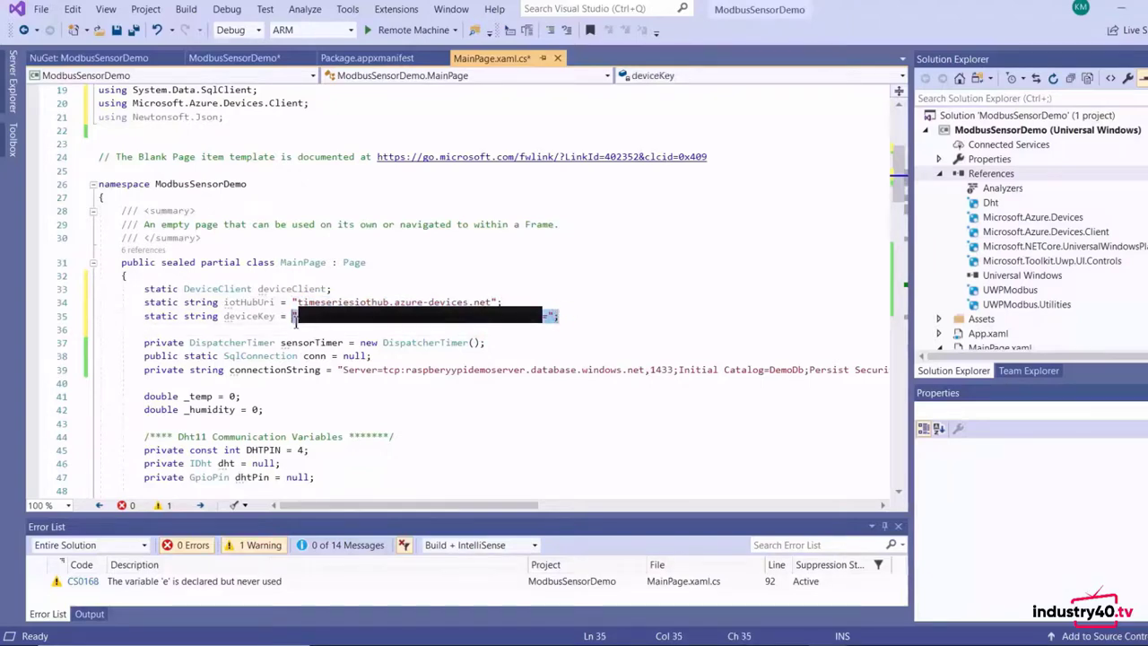
left_click(510, 342)
scroll(483, 294, "down", 10)
scroll(482, 293, "down", 1)
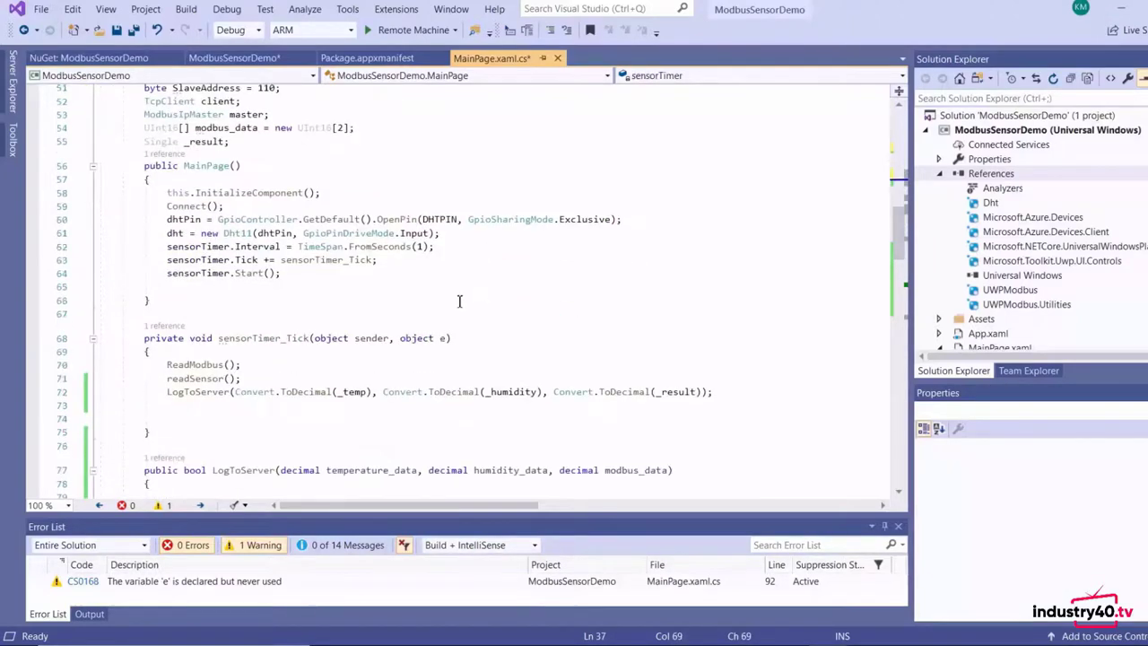
Add the DeviceClient.Create line after InitializeComponent in the constructor.
left_click(356, 194)
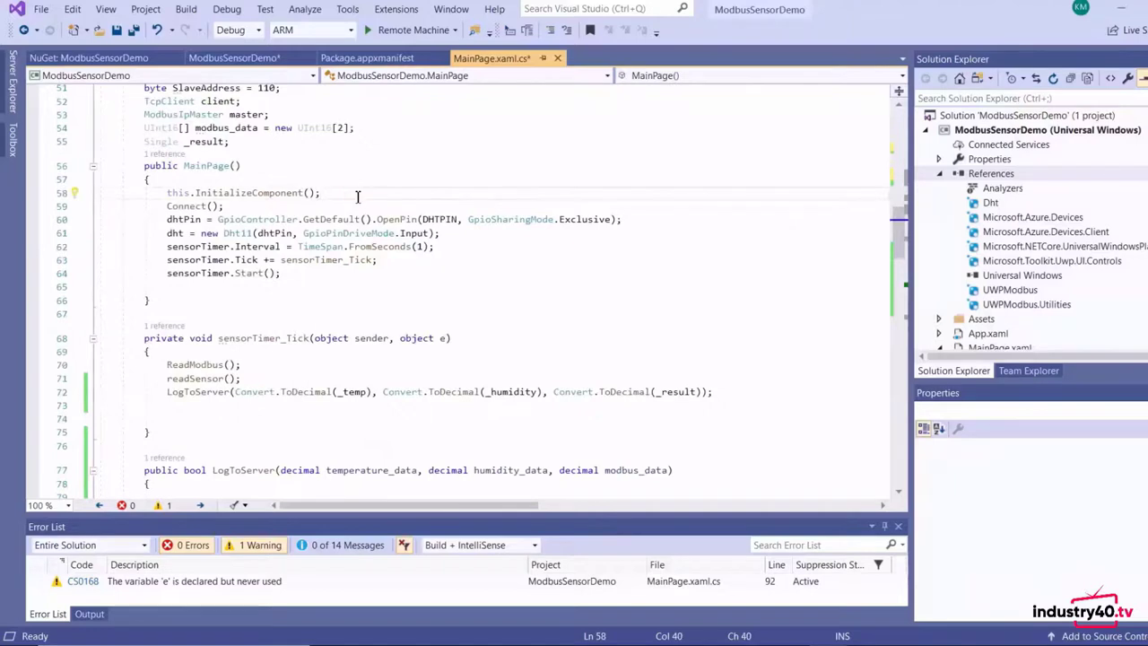
key("Return")
type("deviceClient = DeviceClient.Create(iotHubUri, new DeviceAuthenticationWithRegistrySymmetricKey(\"DemoDevice\", deviceKey), TransportType.Mqtt);")
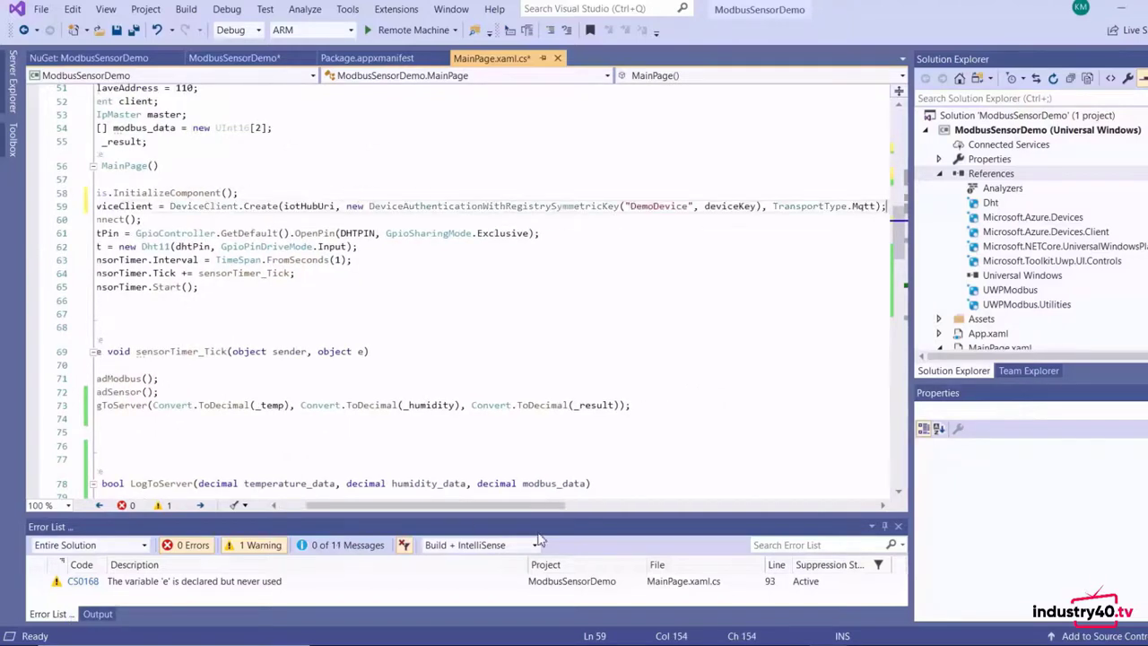
left_click_drag(521, 506, 342, 509)
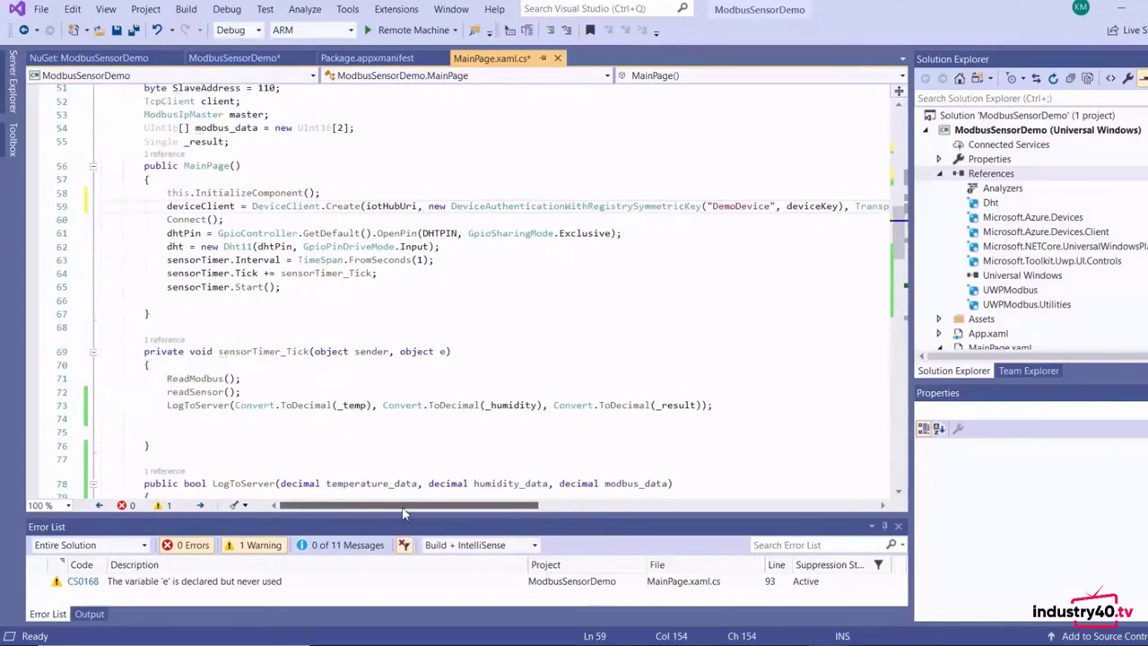
left_click_drag(419, 511, 522, 504)
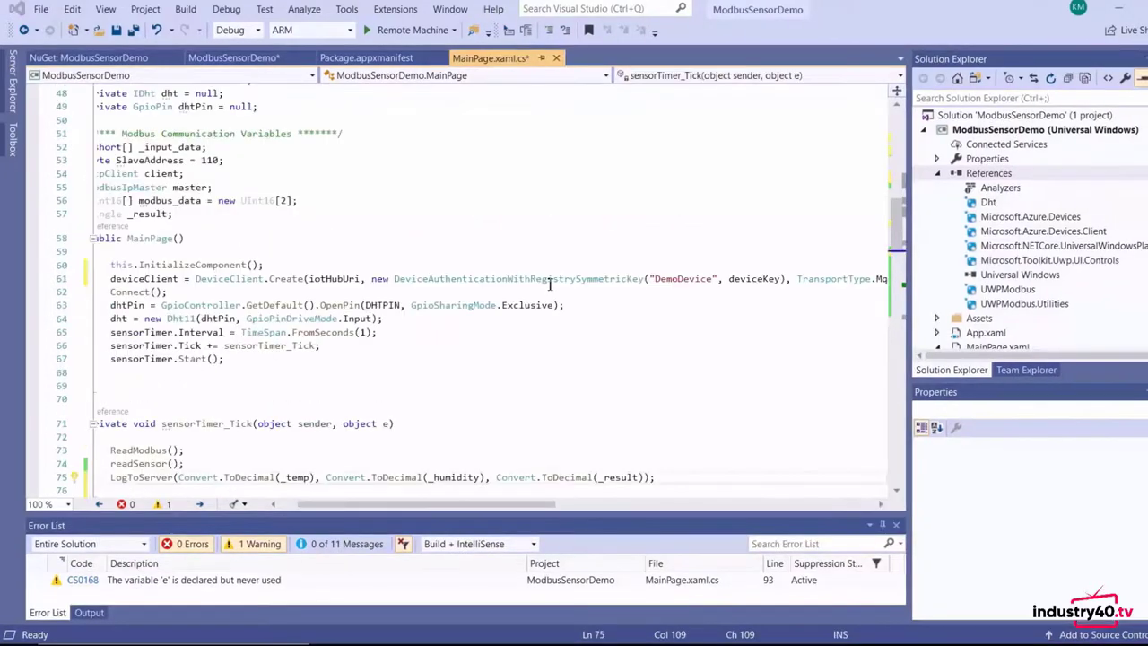
scroll(547, 278, "down", 4)
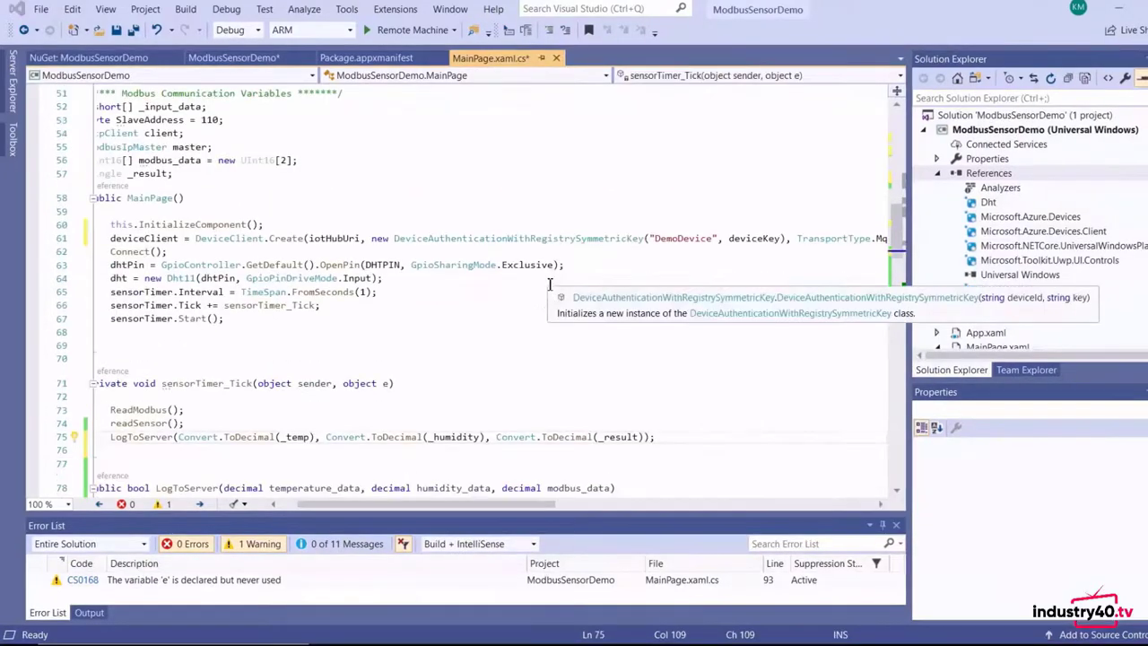
left_click_drag(515, 509, 417, 503)
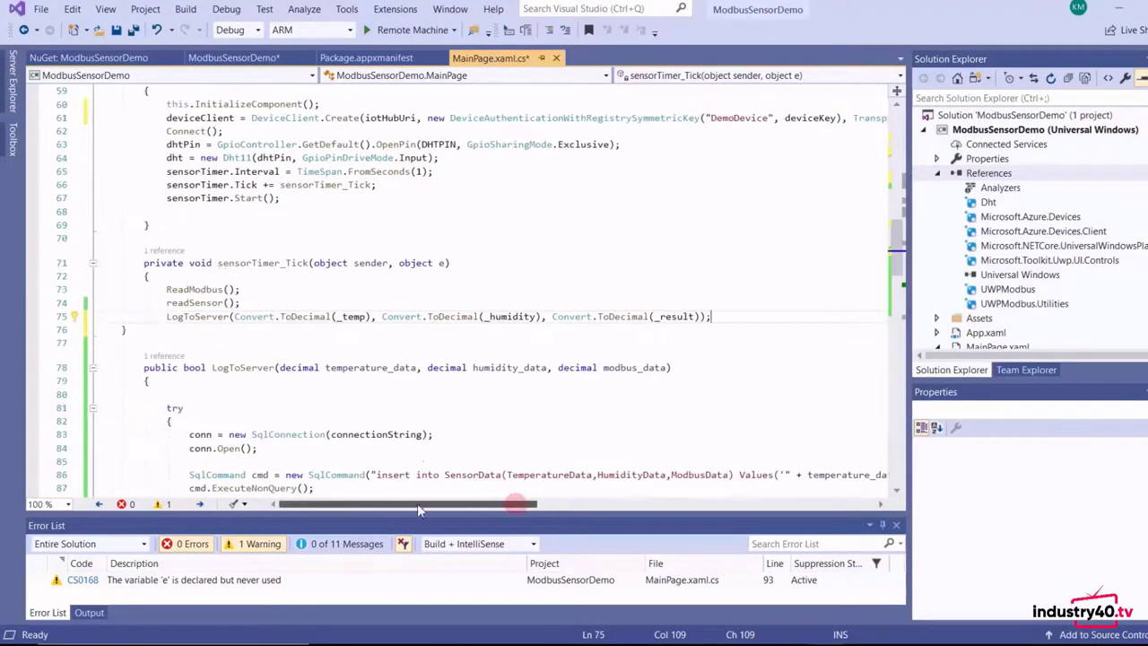
Paste the telemetry-sending block after the LogToServer call in sensorTimer_Tick.
scroll(407, 338, "down", 3)
scroll(407, 338, "down", 1)
scroll(748, 326, "up", 3)
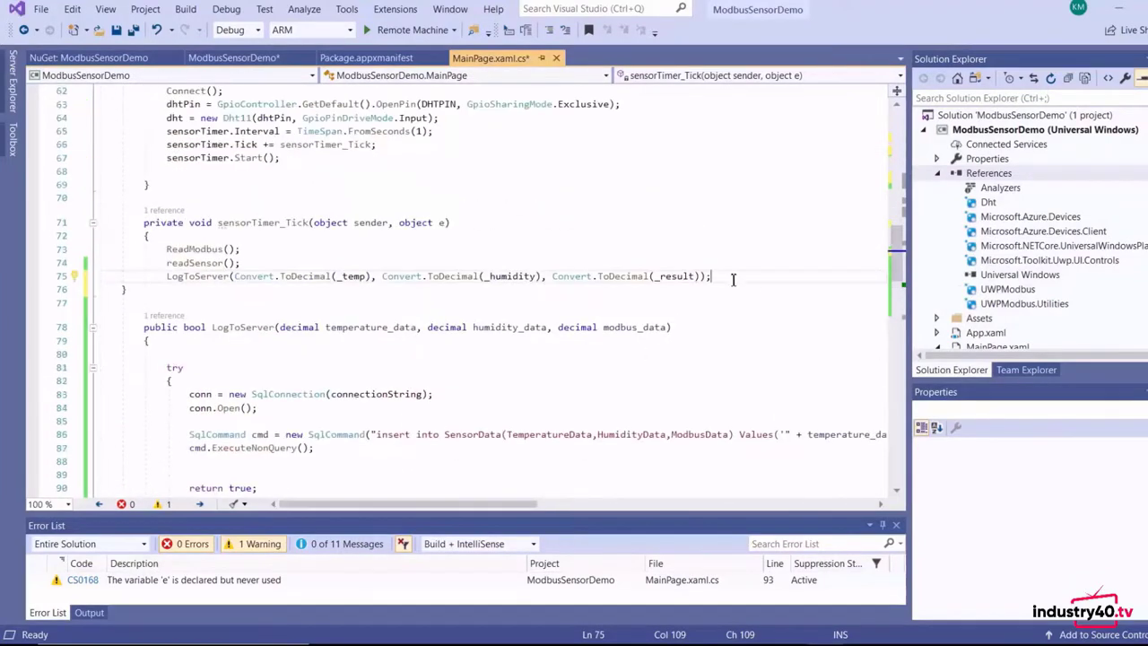
key("Return")
key("Return")
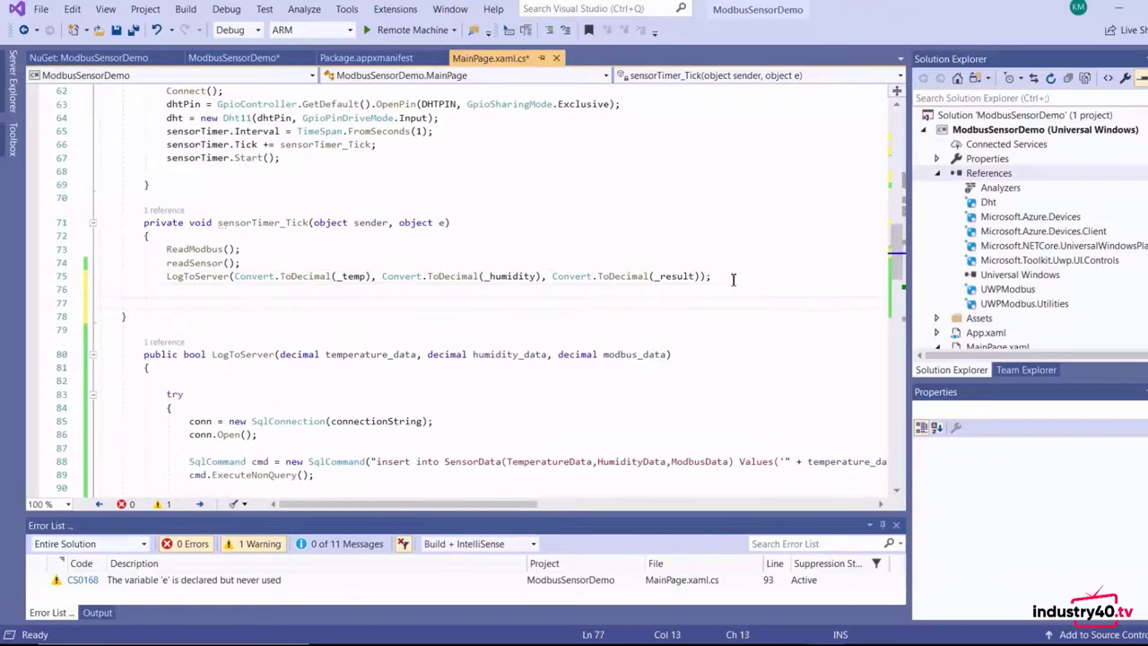
type("var telemetryDataPoint = new { deviceId = \"myDemoDevice\", temperatureData = _temp, humidityData = _humidity, modbusData = _result,  }; var messageString = JsonConvert.SerializeObject(telemetryDataPoint); var message = new Message(Encoding.ASCII.GetBytes(messageString));  await deviceClient.SendEventAsync(message); Task.Delay(1000).Wait();")
Comment out the LogToServer call with //.
left_click(167, 275)
type("//")
scroll(195, 254, "down", 2)
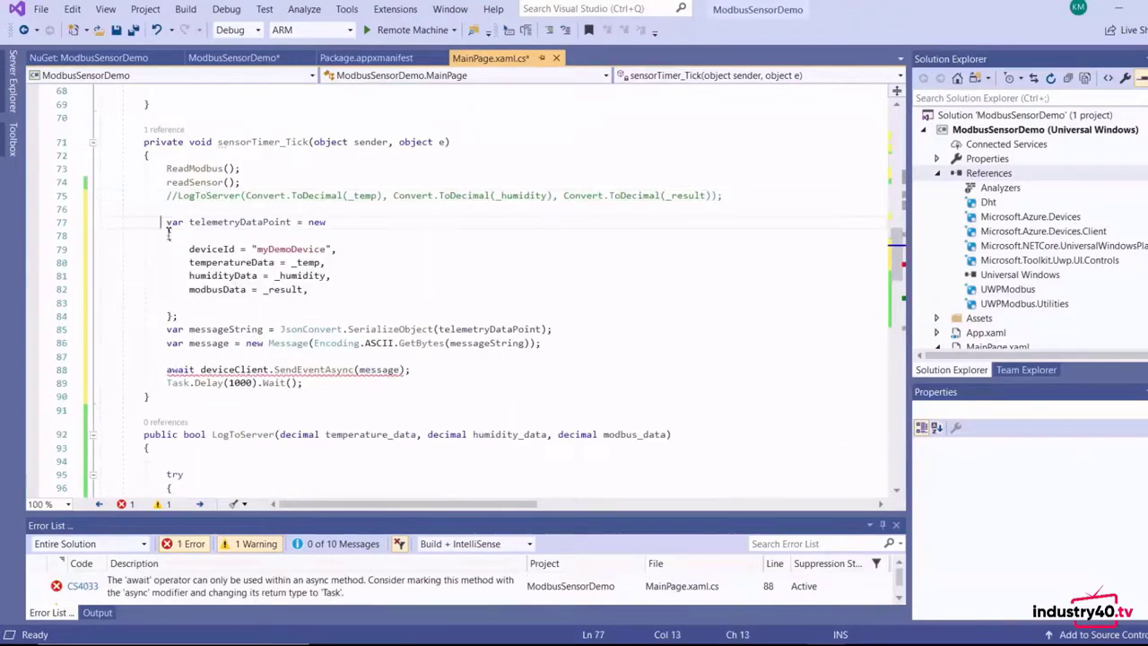
Review the telemetry object's deviceId, humidityData and modbusData, its JSON serialization and message creation.
left_click_drag(165, 223, 204, 322)
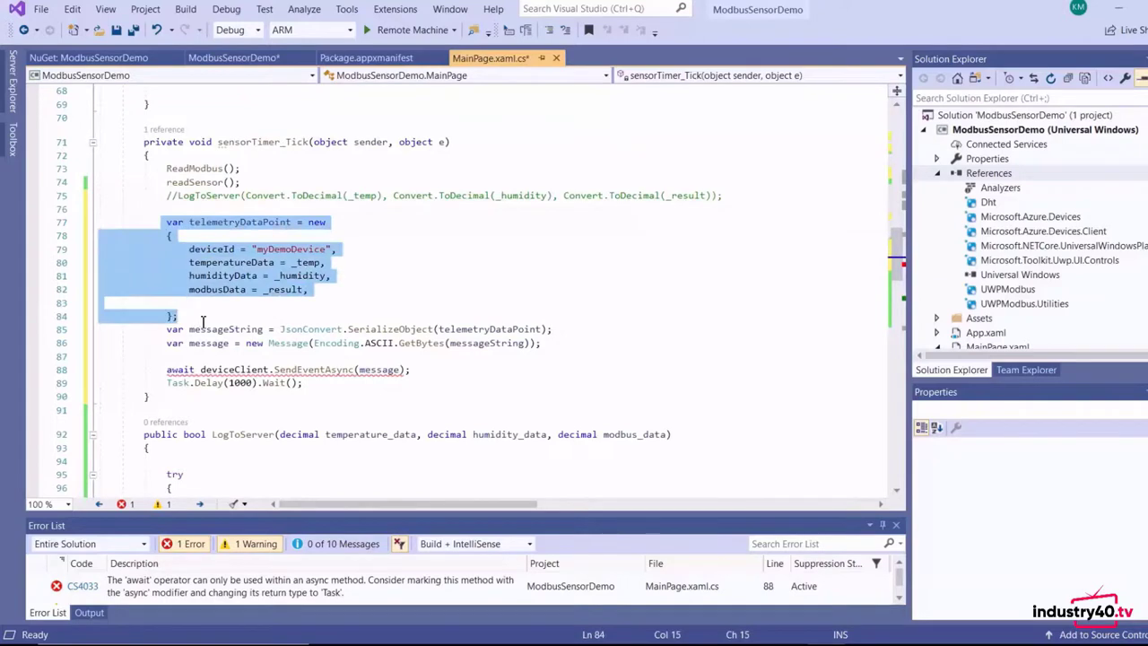
left_click(314, 318)
left_click(220, 249)
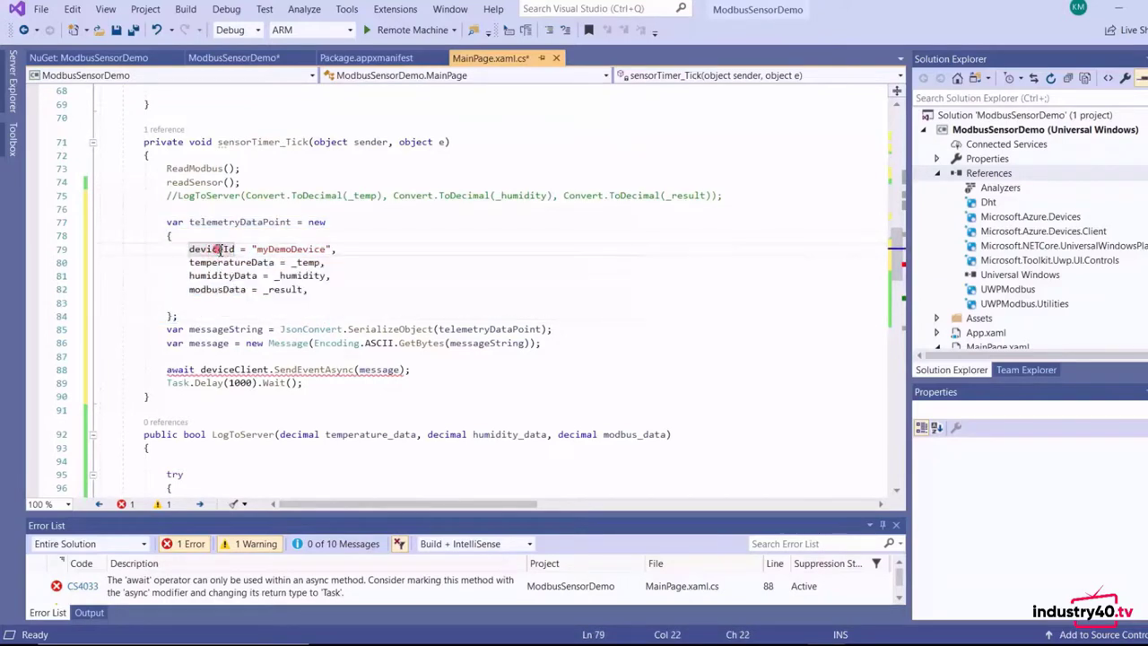
left_click(224, 278)
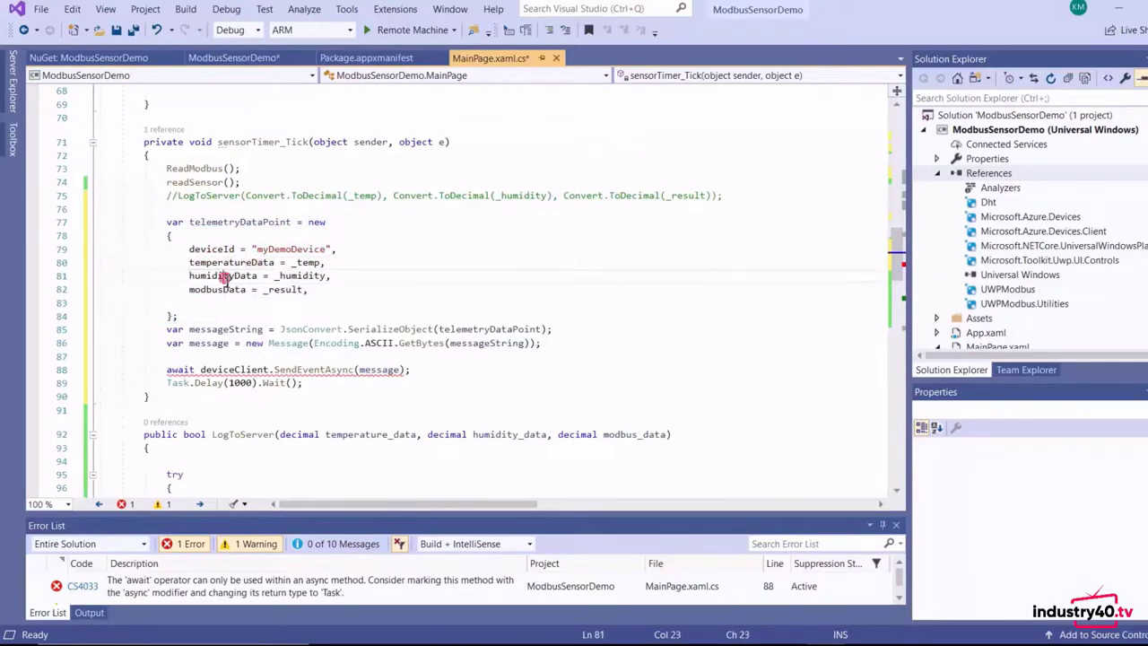
left_click(224, 290)
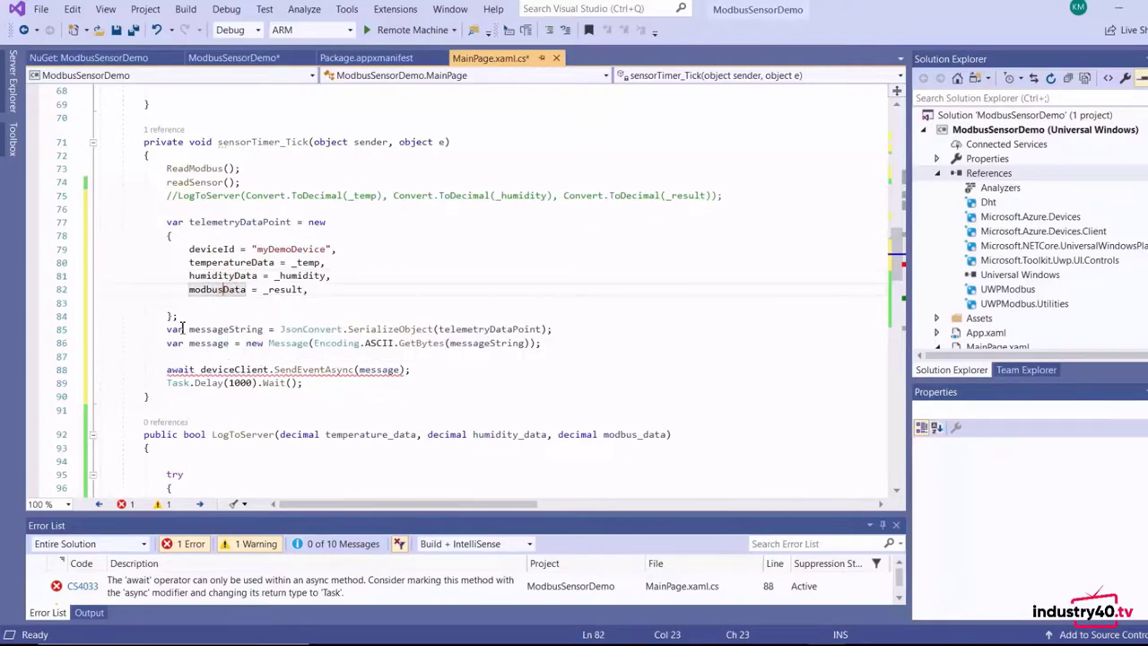
mouse_move(167, 329)
left_mouse_down()
mouse_move(563, 333)
mouse_move(182, 343)
left_mouse_up()
left_click(529, 369)
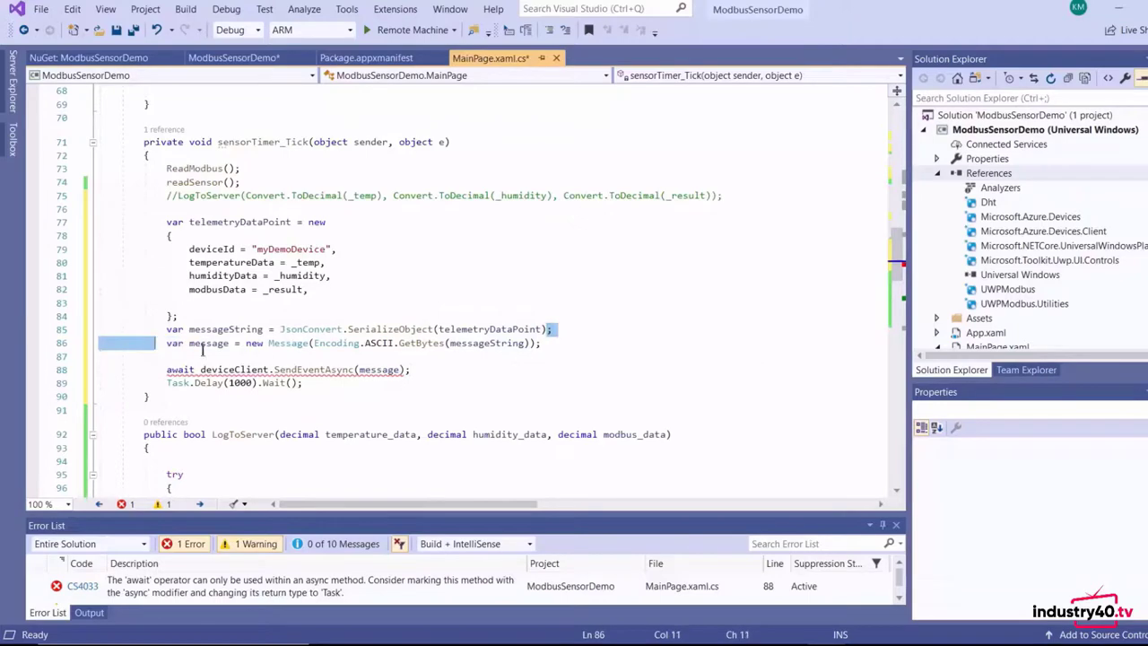
left_click(505, 368)
Make sensorTimer_Tick async and build and deploy to the Remote Machine.
scroll(359, 269, "up", 2)
left_click_drag(213, 222, 146, 224)
type("private async void")
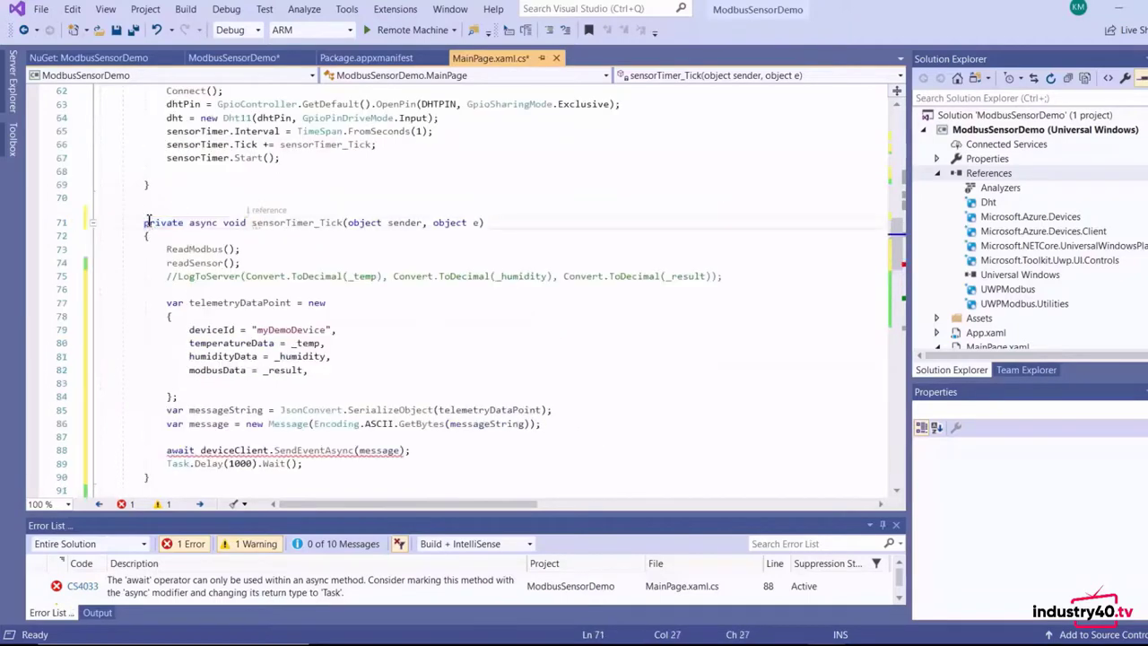
scroll(366, 334, "down", 2)
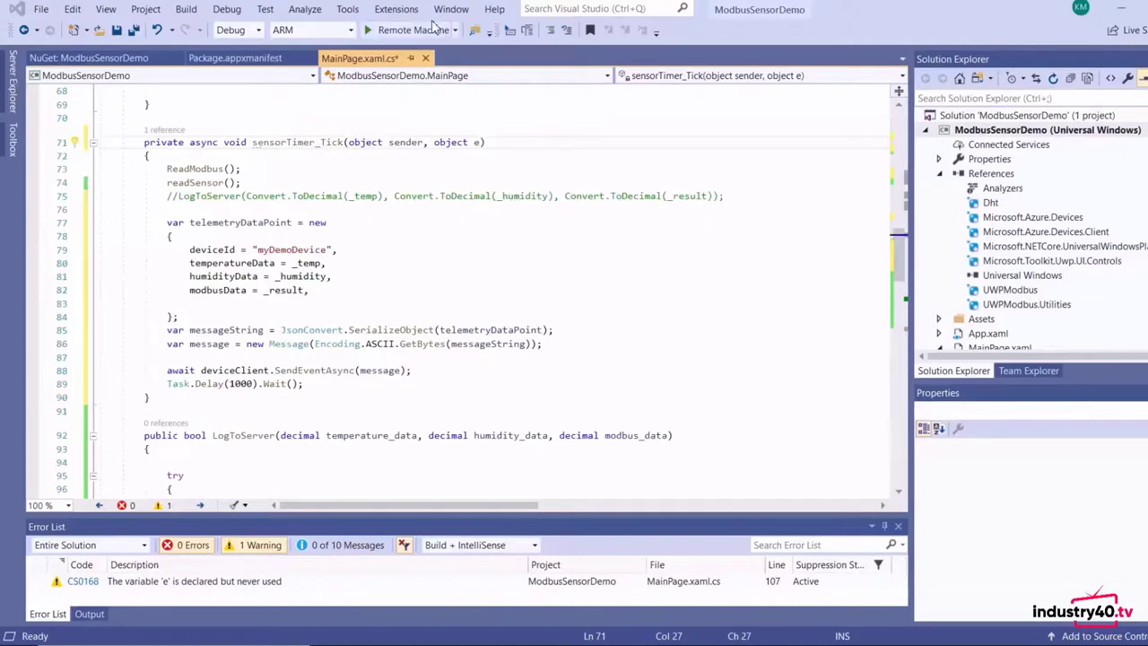
left_click(417, 30)
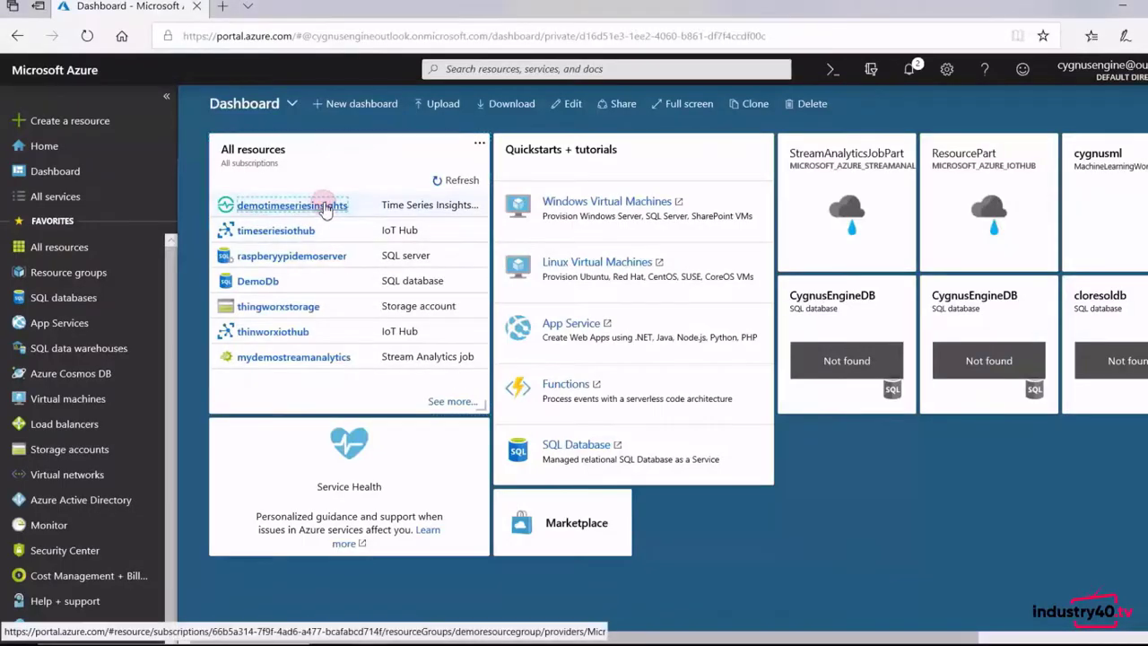
Chart the Ingress Received Bytes metric for demotimeseriesinsights.
left_click(325, 208)
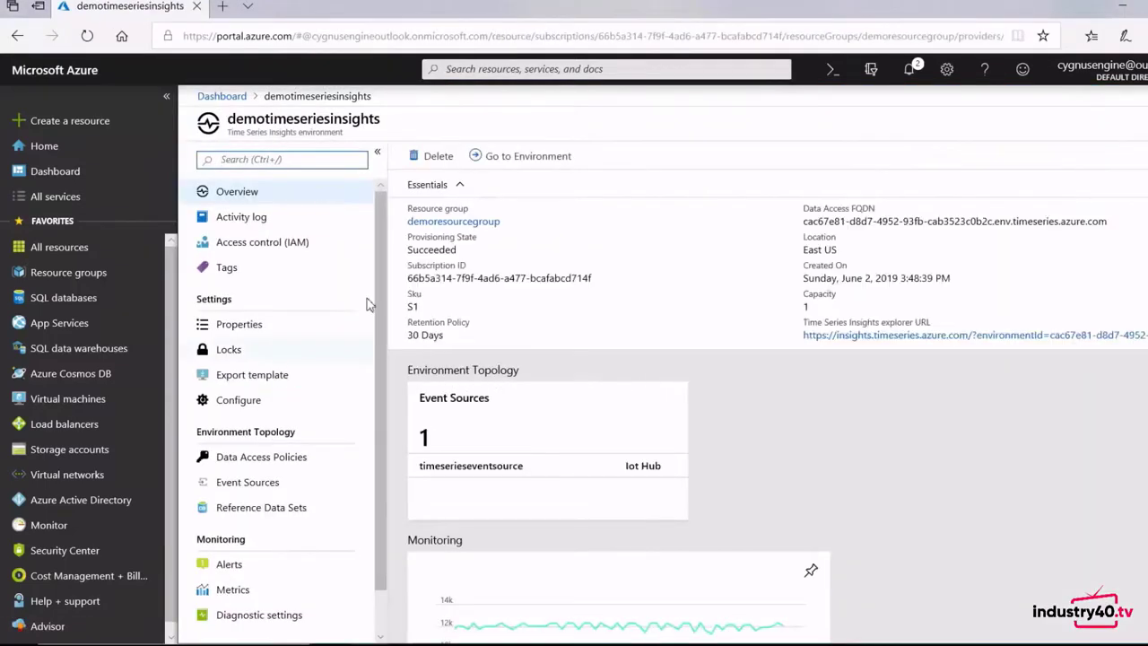
scroll(314, 420, "down", 1)
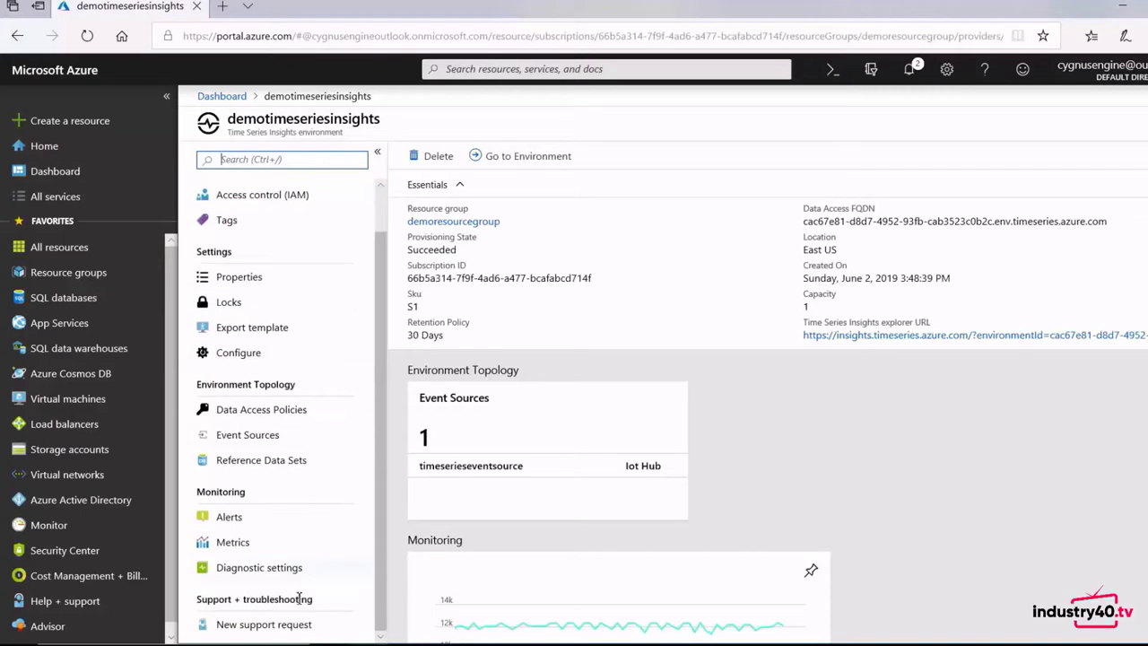
left_click(241, 544)
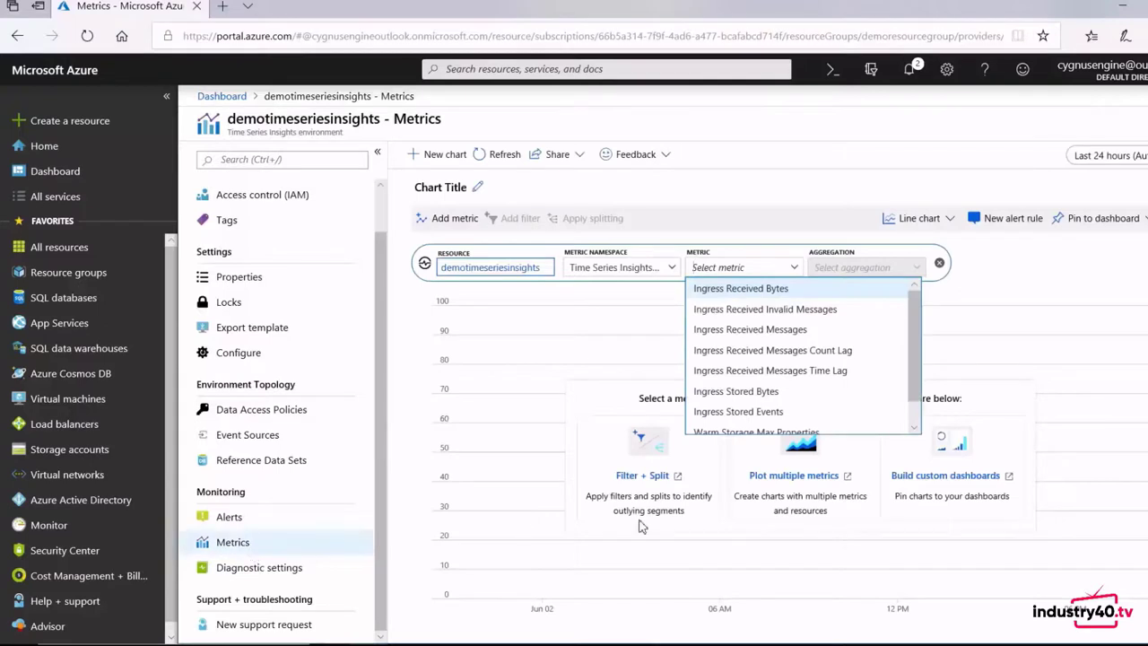
left_click(739, 288)
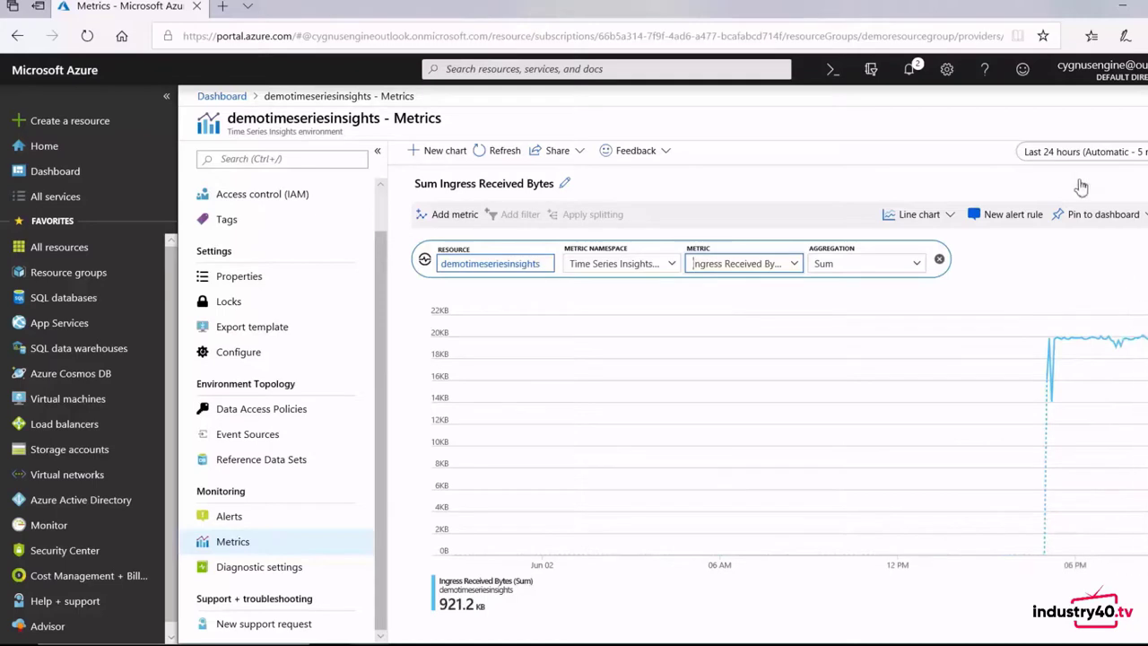
Change the metric time range to the last 4 hours, then the last 30 minutes.
left_click(1073, 151)
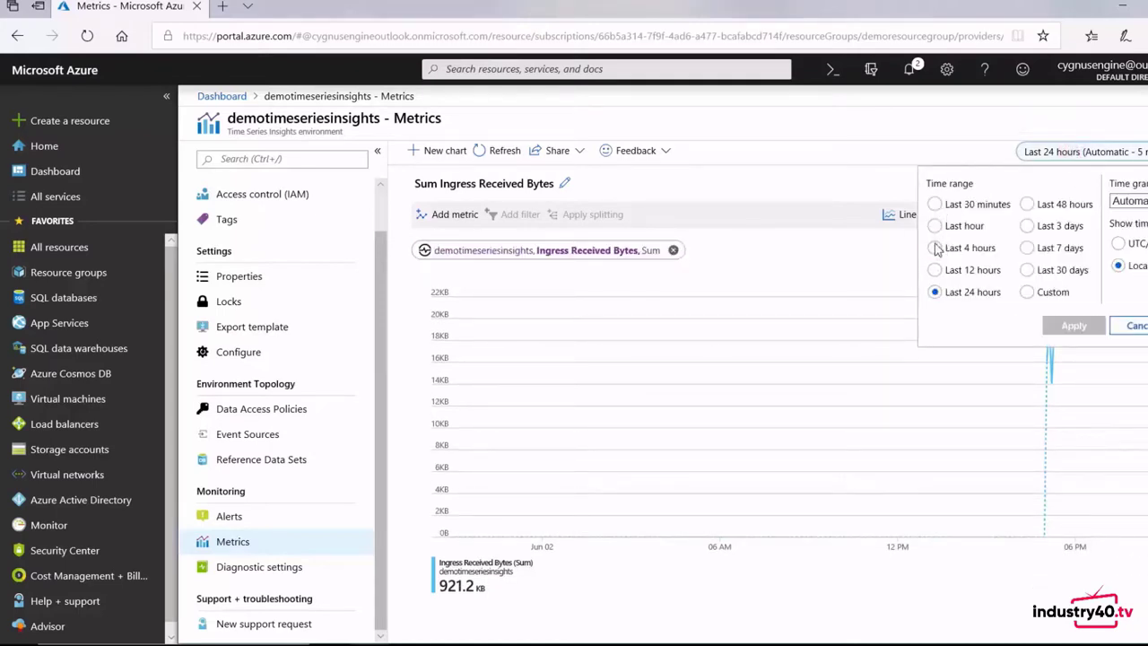
left_click(936, 247)
left_click(1075, 326)
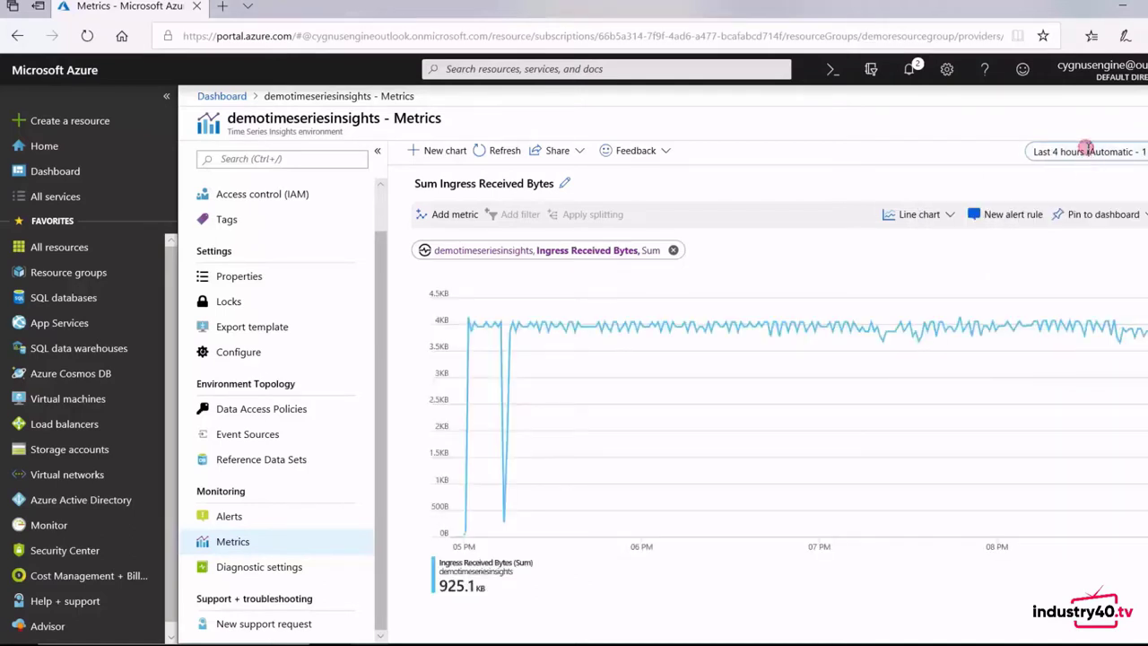
left_click(1084, 153)
left_click(936, 204)
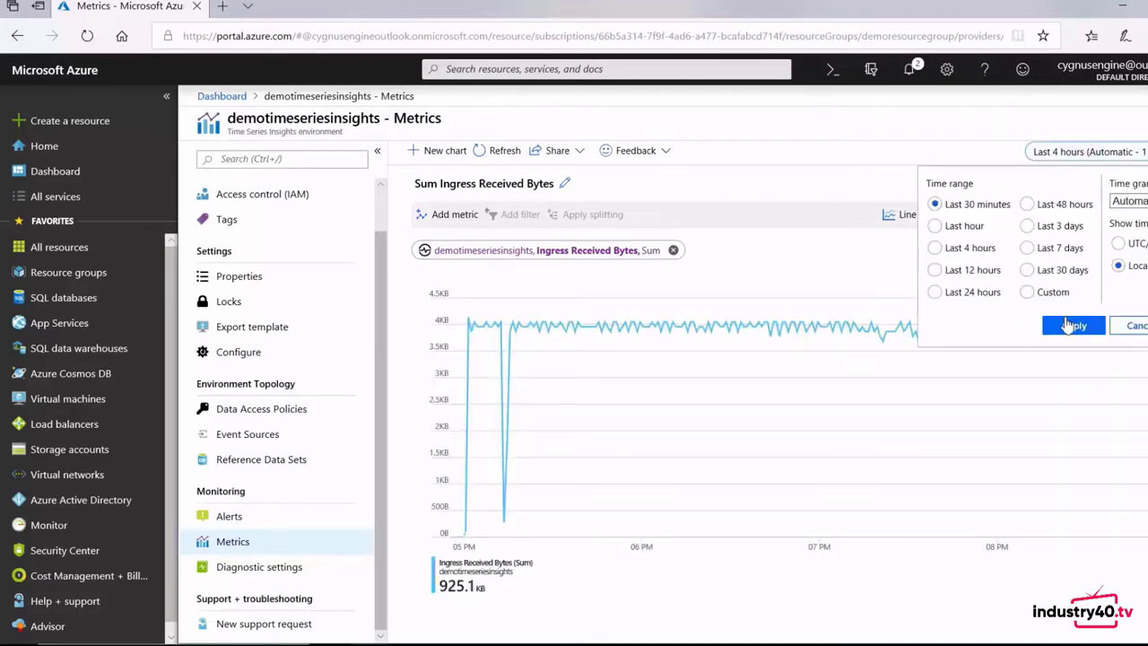
left_click(1067, 323)
Return to the environment overview and launch Go to Environment.
scroll(269, 233, "up", 2)
left_click(237, 193)
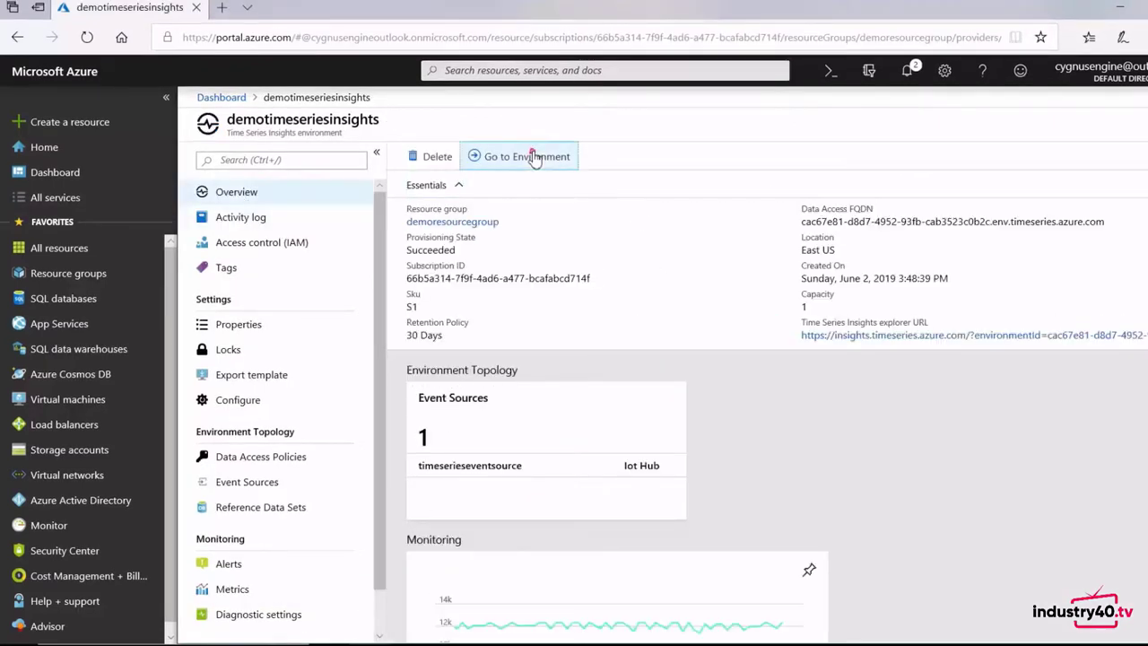
left_click(534, 157)
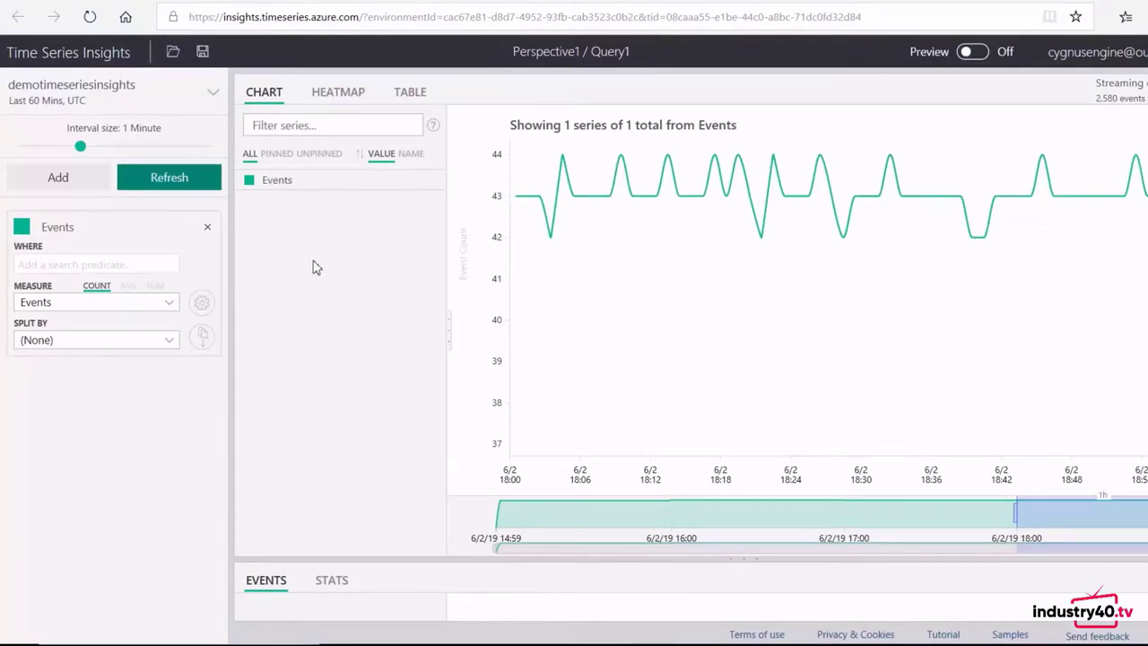
View the event counts as a heatmap and a table, then return to CHART.
left_click(265, 93)
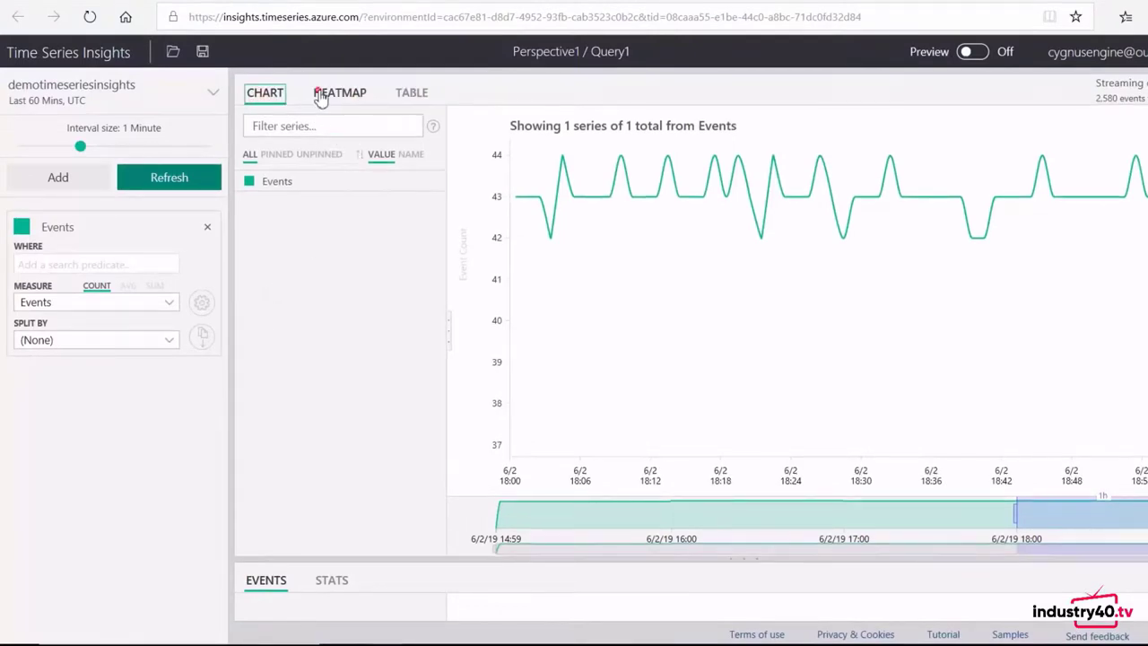
left_click(321, 95)
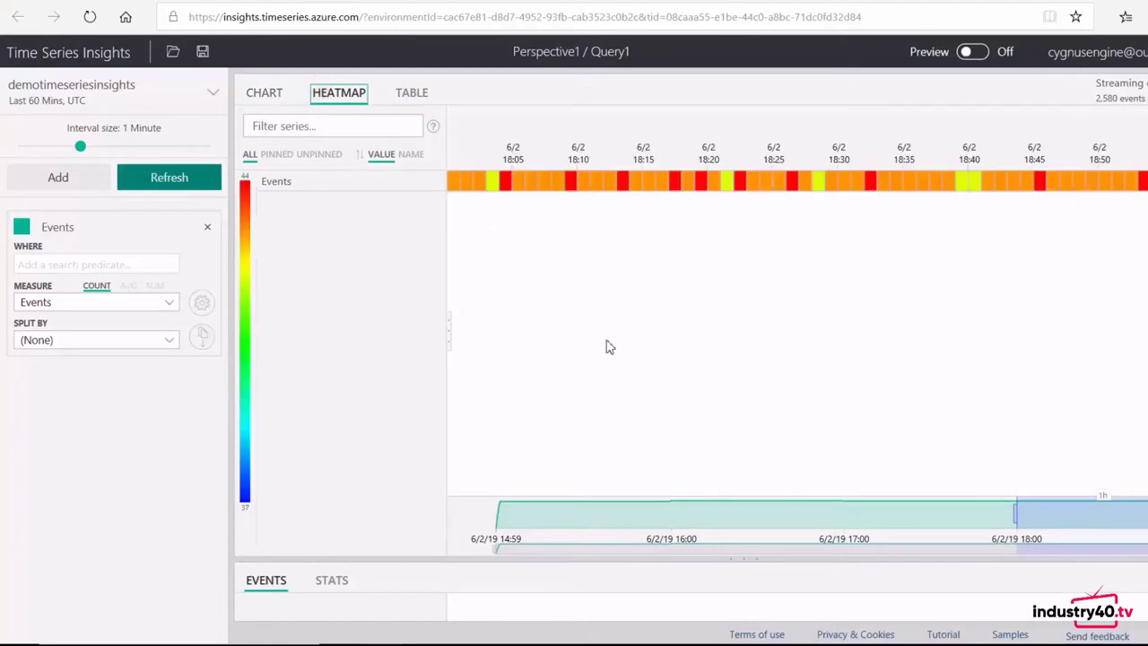
left_click(411, 95)
left_click(269, 97)
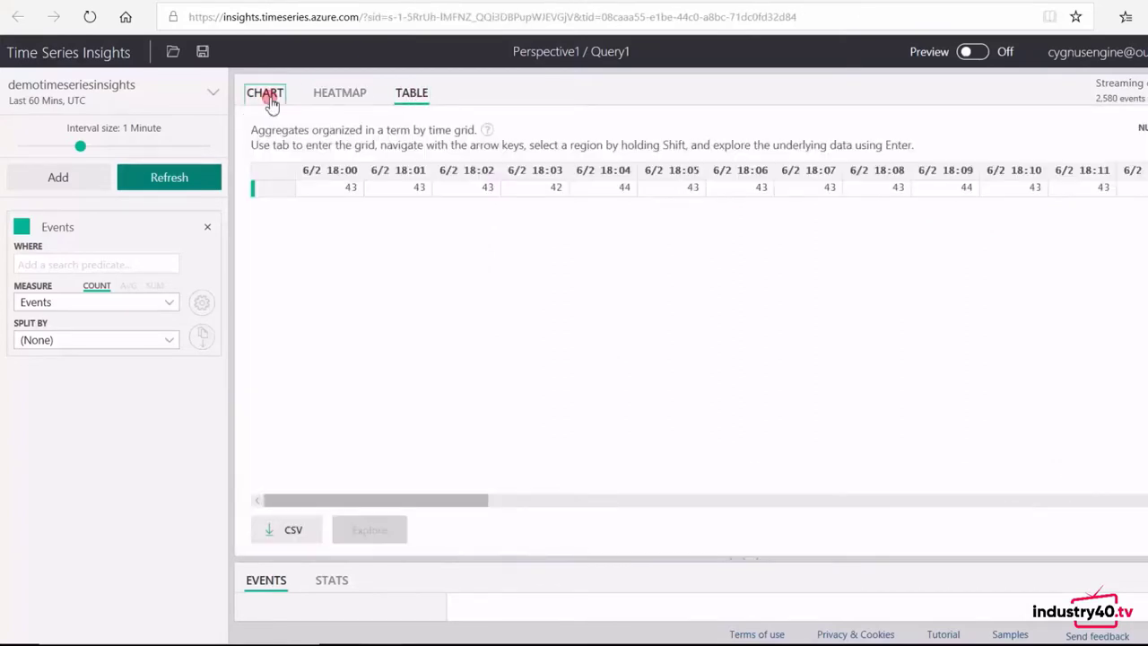
Set the Measure to humidityData so the chart plots average humidity.
left_click(169, 302)
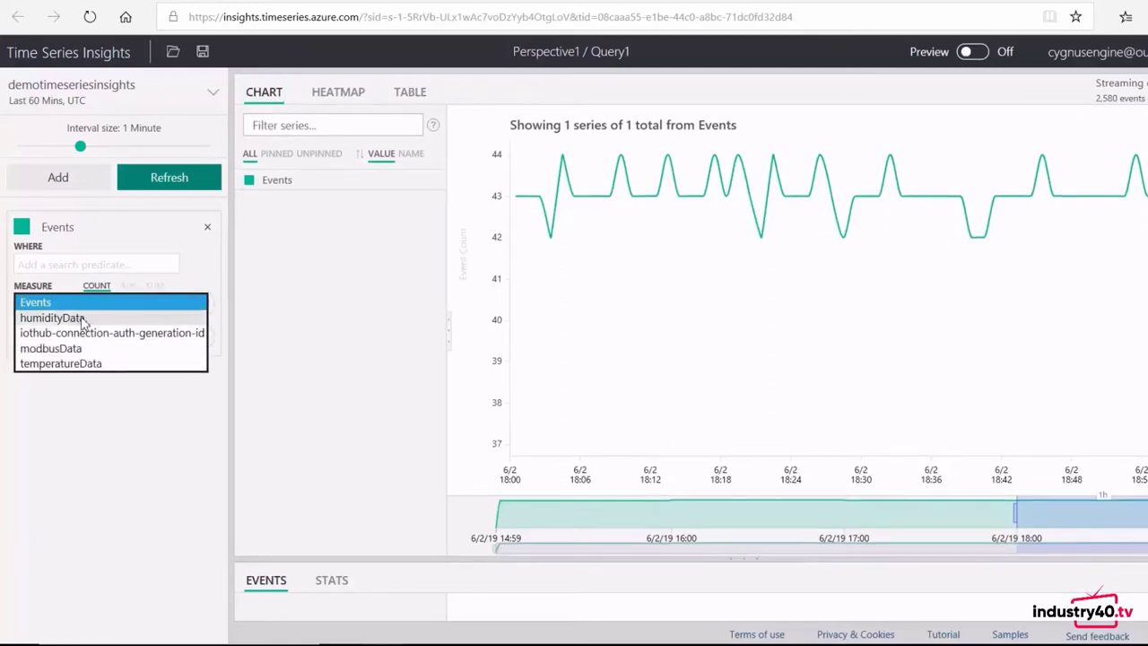
left_click(113, 318)
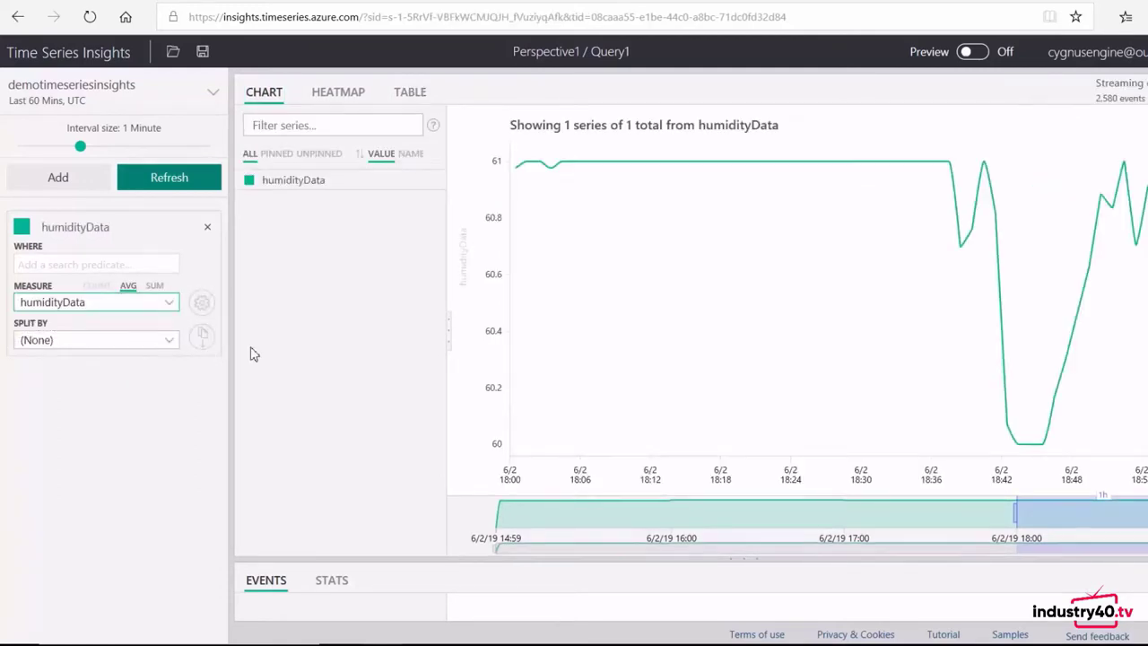
left_click(168, 340)
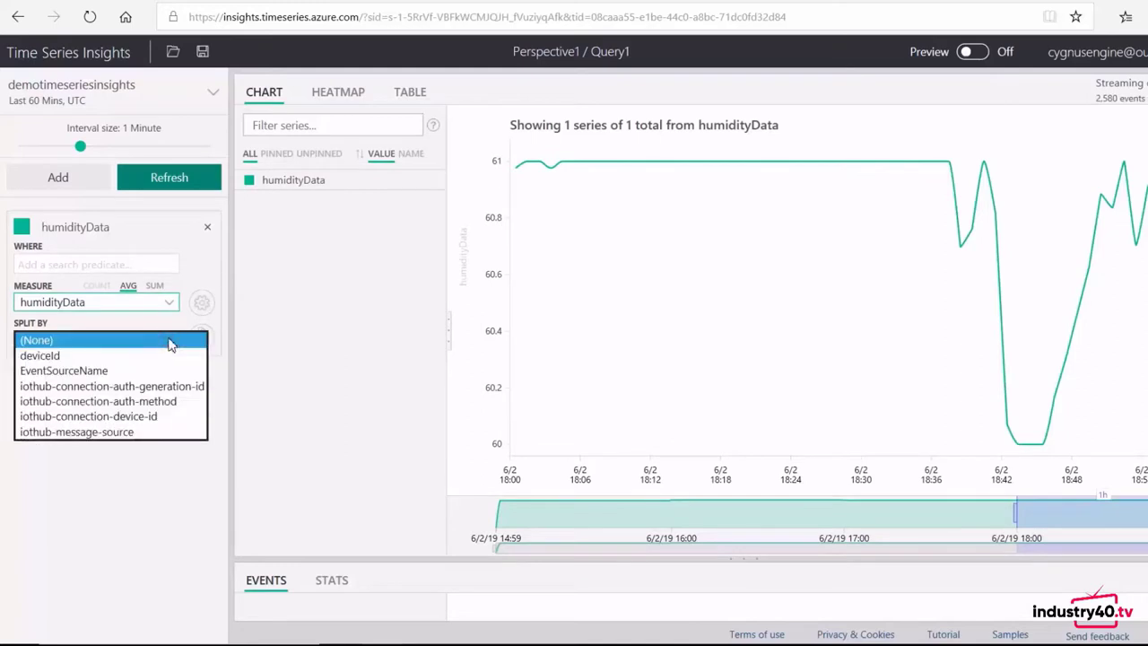
Split humidityData by deviceId and explore the raw events from about 18:35 onward.
left_click(71, 357)
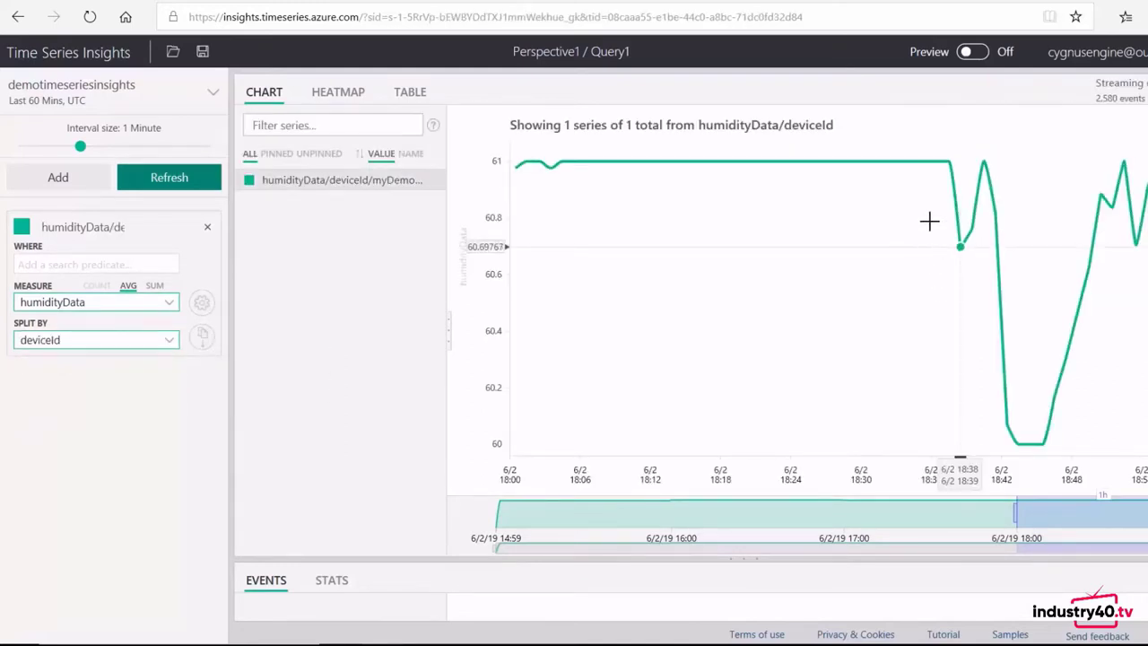
left_click_drag(933, 195, 1147, 256)
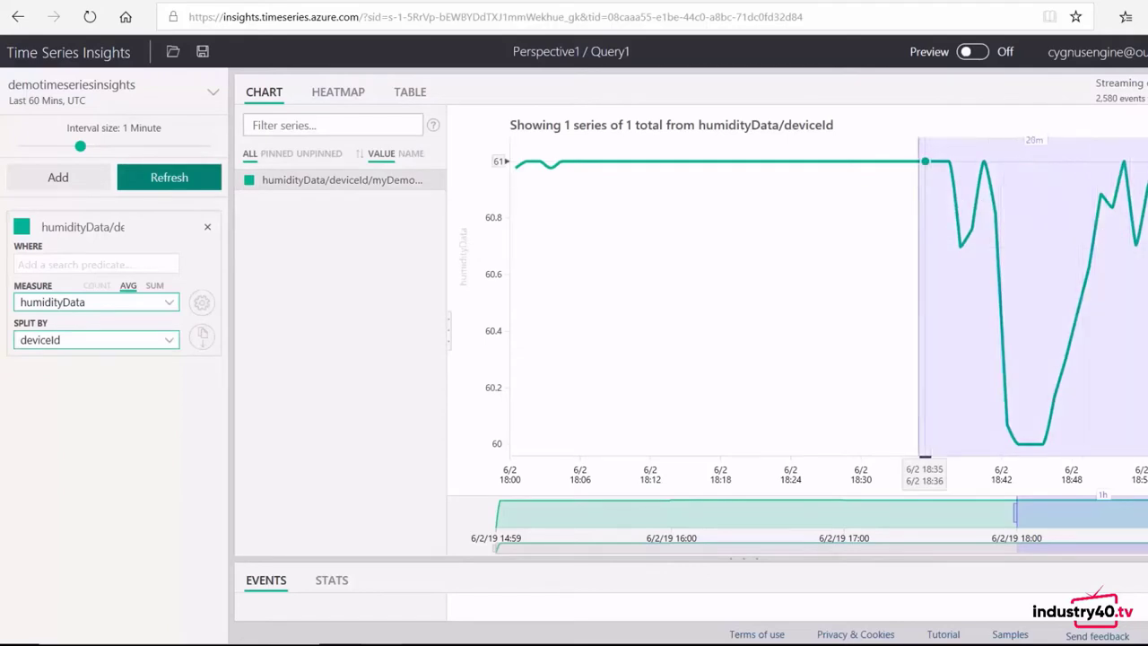
left_click(1053, 216)
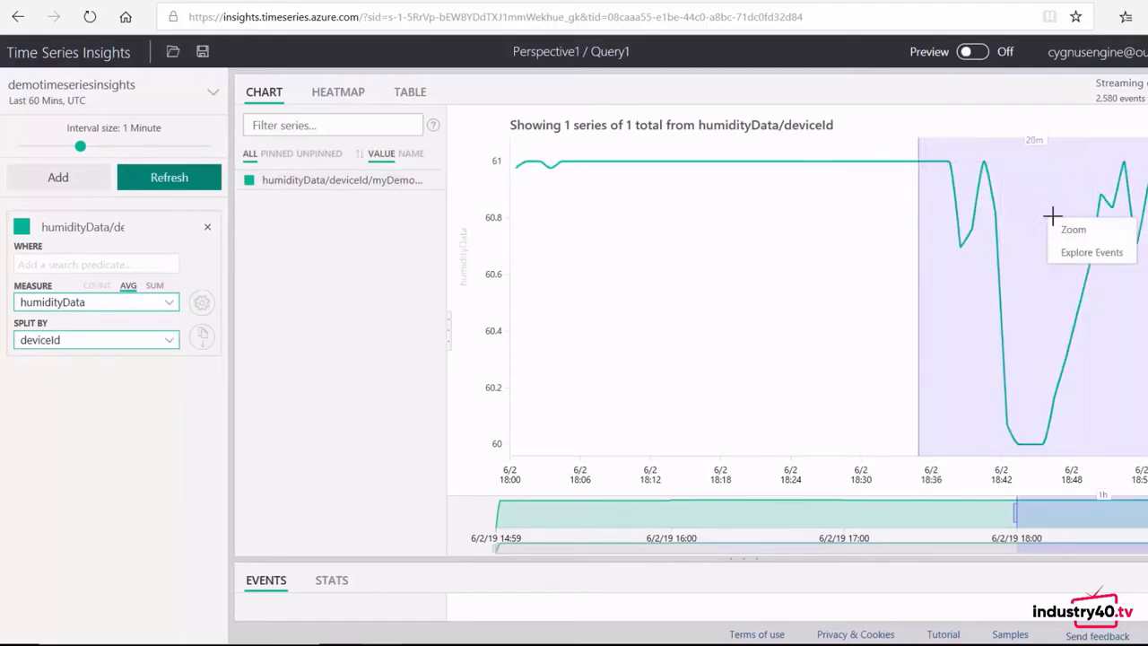
left_click(1088, 253)
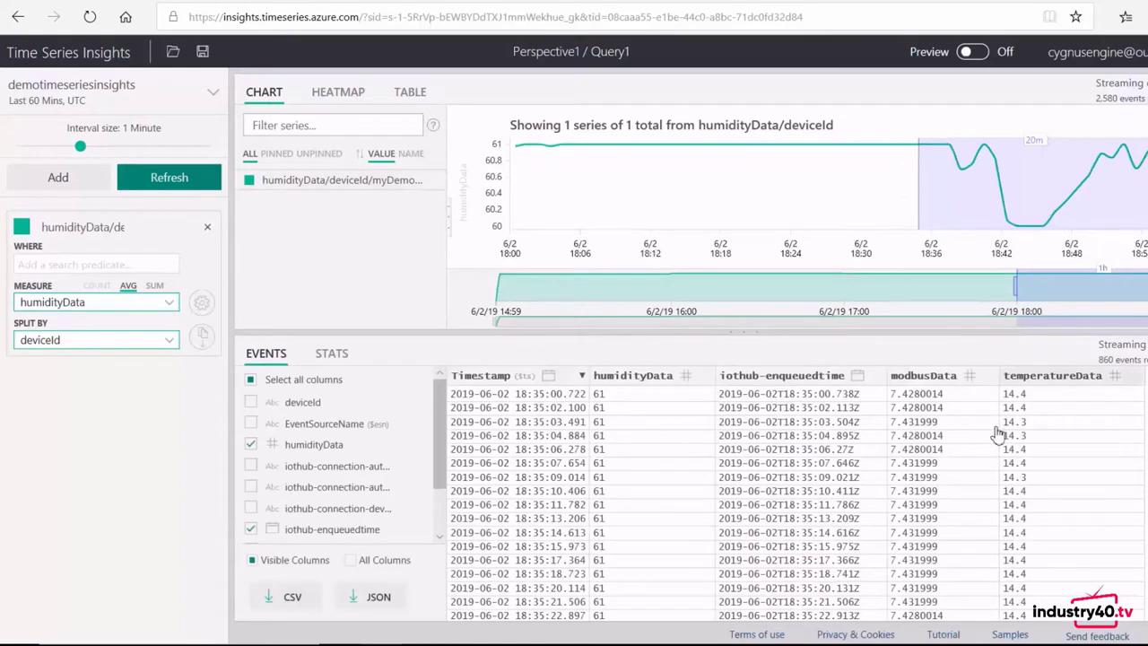
scroll(628, 471, "down", 1)
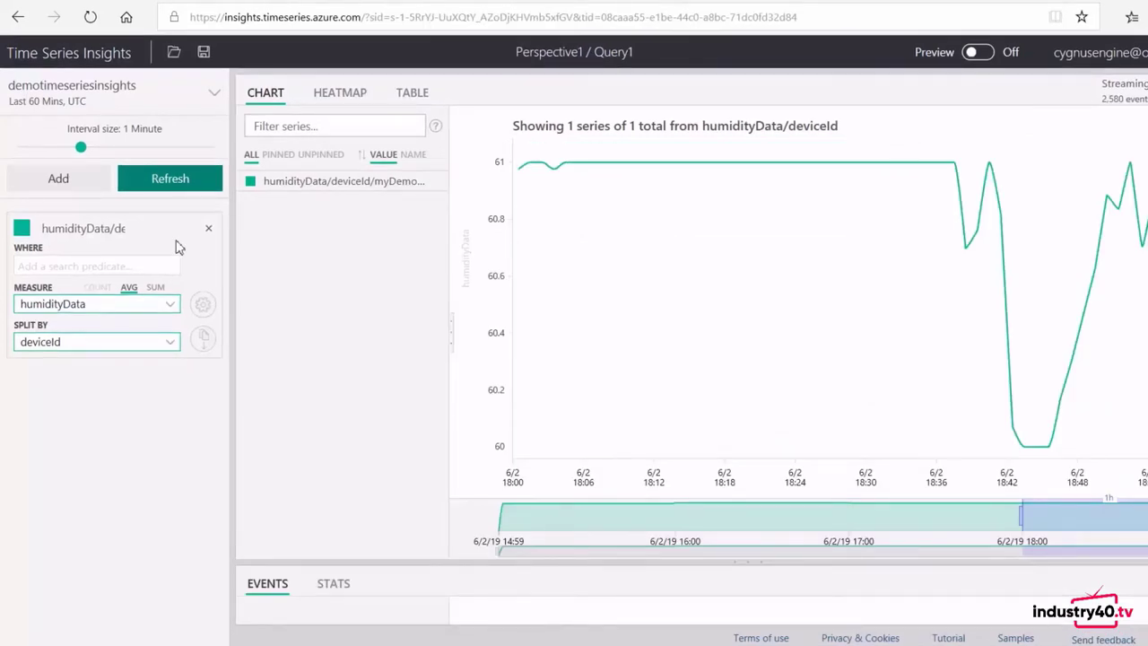
Adjust the aggregation interval slider and save the humidity table as Table.csv.
left_click_drag(70, 146, 150, 151)
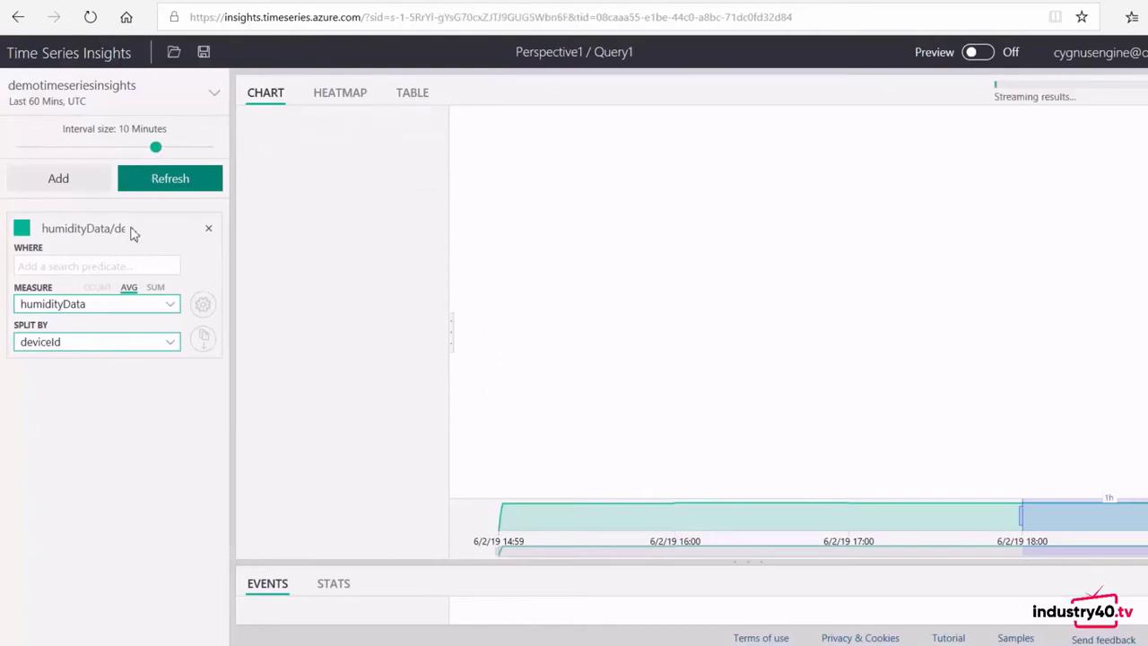
left_click_drag(156, 147, 81, 147)
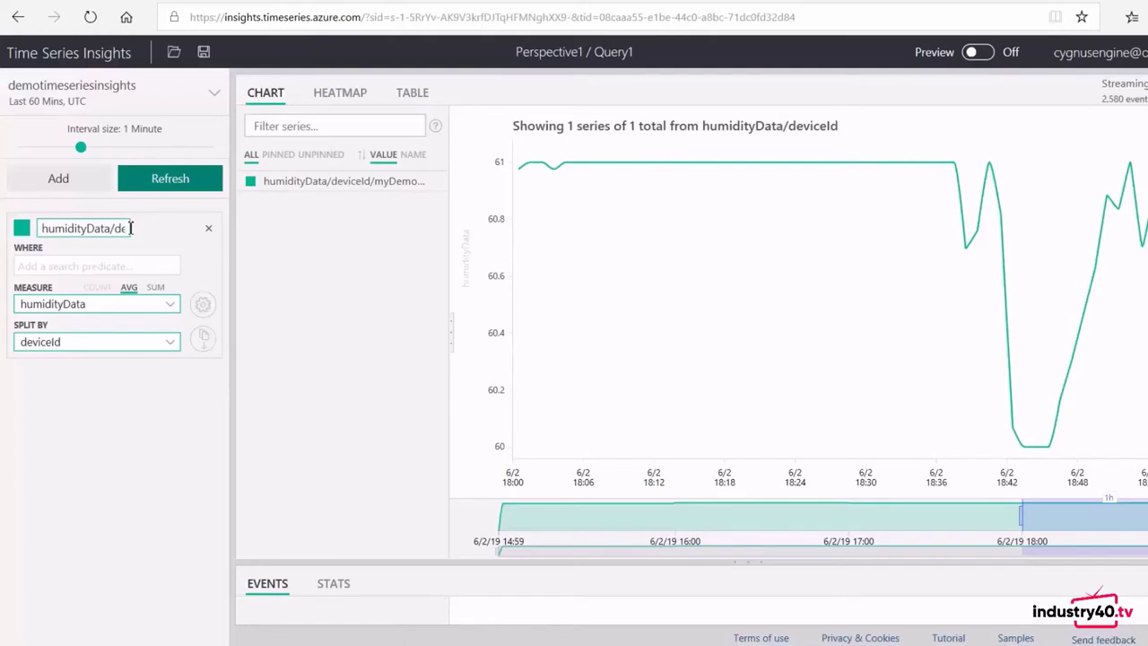
left_click(417, 96)
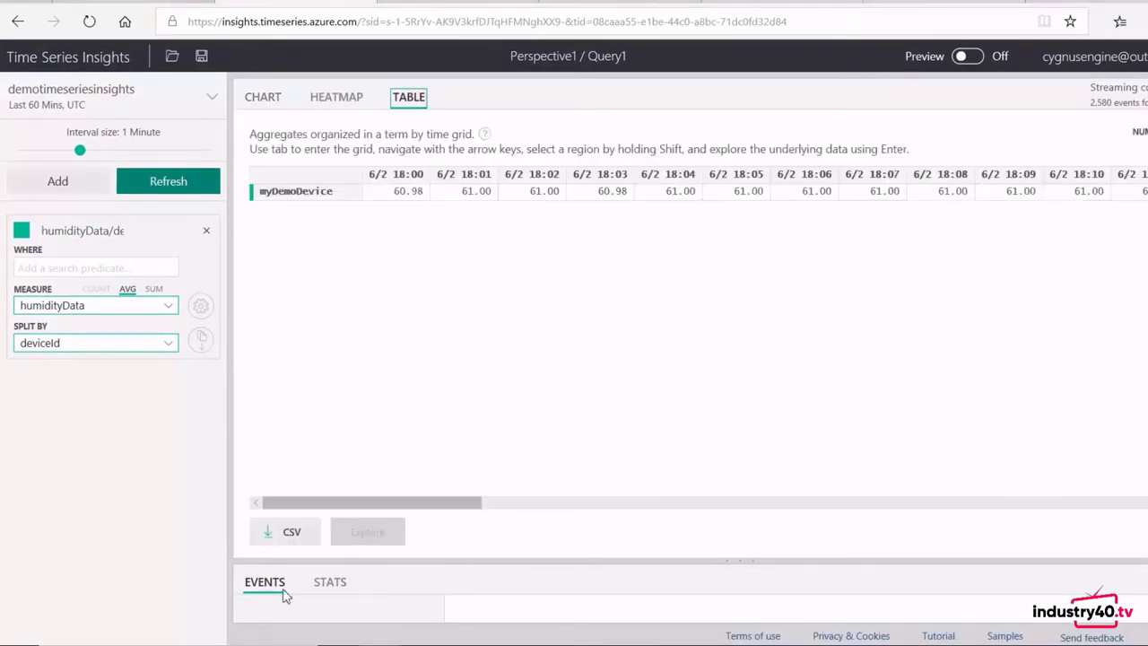
left_click(285, 539)
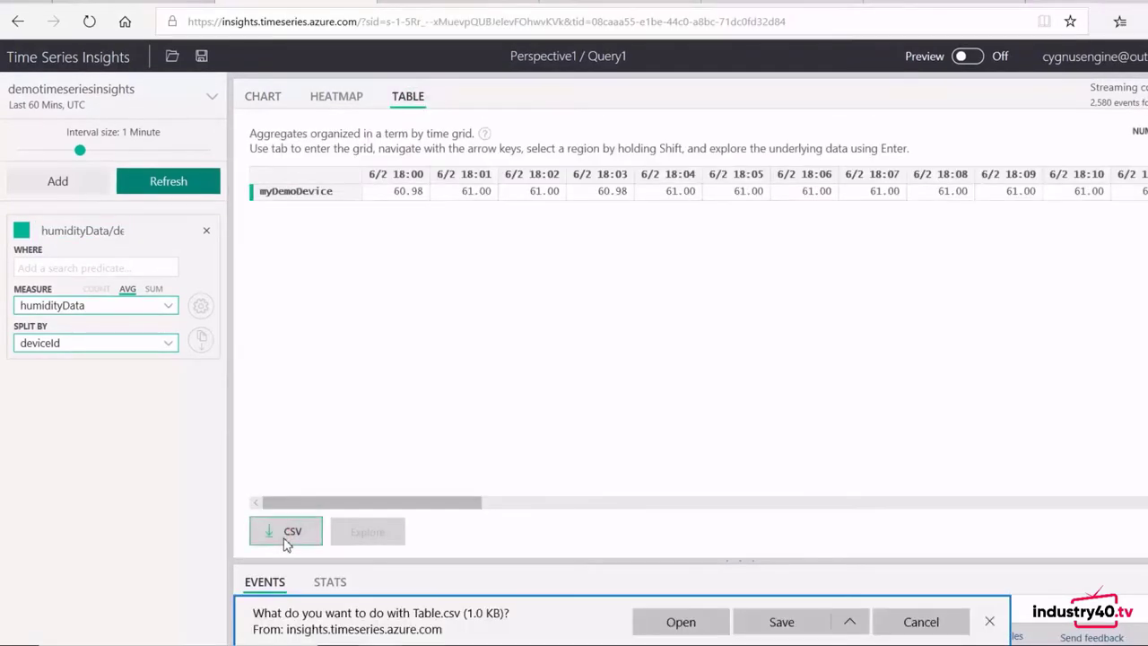
left_click(785, 622)
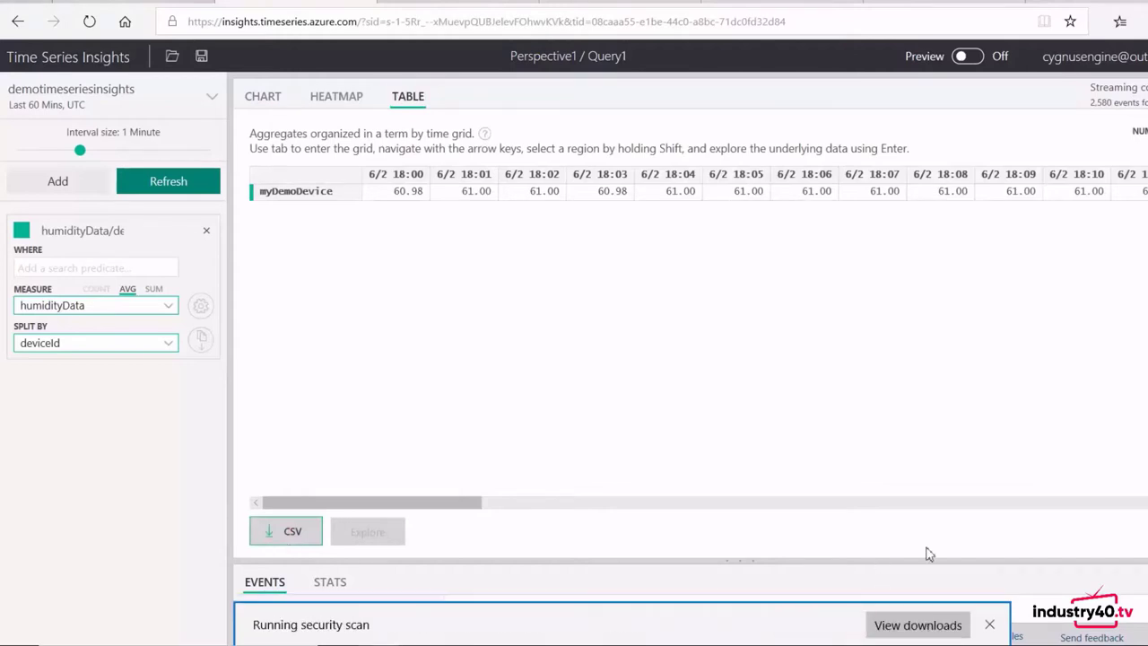